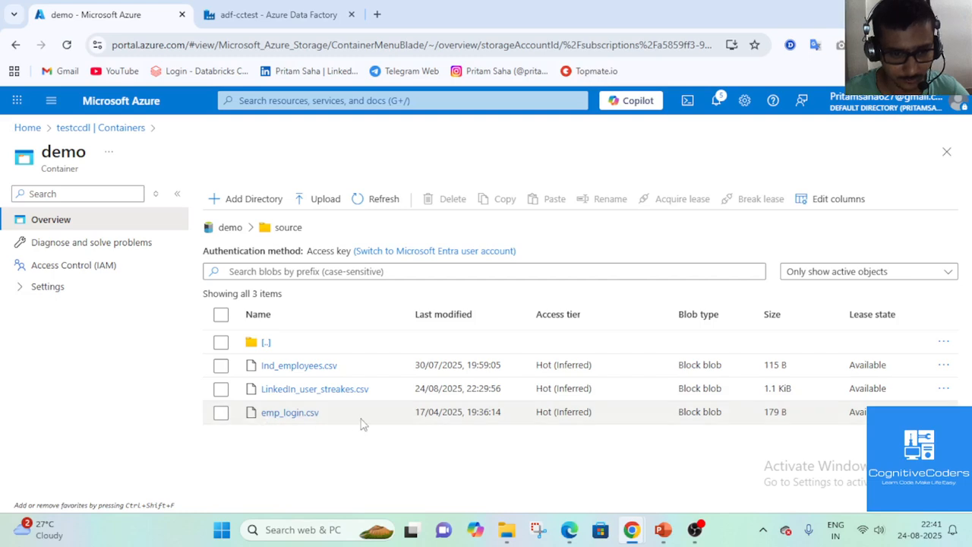
- Examine the files in the source and sink folders of the demo container and return to the container root
click(231, 230)
click(267, 343)
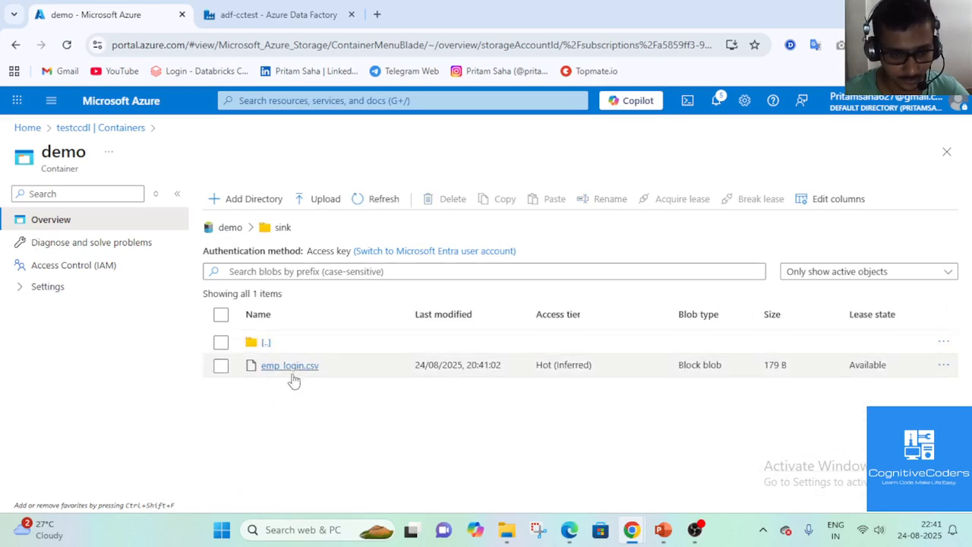
click(232, 227)
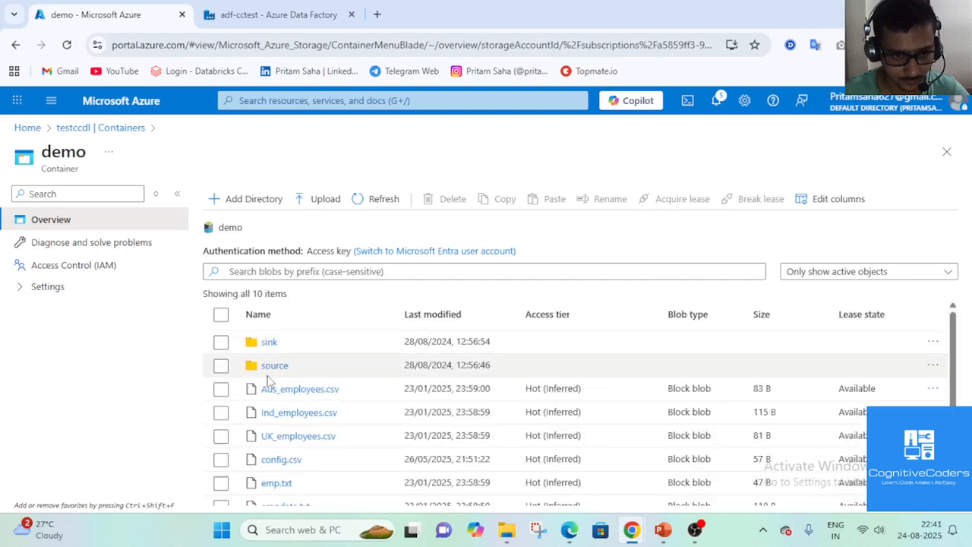
click(268, 370)
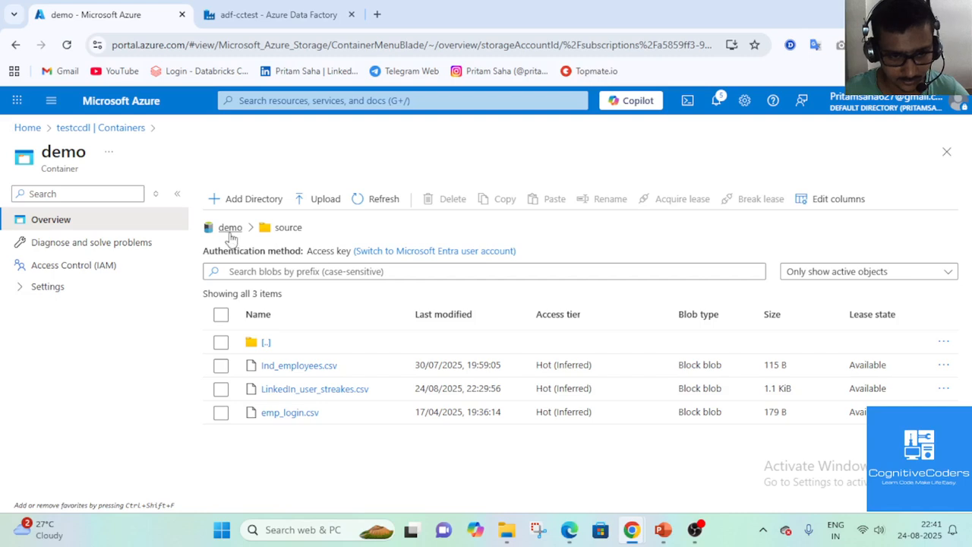
click(231, 230)
click(274, 344)
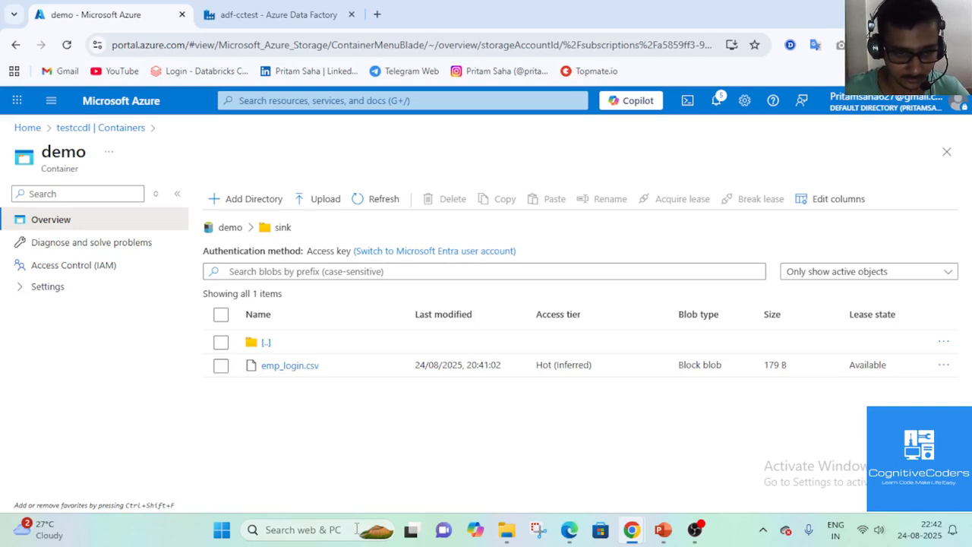
click(230, 227)
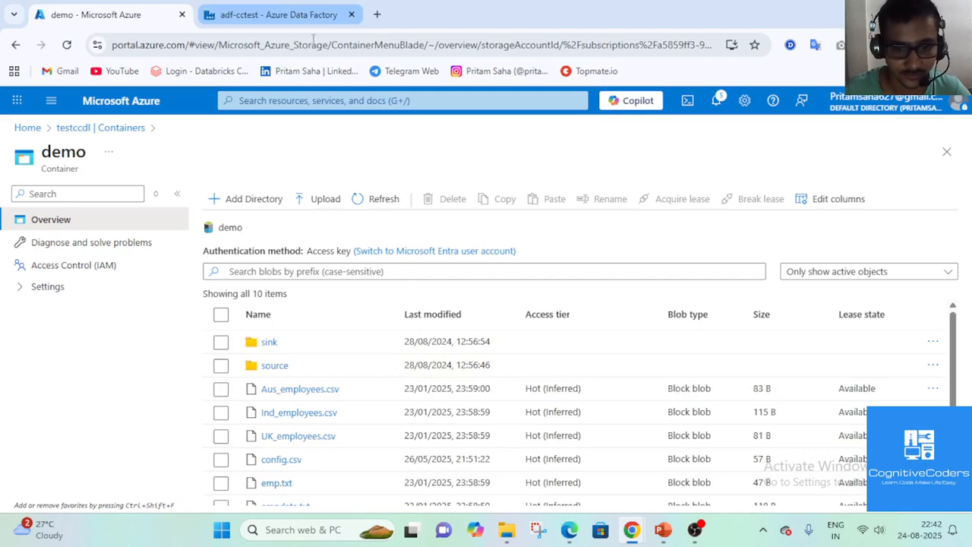
- Switch to the CognitiveCoders YouTube channel in Edge and look through its created playlists
mouse_move(569, 532)
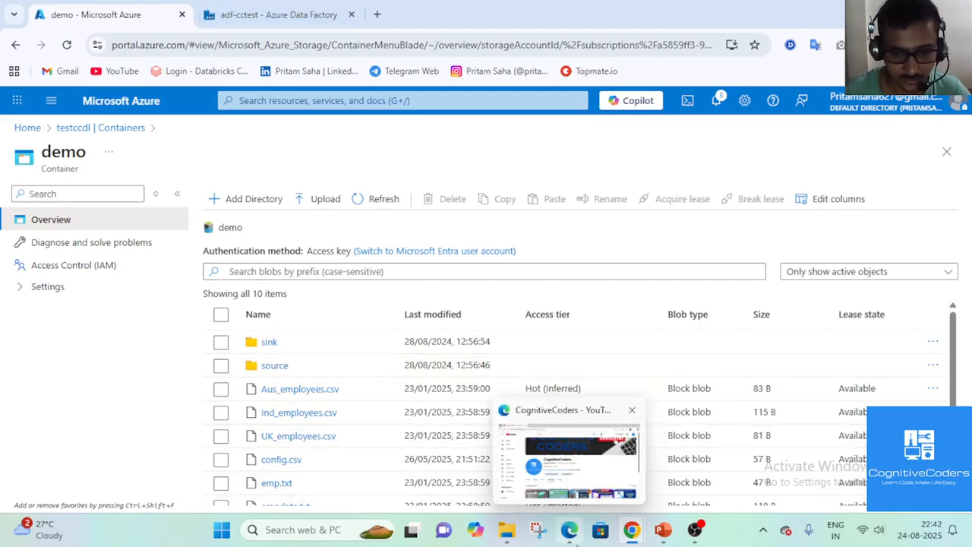
click(576, 535)
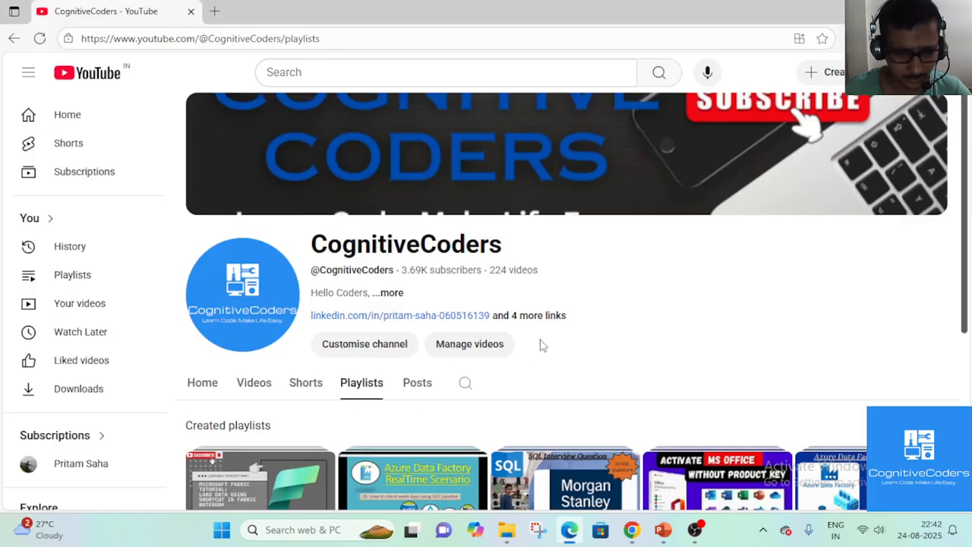
scroll(542, 346, down, 4)
scroll(542, 345, up, 4)
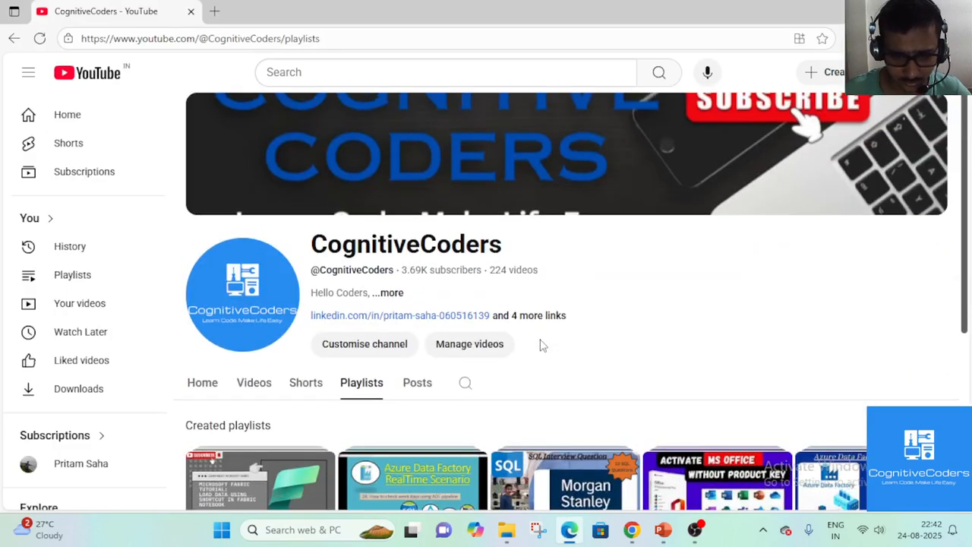
scroll(542, 346, down, 4)
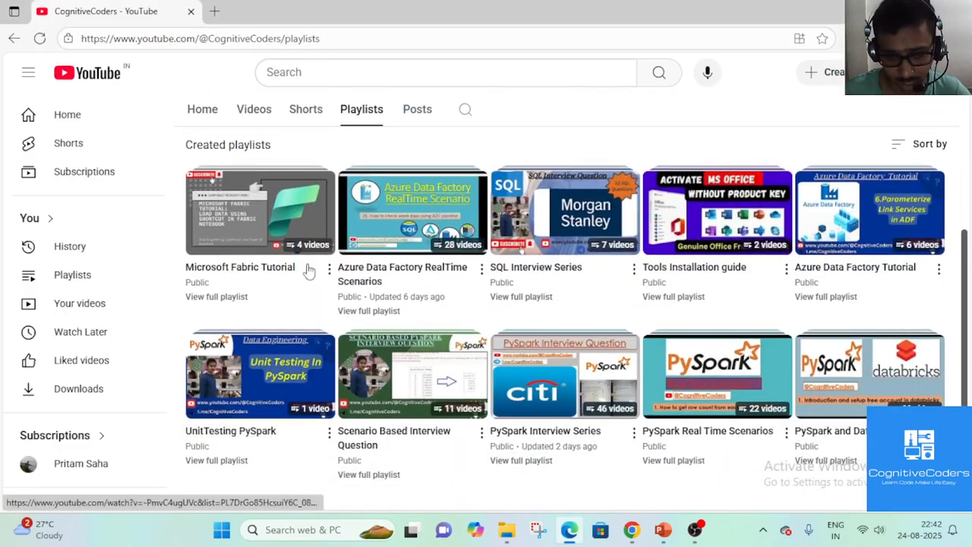
mouse_move(472, 361)
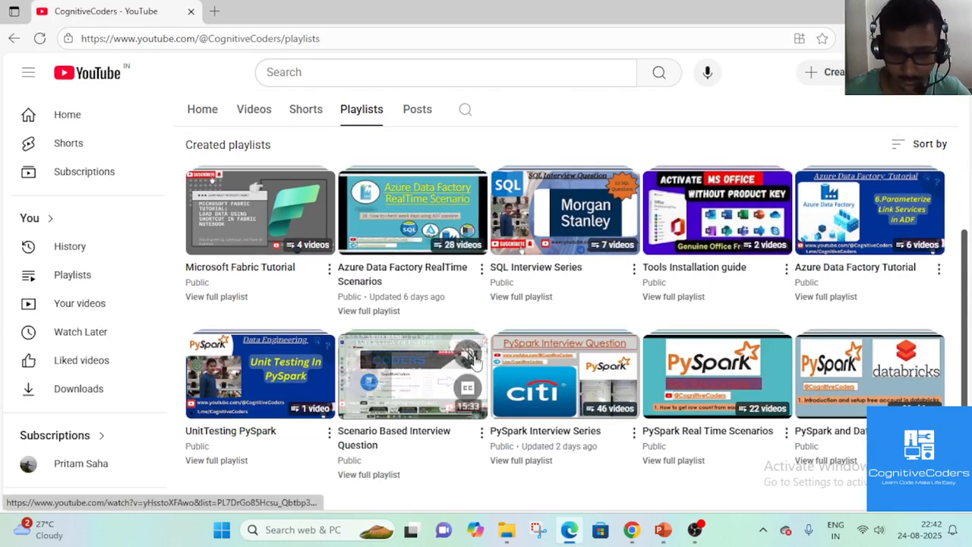
scroll(472, 361, up, 3)
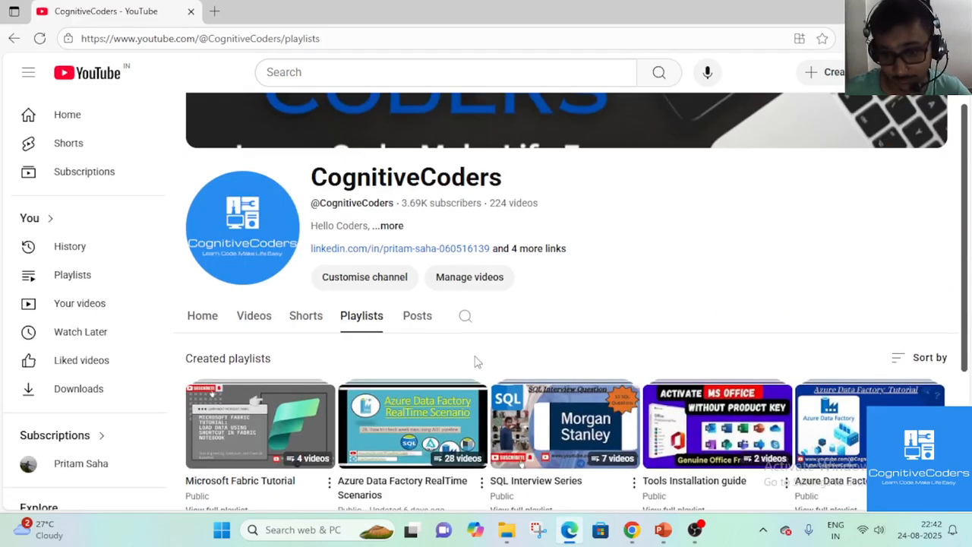
scroll(474, 360, down, 3)
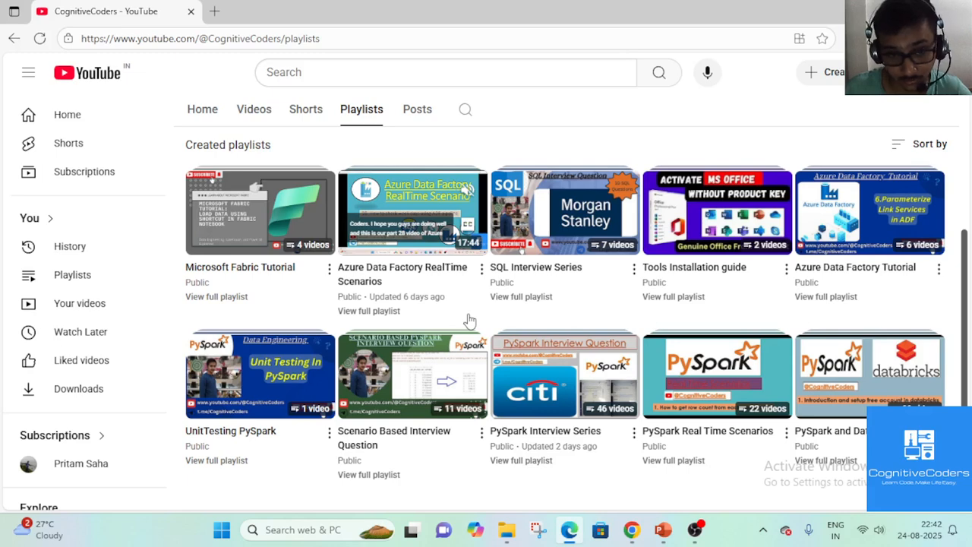
scroll(470, 320, up, 3)
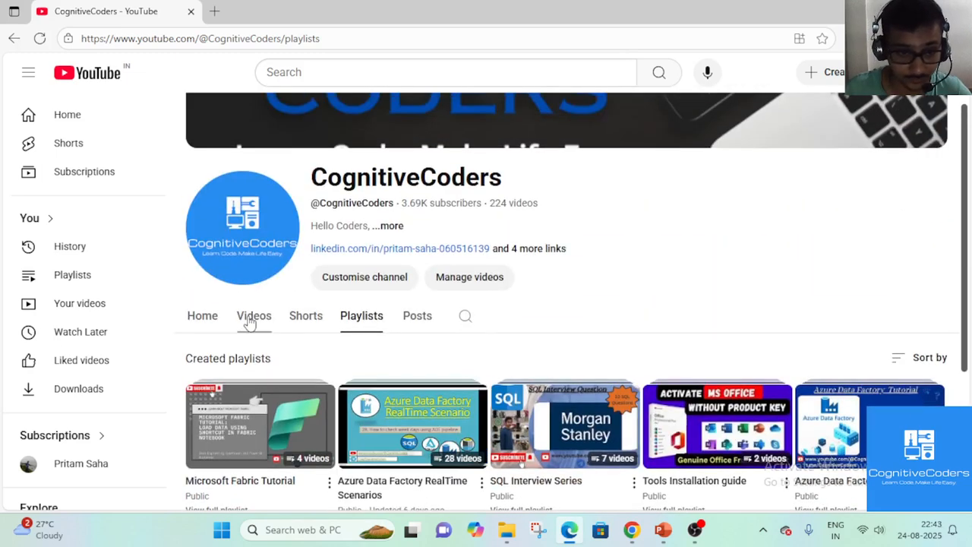
- Show the channel's videos and look through the uploads from the latest to the older ones
click(256, 321)
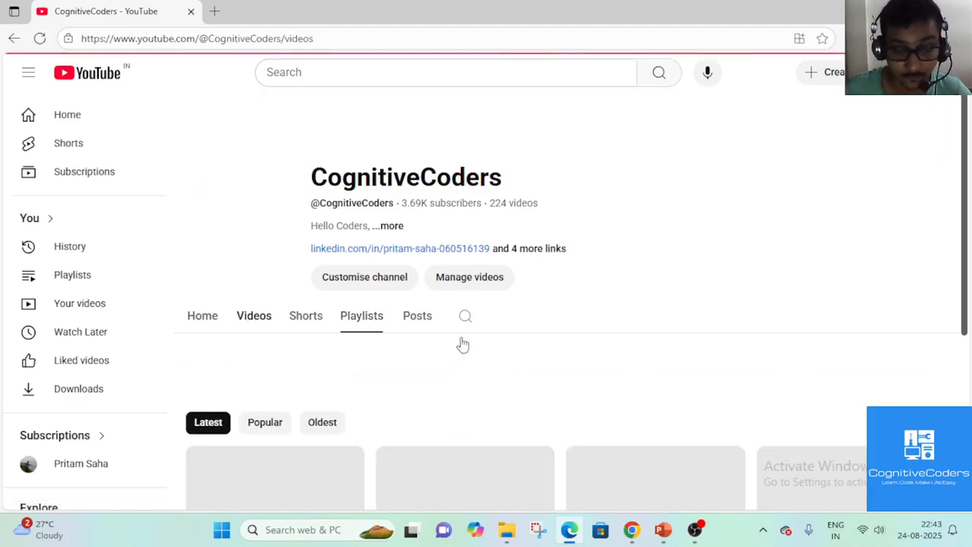
scroll(468, 370, down, 5)
scroll(472, 378, down, 3)
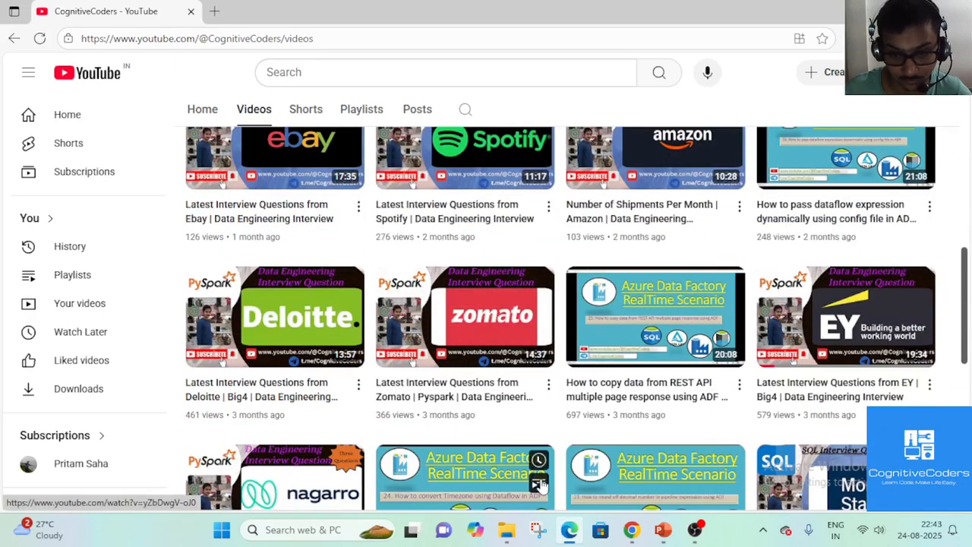
scroll(401, 395, down, 5)
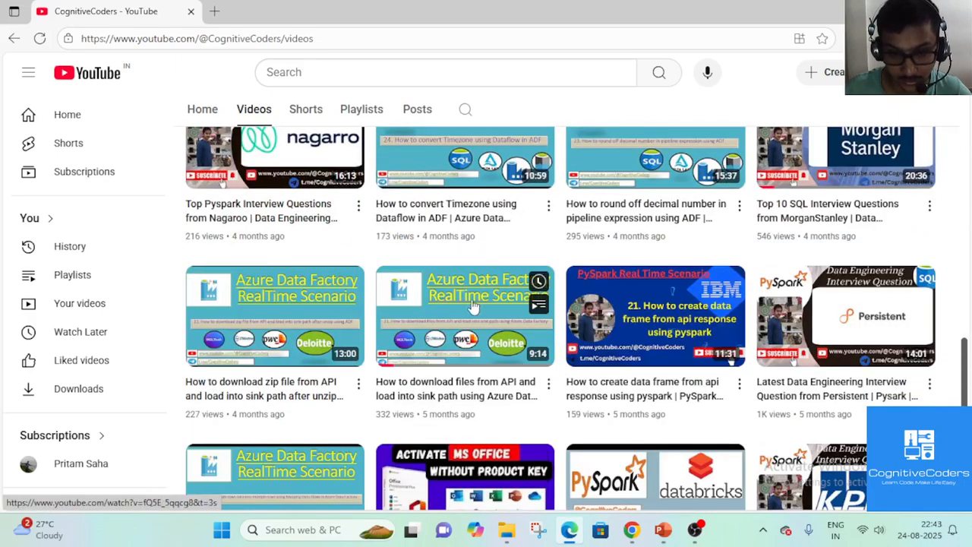
scroll(494, 444, down, 2)
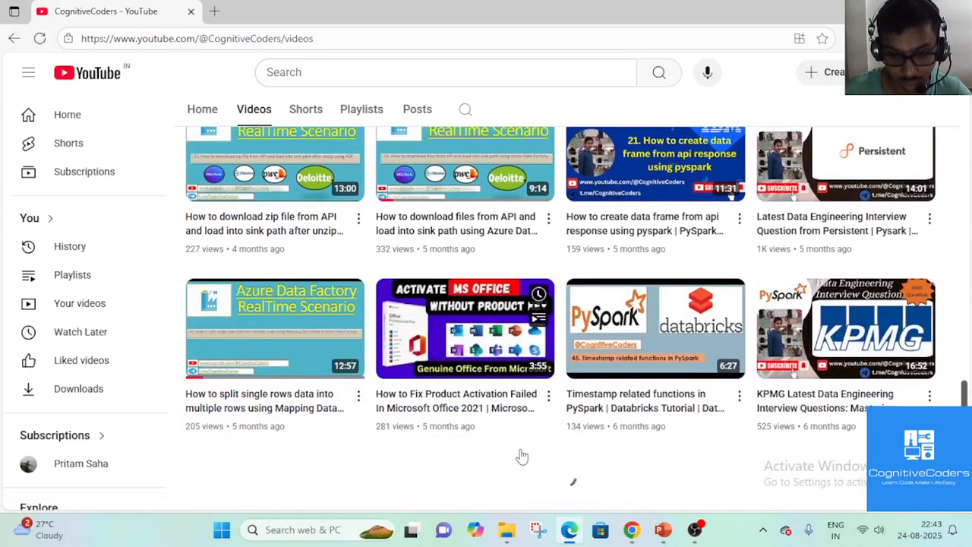
scroll(628, 454, down, 3)
scroll(628, 455, down, 6)
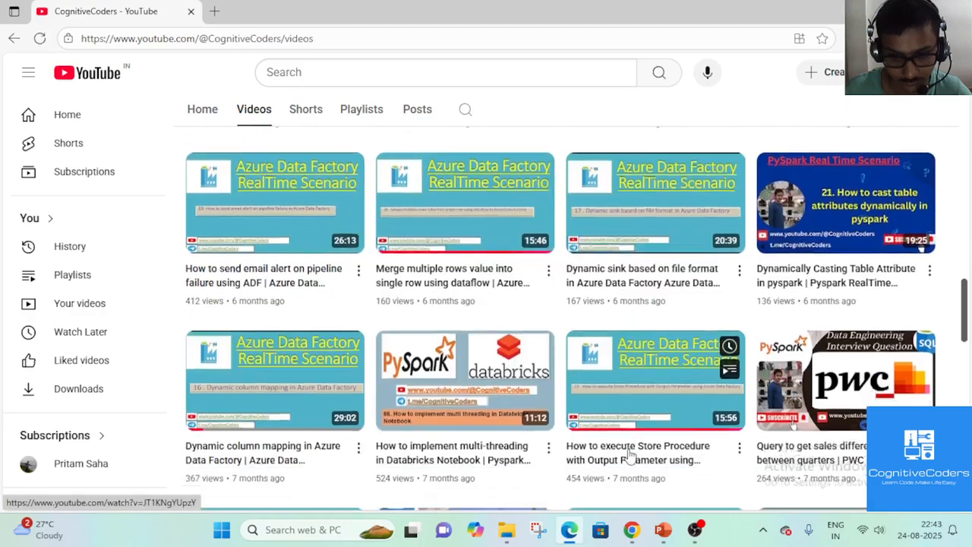
scroll(528, 406, down, 4)
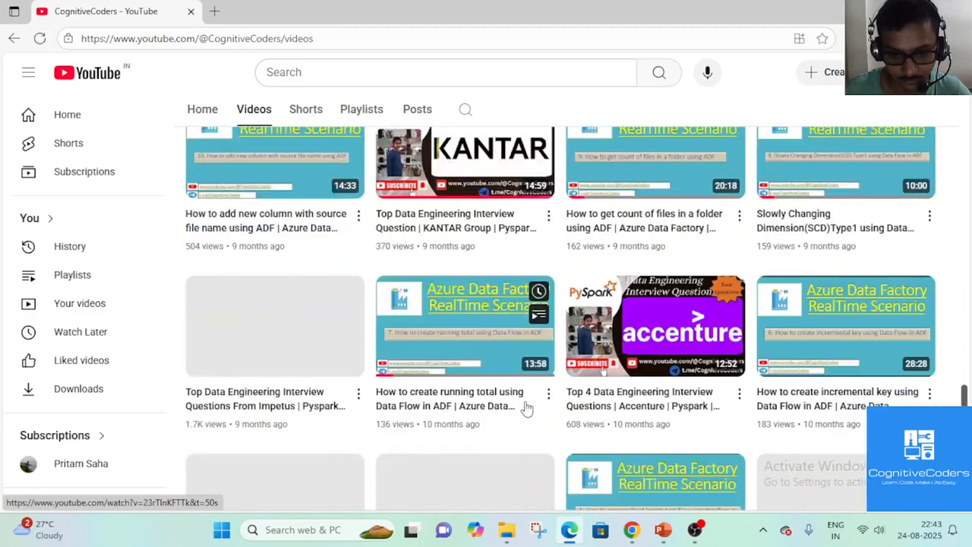
scroll(530, 408, up, 8)
scroll(528, 406, down, 7)
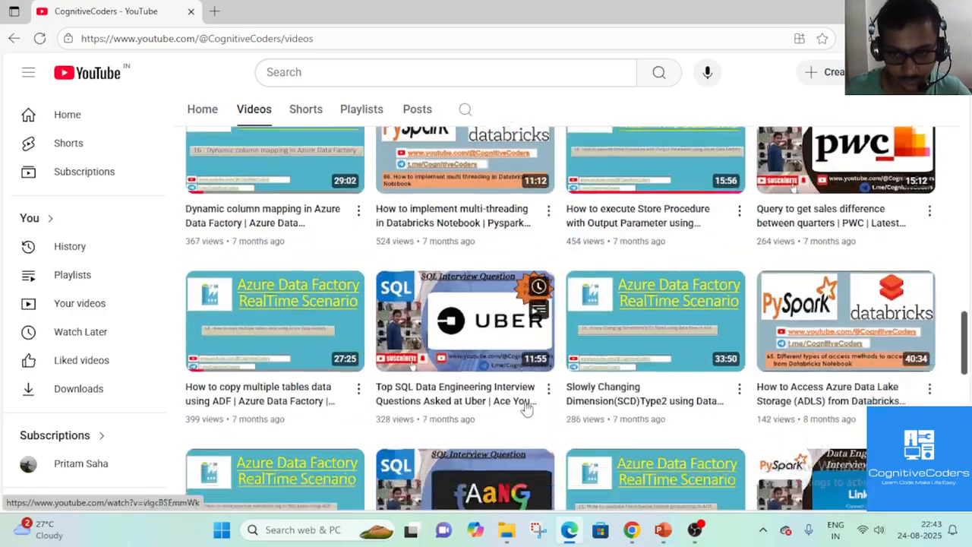
scroll(528, 408, up, 6)
scroll(527, 408, up, 10)
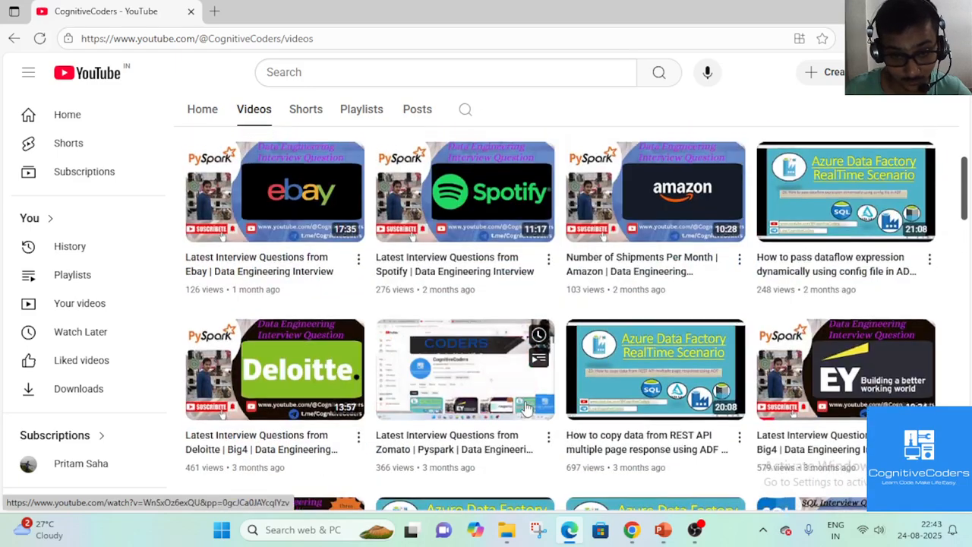
scroll(528, 407, up, 5)
scroll(528, 408, up, 4)
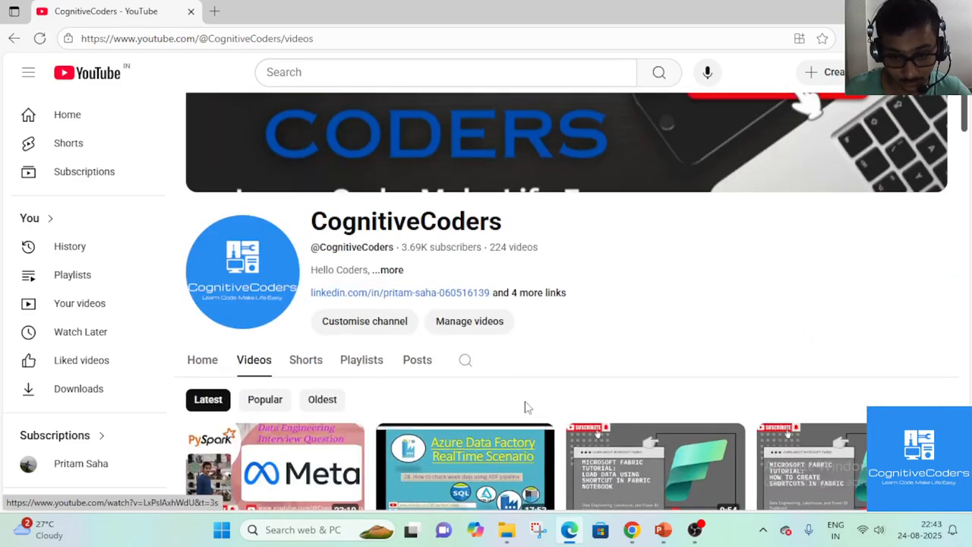
scroll(527, 409, down, 5)
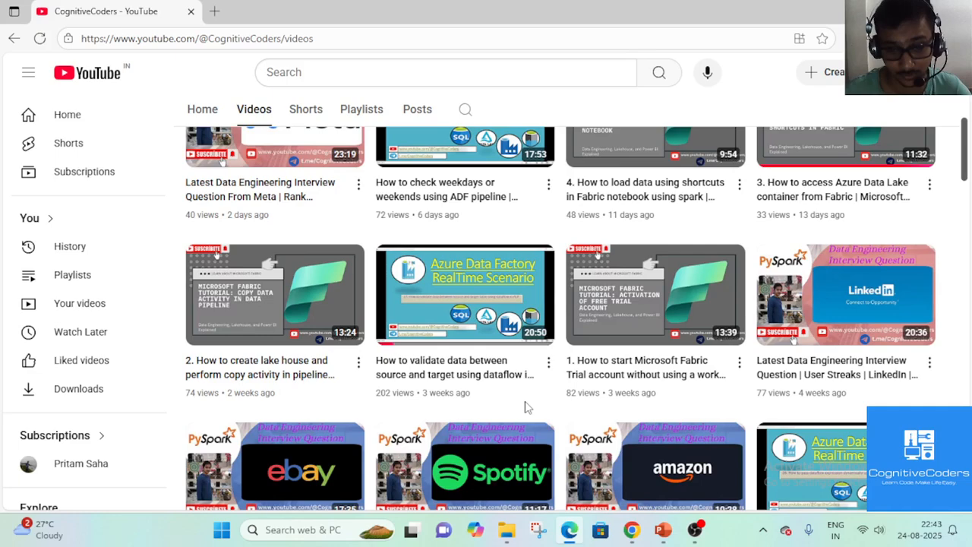
scroll(524, 406, up, 2)
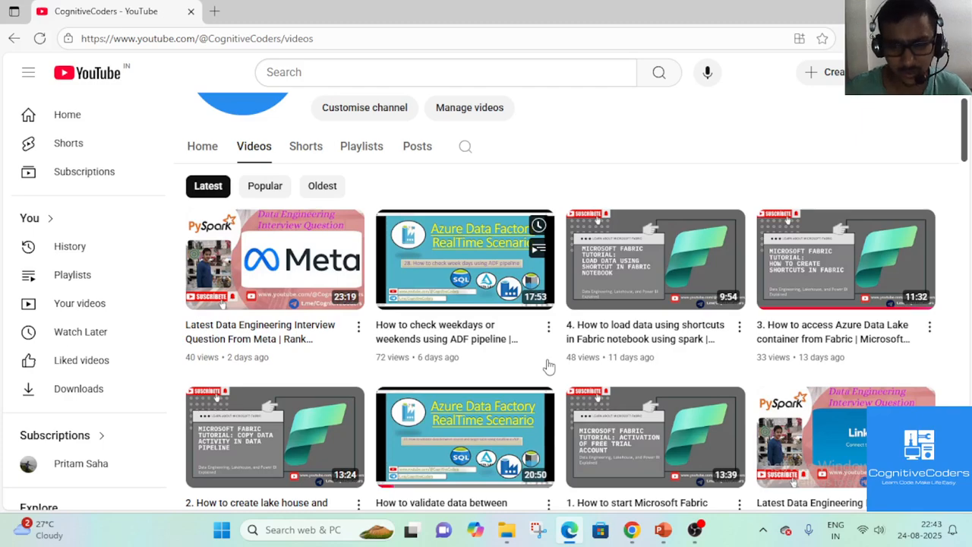
scroll(547, 366, up, 3)
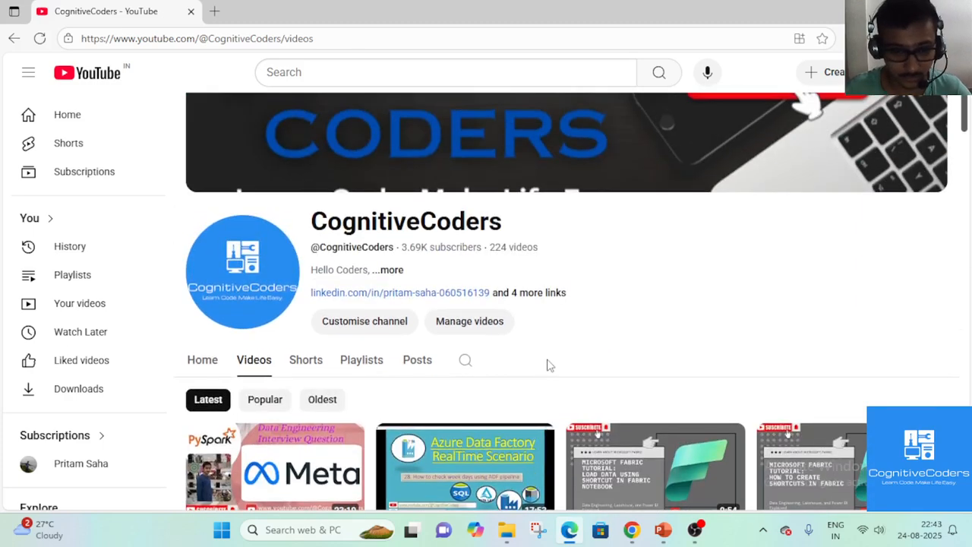
scroll(547, 366, down, 3)
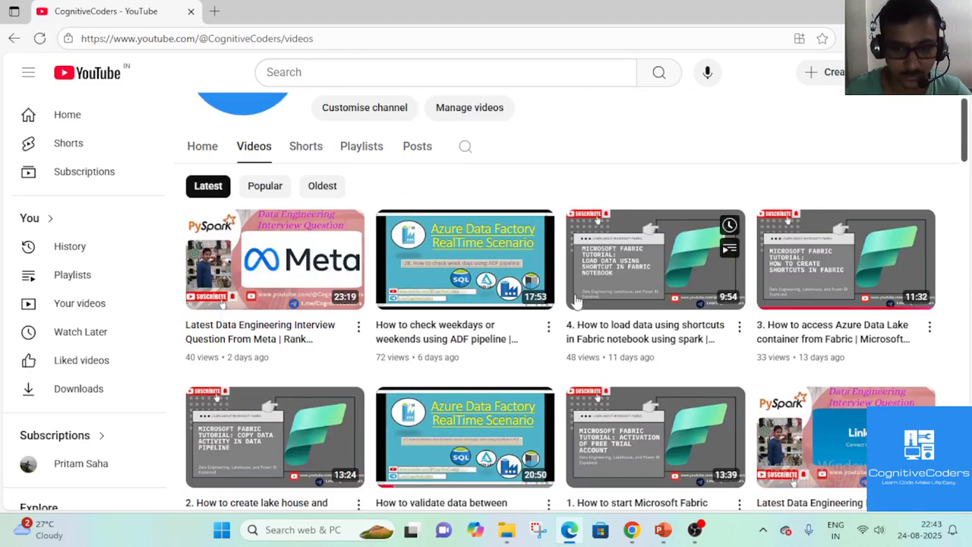
scroll(549, 370, up, 3)
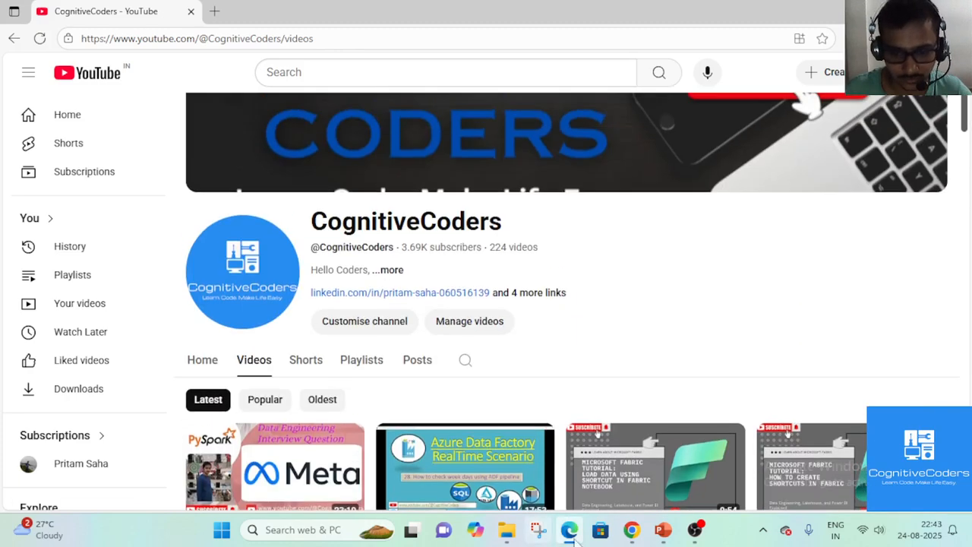
- Switch to the adf-cctest data factory in Chrome
click(569, 532)
click(278, 16)
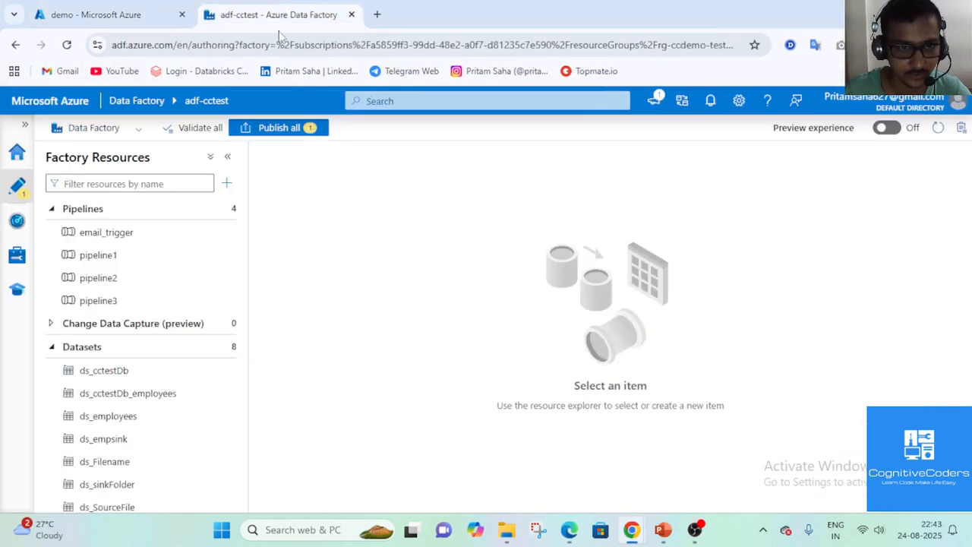
click(234, 232)
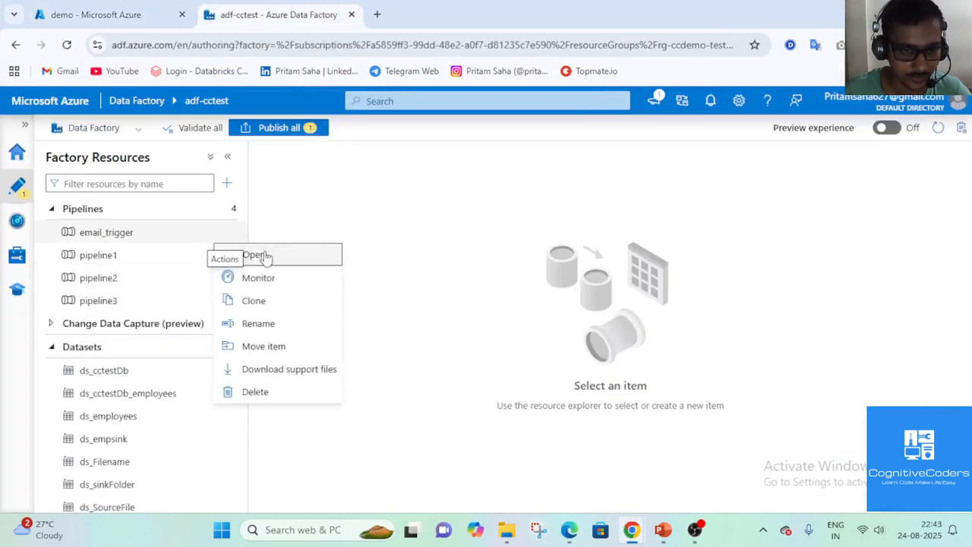
click(257, 255)
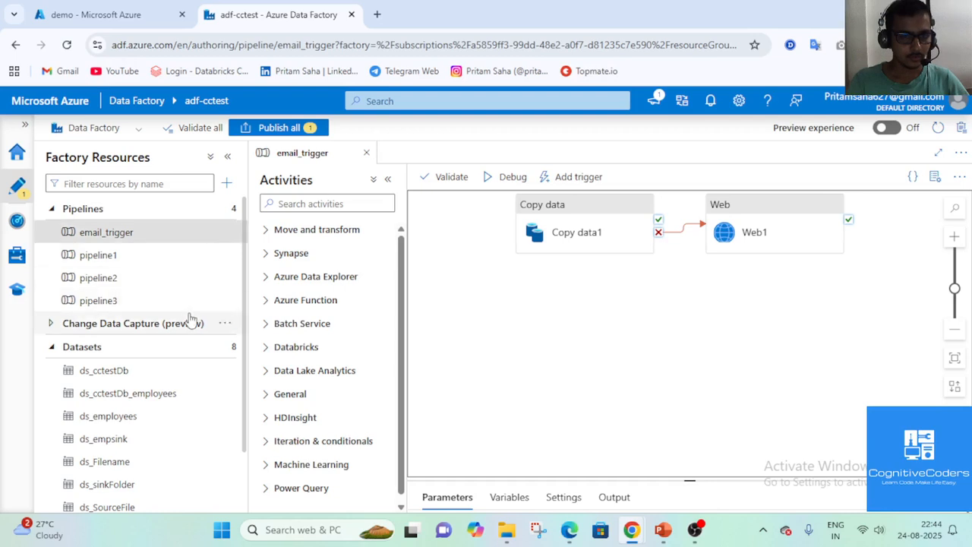
click(229, 208)
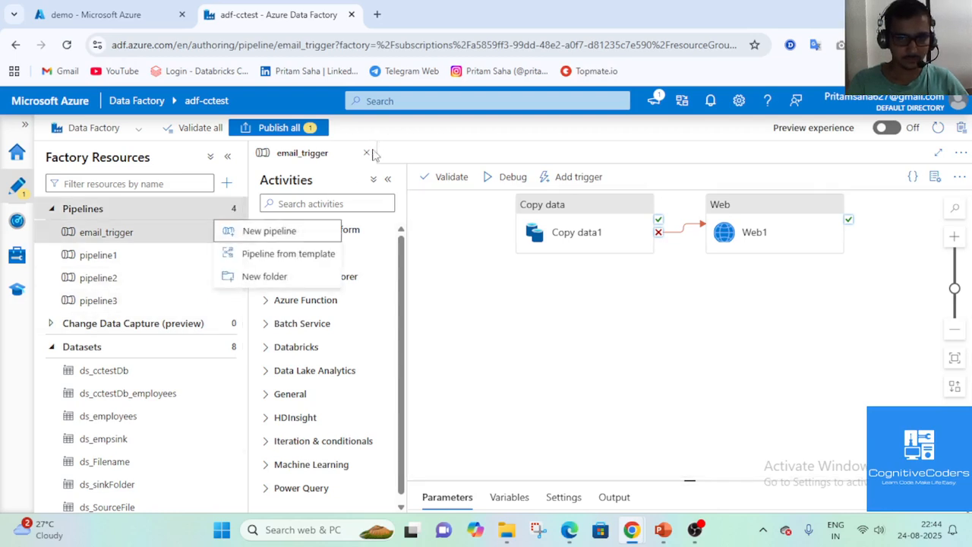
click(369, 153)
click(367, 152)
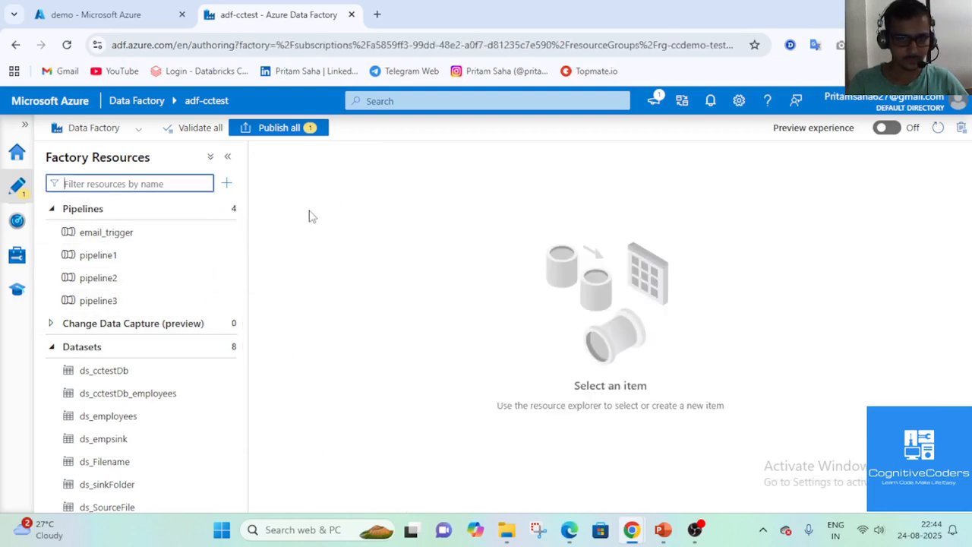
- Create a new pipeline in the data factory and hide its properties pane
click(229, 210)
click(250, 229)
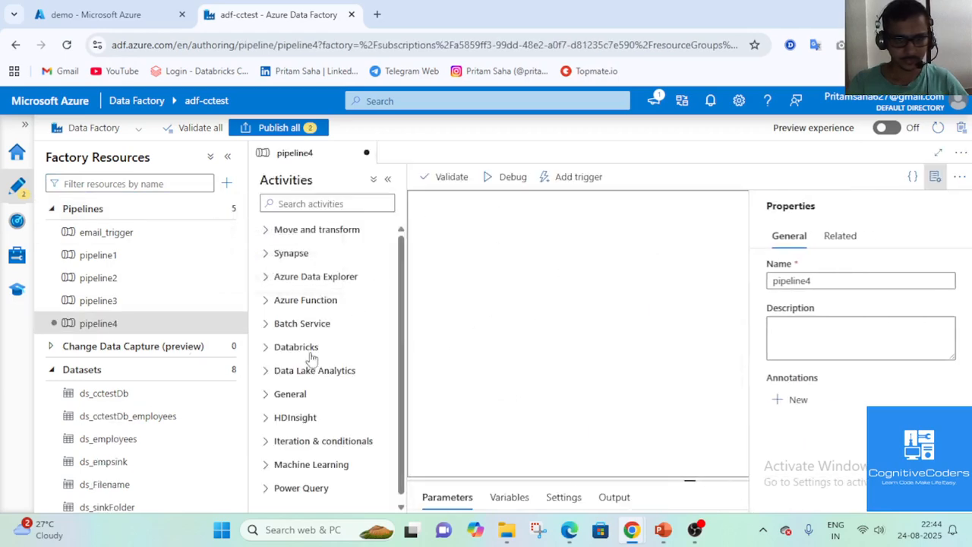
click(935, 176)
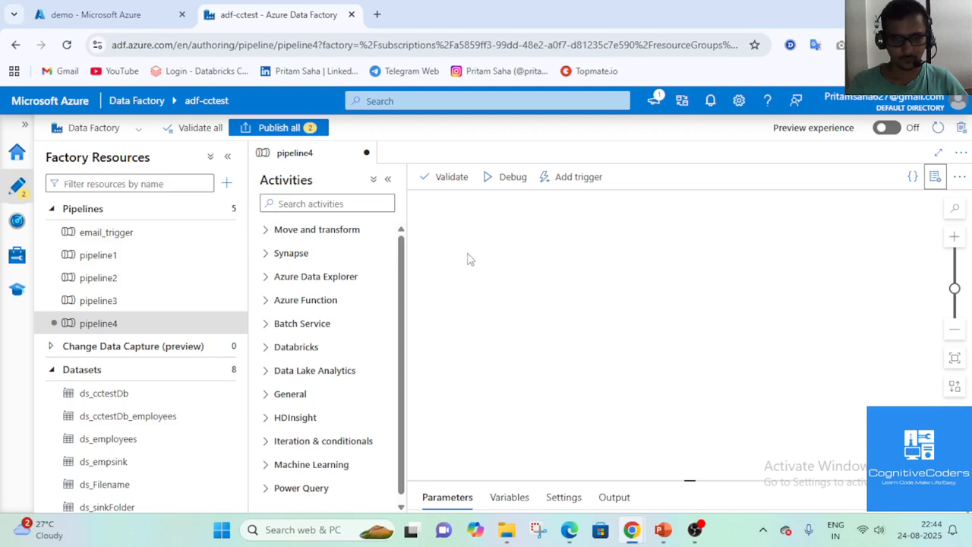
- Find the Get Metadata activity and add it to the empty pipeline4 canvas
click(285, 201)
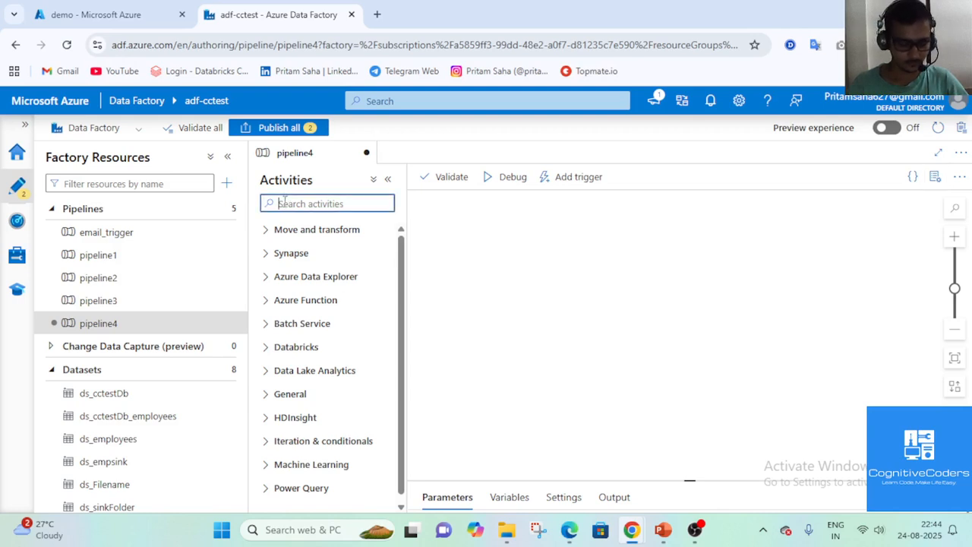
text(met)
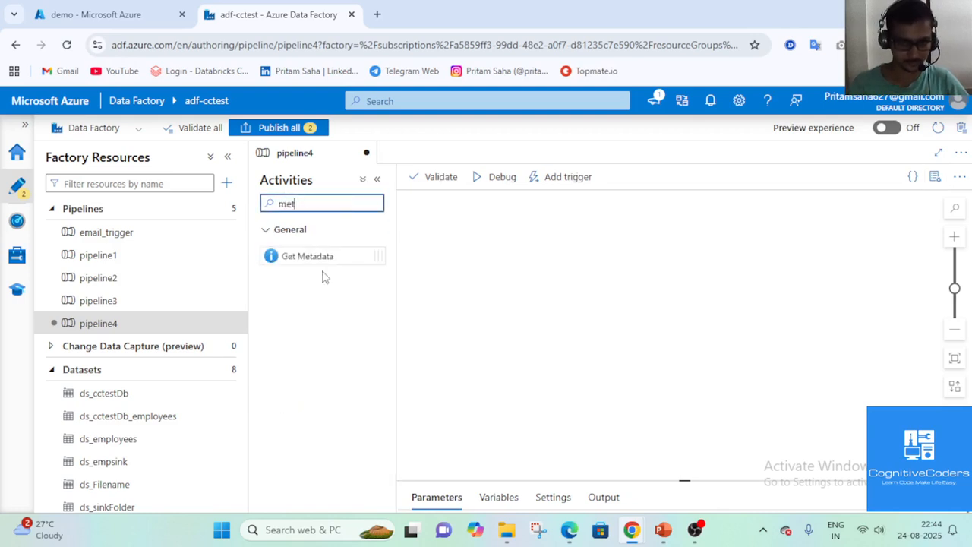
drag(305, 256, 493, 246)
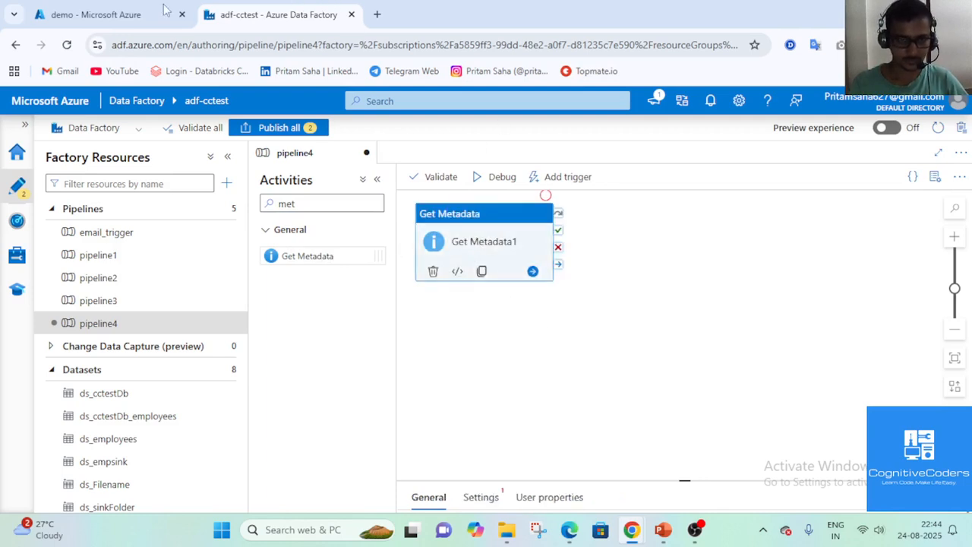
click(569, 530)
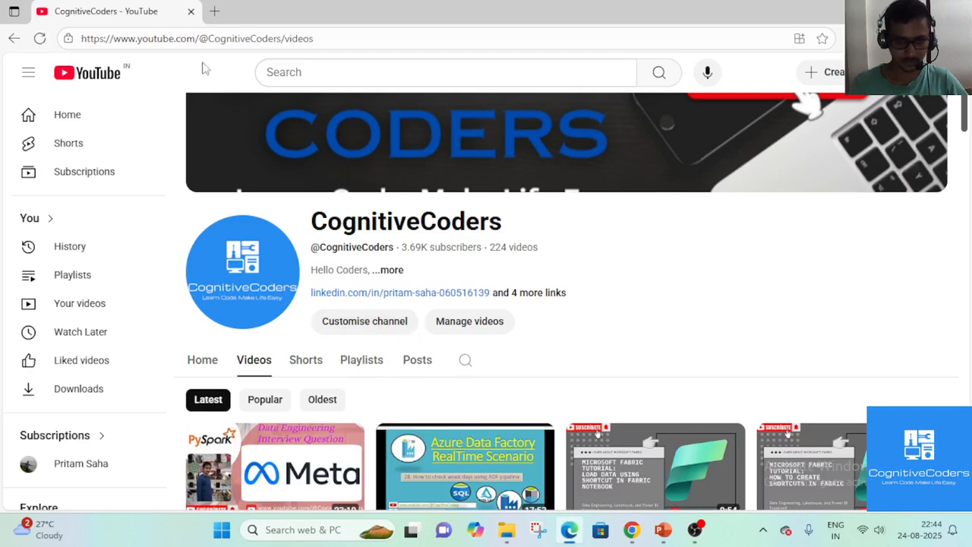
click(567, 530)
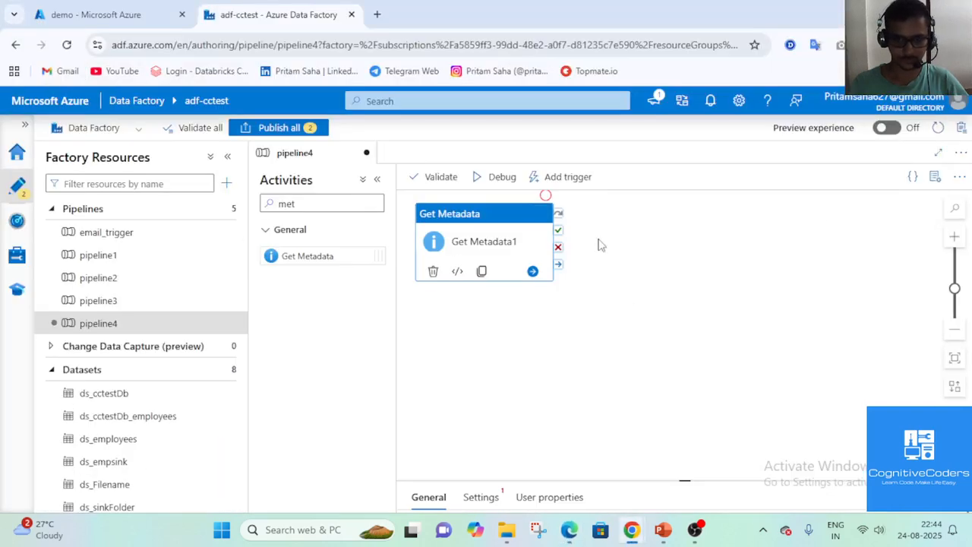
- Rename the Get Metadata activity on the canvas as source
click(509, 244)
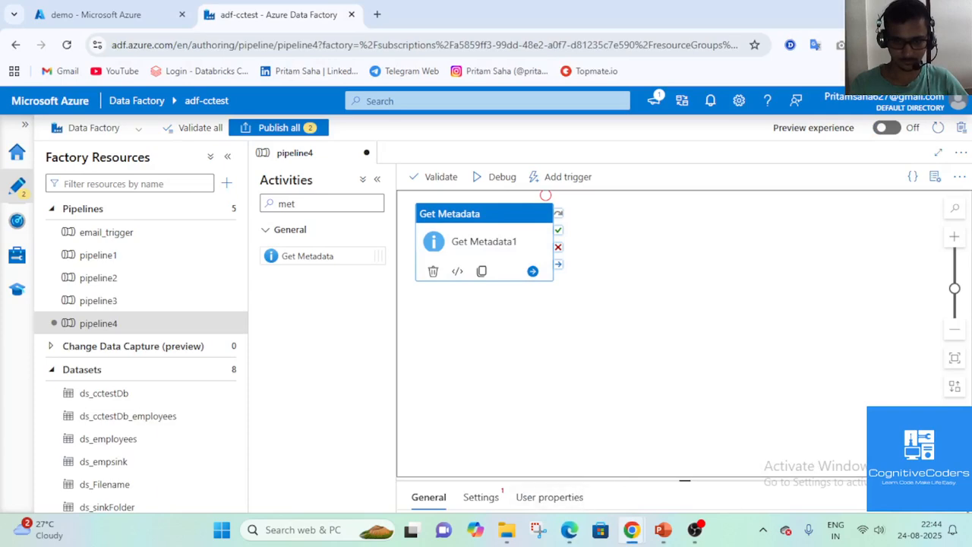
drag(684, 480, 684, 194)
click(586, 246)
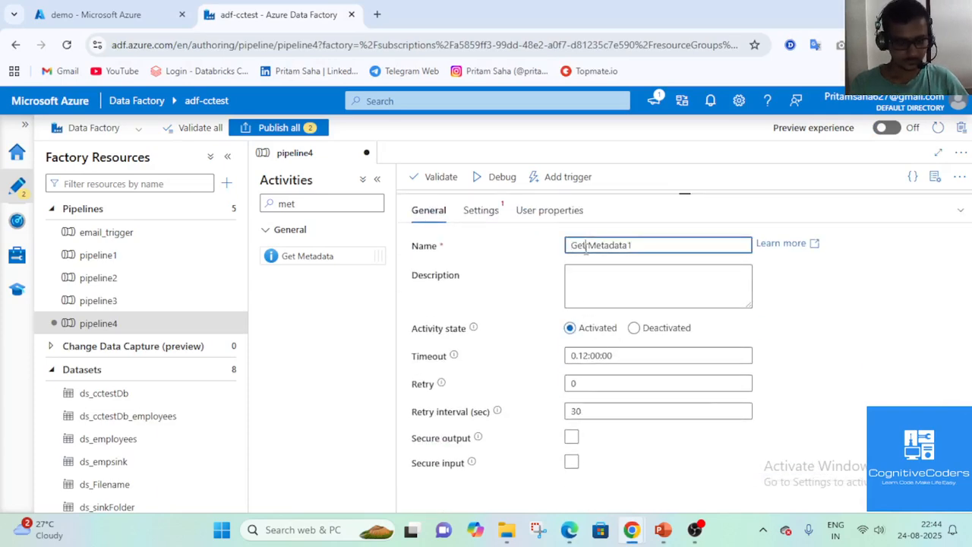
key(ctrl+a)
text(so)
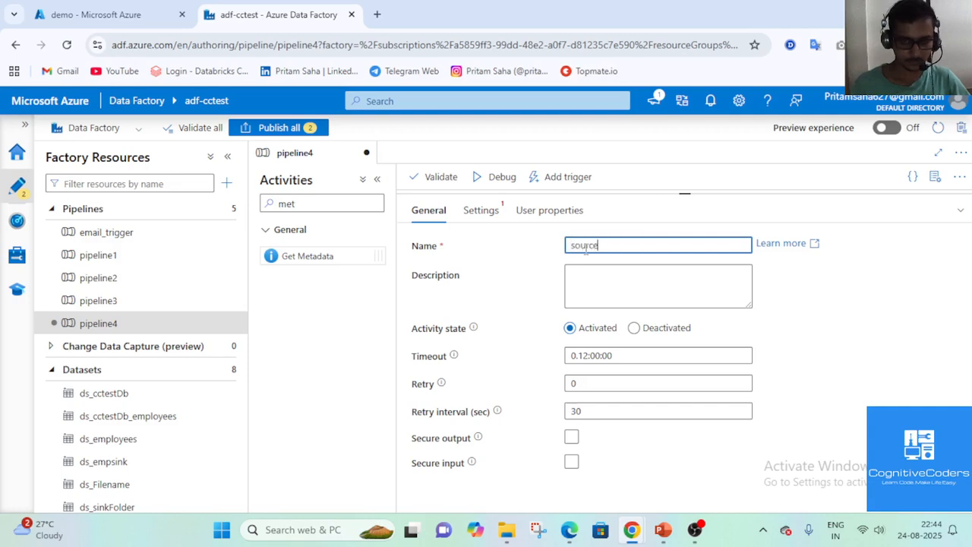
click(960, 210)
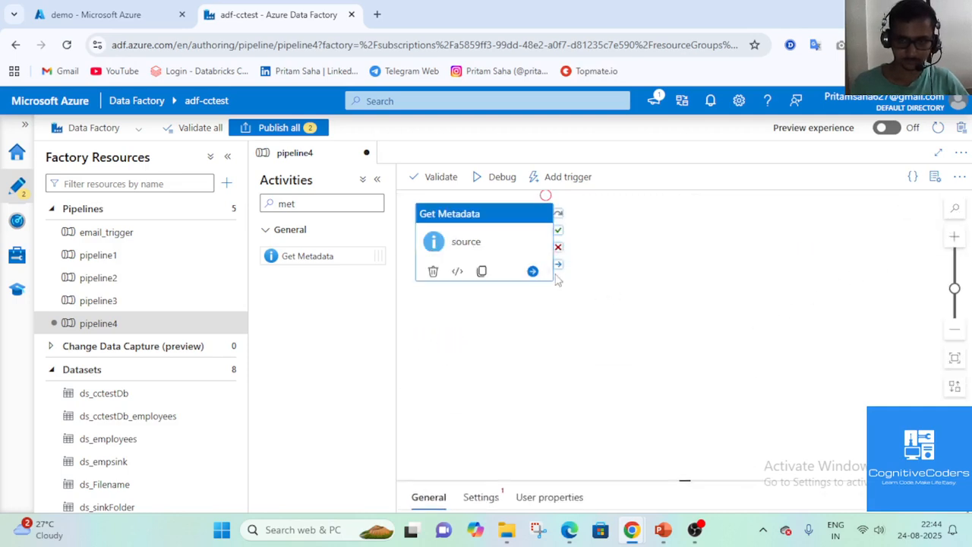
- Set the source activity's dataset to ds_SourceFile
click(958, 504)
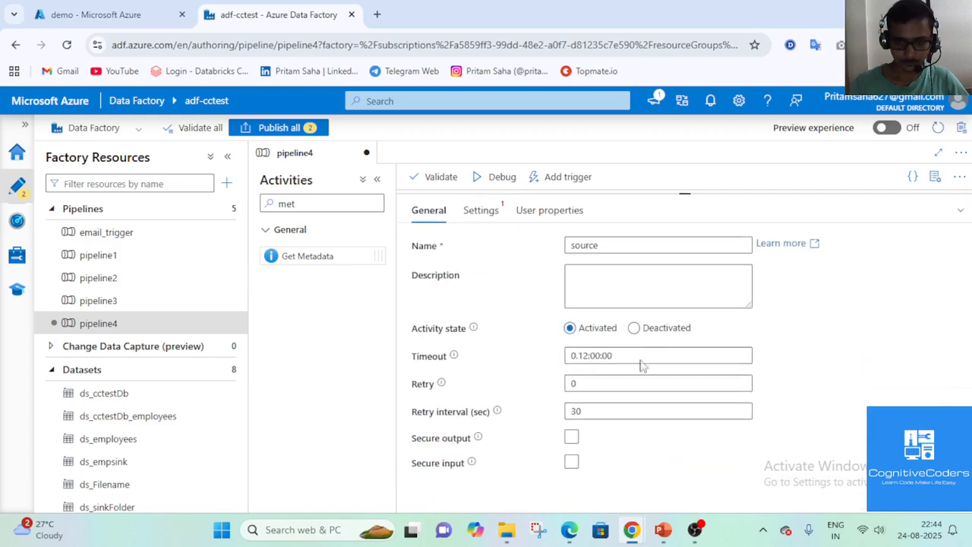
click(490, 218)
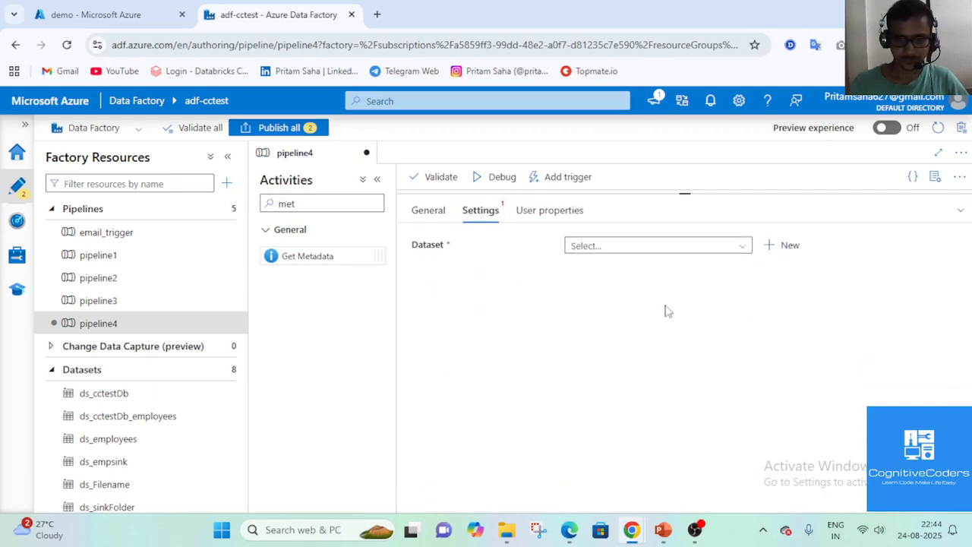
click(692, 246)
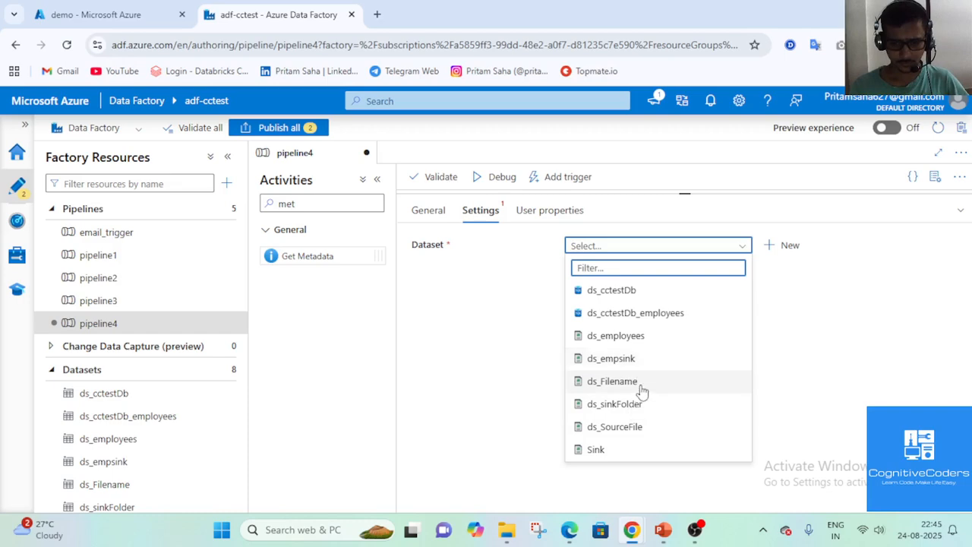
click(642, 430)
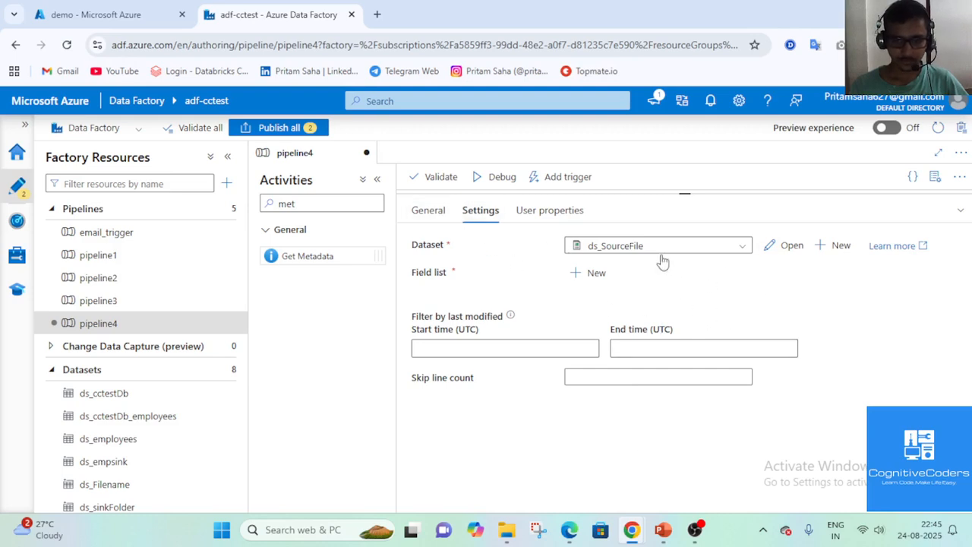
click(436, 214)
click(479, 213)
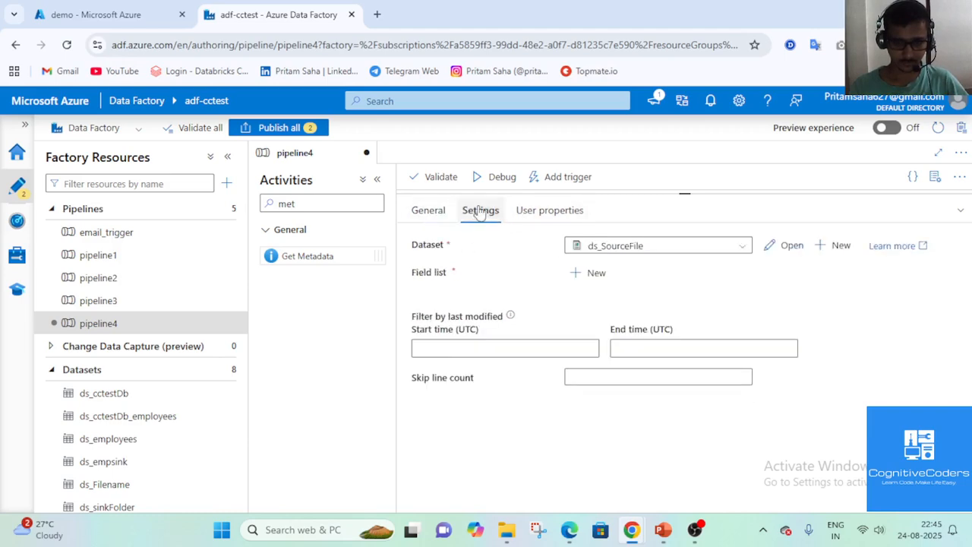
- Add a Child items argument to the source activity's field list
click(586, 273)
click(673, 319)
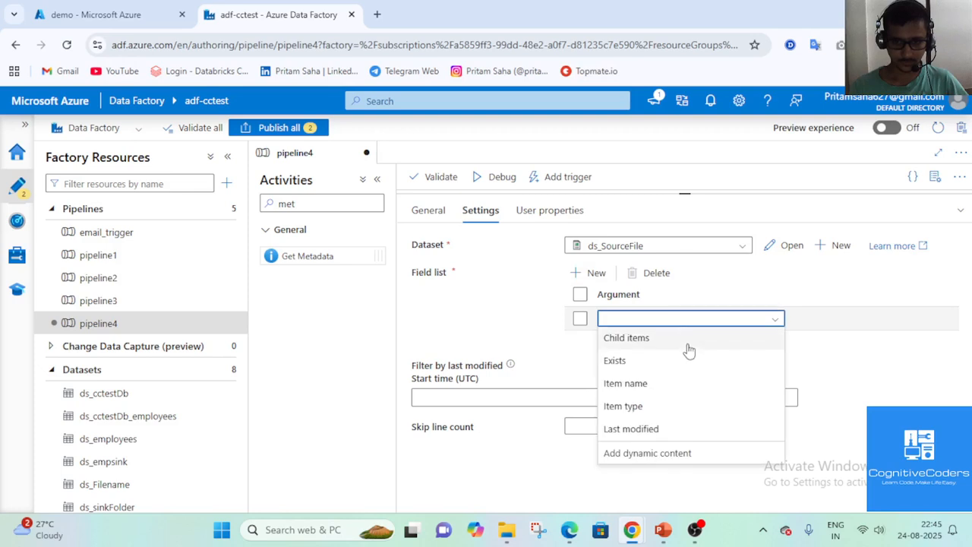
click(676, 338)
click(961, 210)
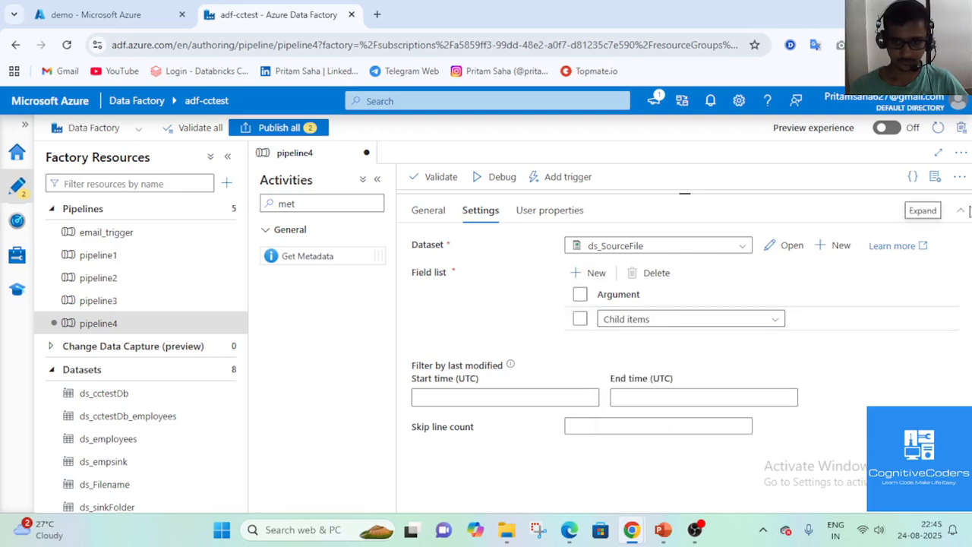
click(573, 350)
click(474, 254)
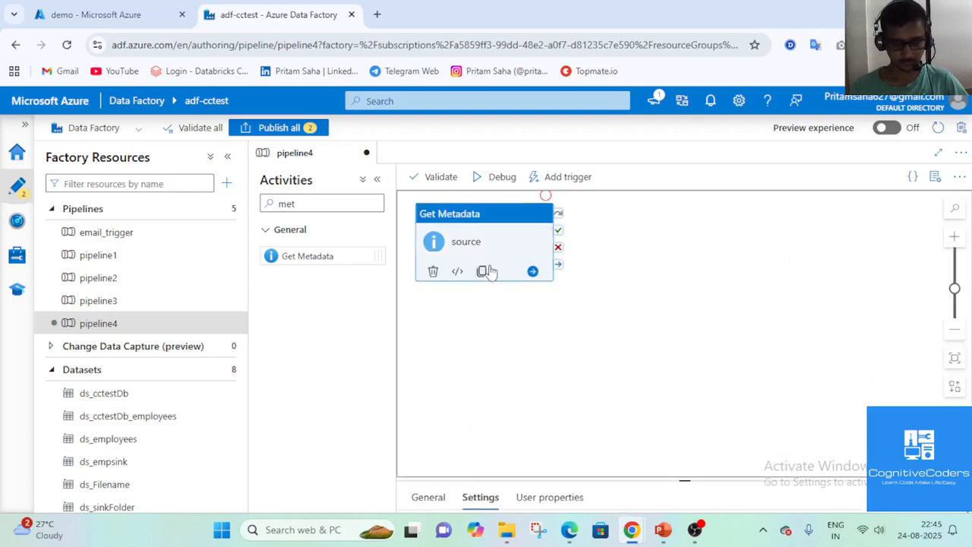
- Add a second Get Metadata activity below the source activity and name it Sink
drag(319, 256, 507, 340)
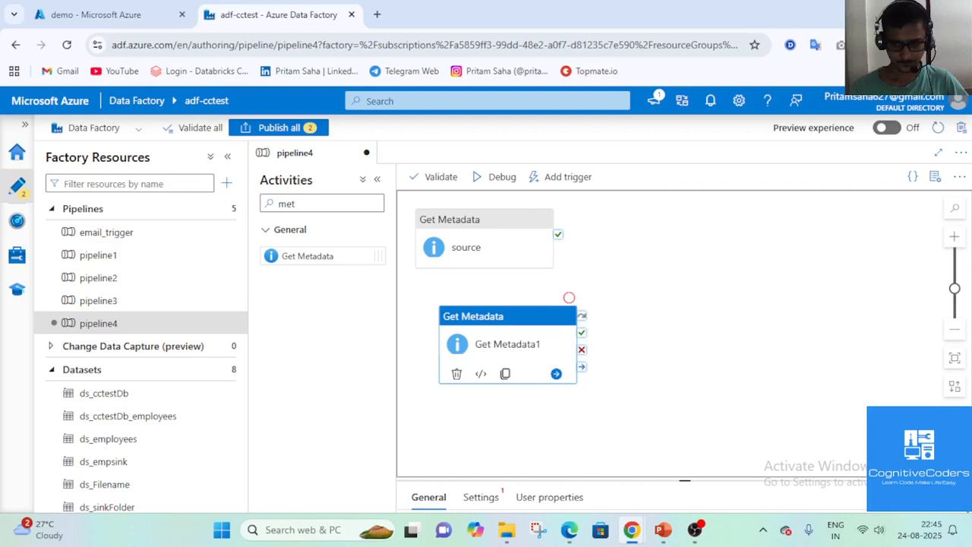
drag(685, 480, 668, 194)
triple_click(617, 245)
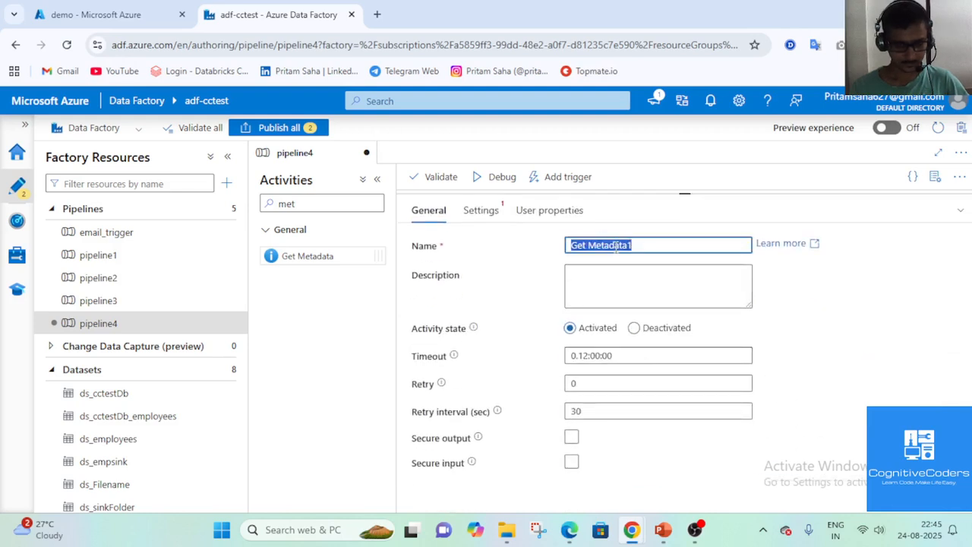
text(S)
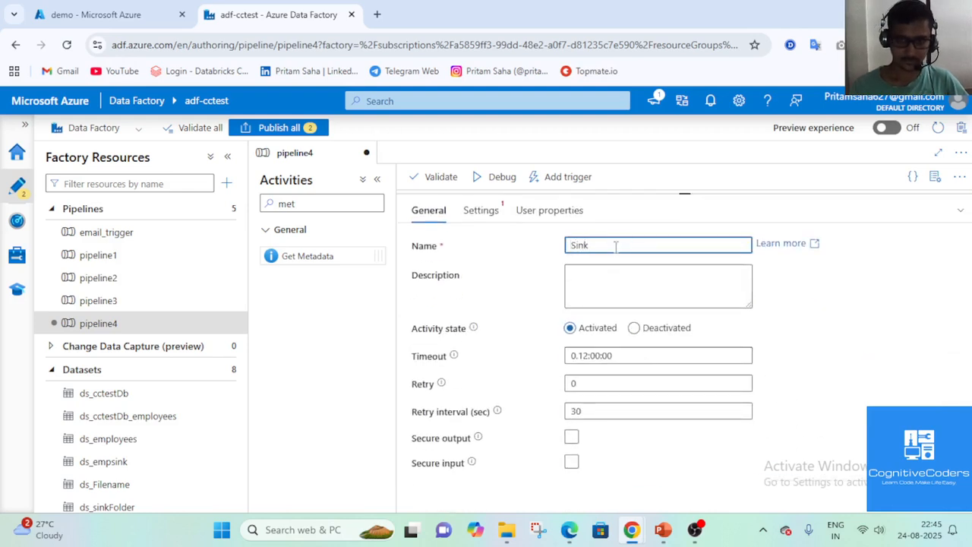
text(ink)
- Set the Sink activity's dataset to ds_empsink and open that dataset to check its file path
click(477, 218)
click(609, 249)
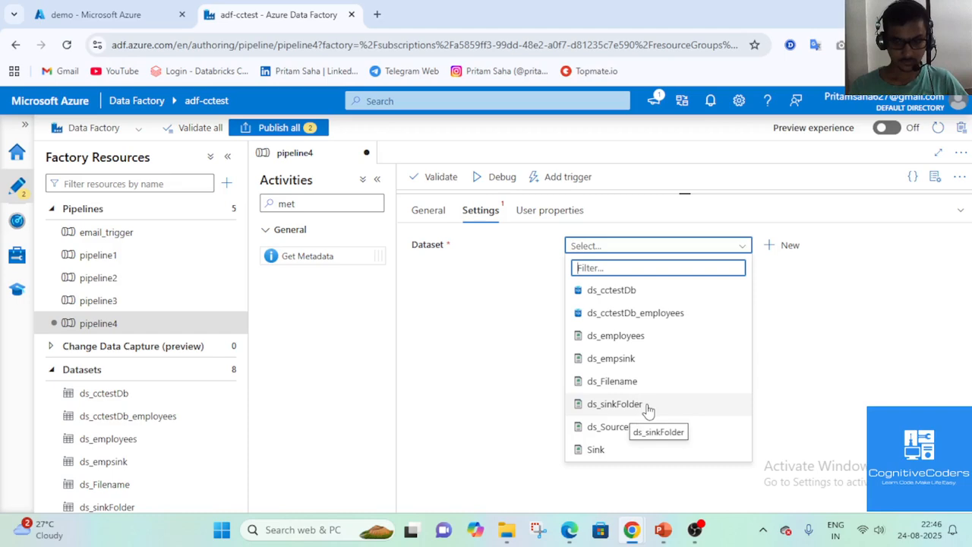
click(637, 360)
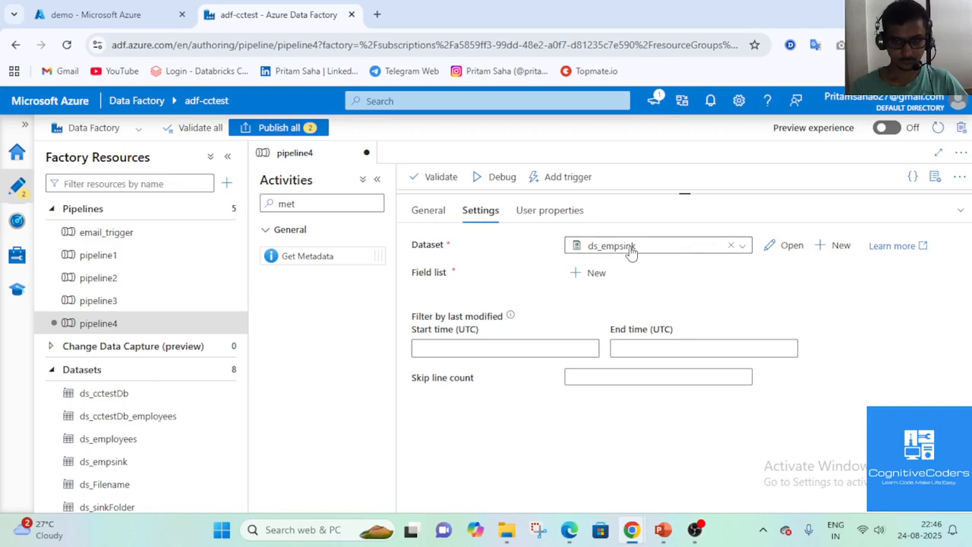
click(790, 246)
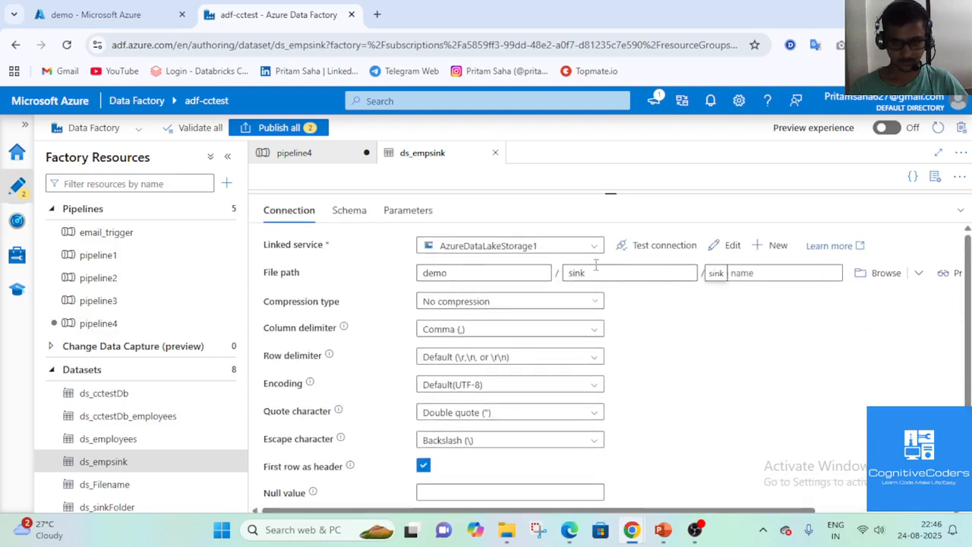
click(961, 211)
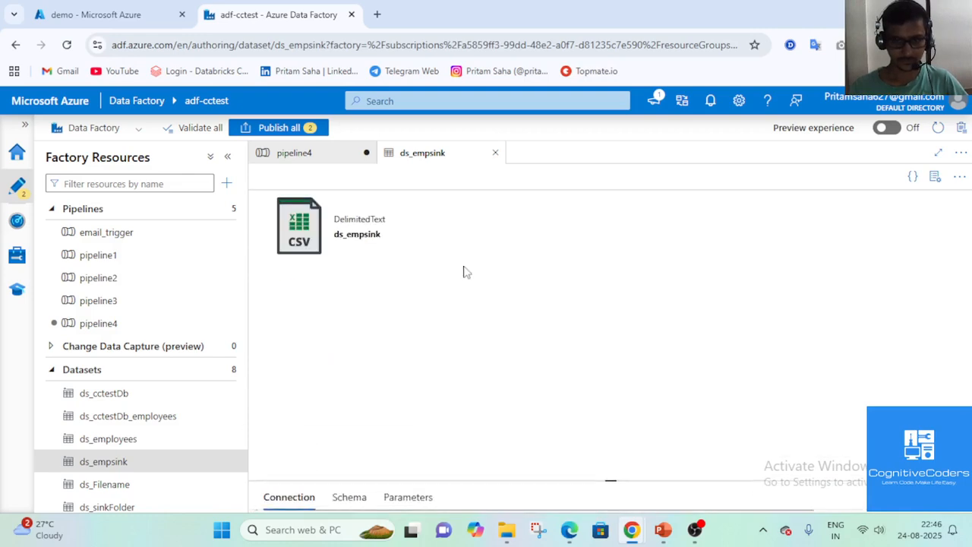
click(495, 153)
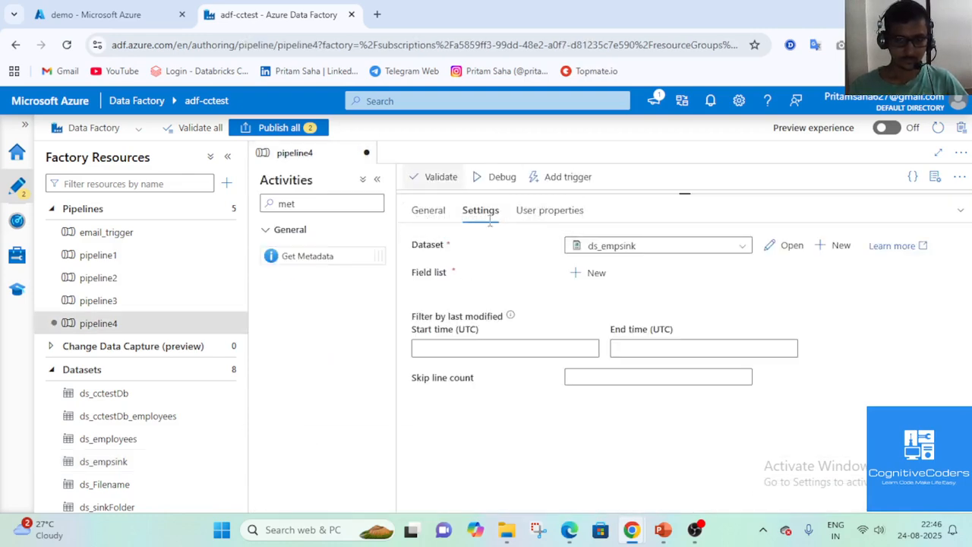
- Align the Sink activity beneath the source activity and try to debug the pipeline
click(966, 217)
mouse_move(478, 331)
mouse_down()
mouse_move(444, 323)
mouse_move(478, 322)
mouse_move(464, 323)
mouse_up()
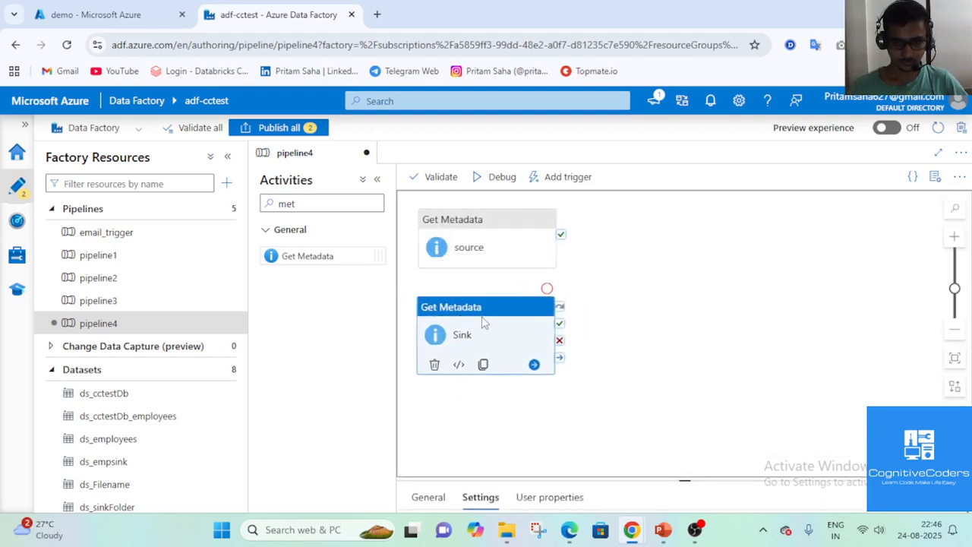
click(501, 183)
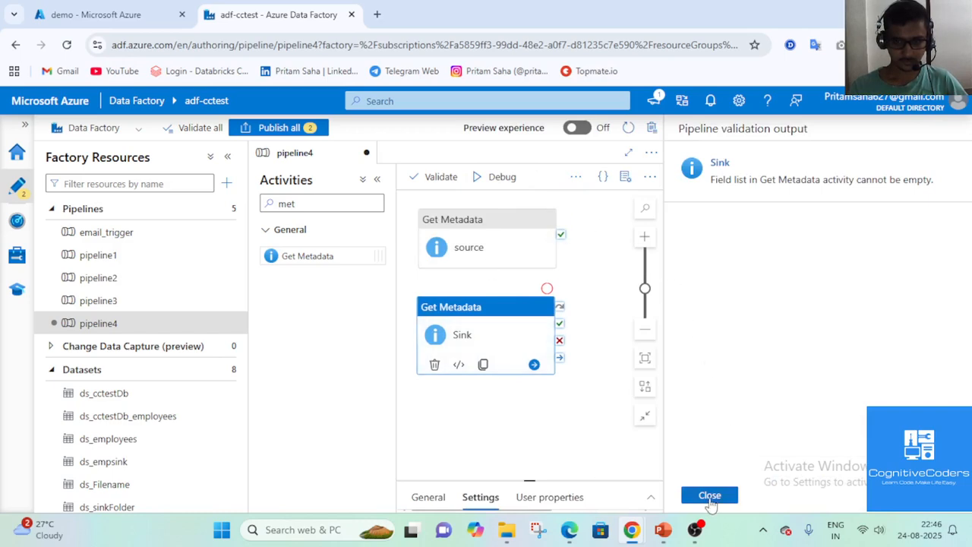
click(710, 498)
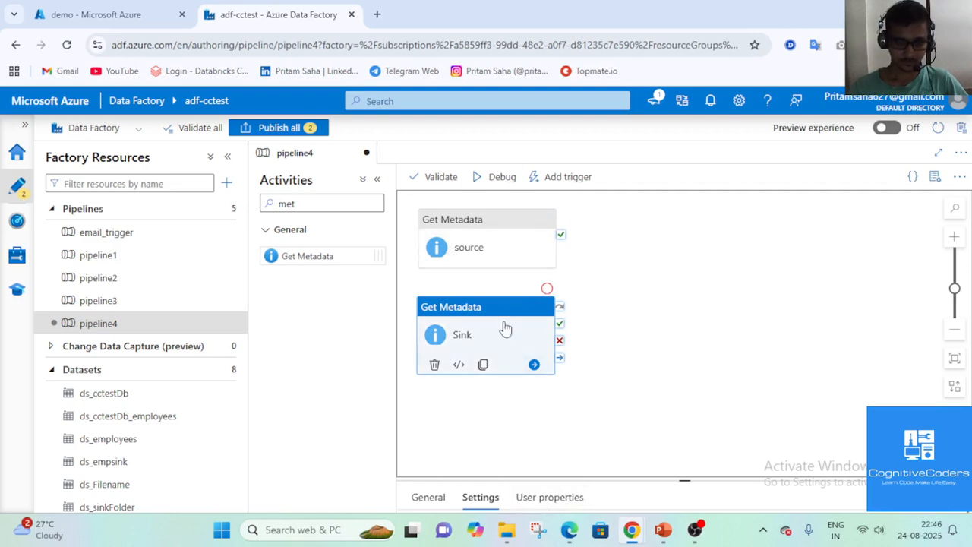
- Add a Child items argument to the Sink activity's field list
click(961, 497)
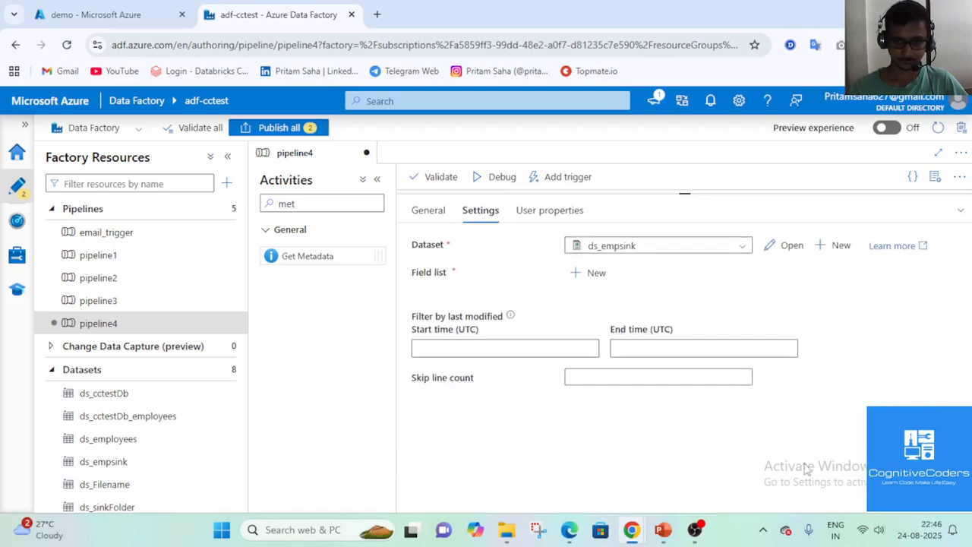
click(575, 273)
click(642, 319)
click(642, 339)
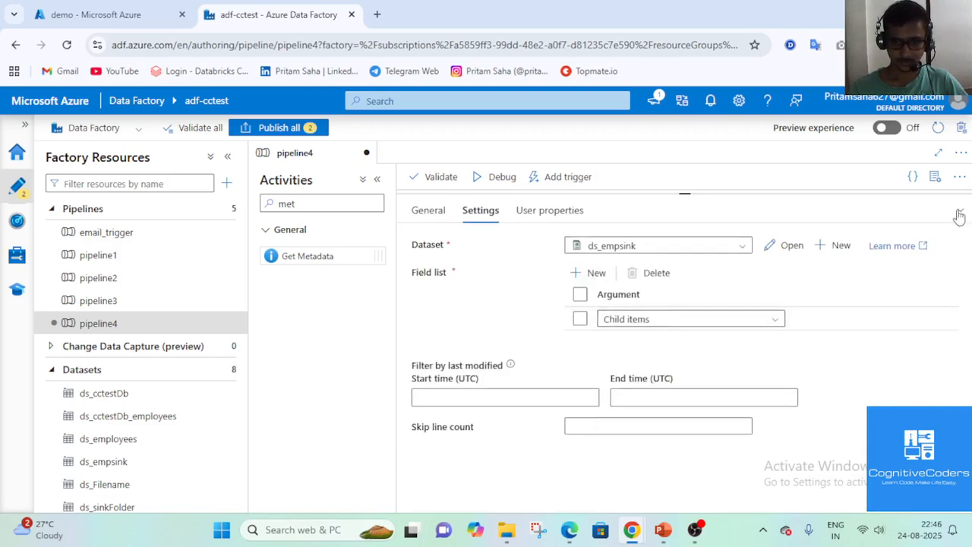
click(959, 215)
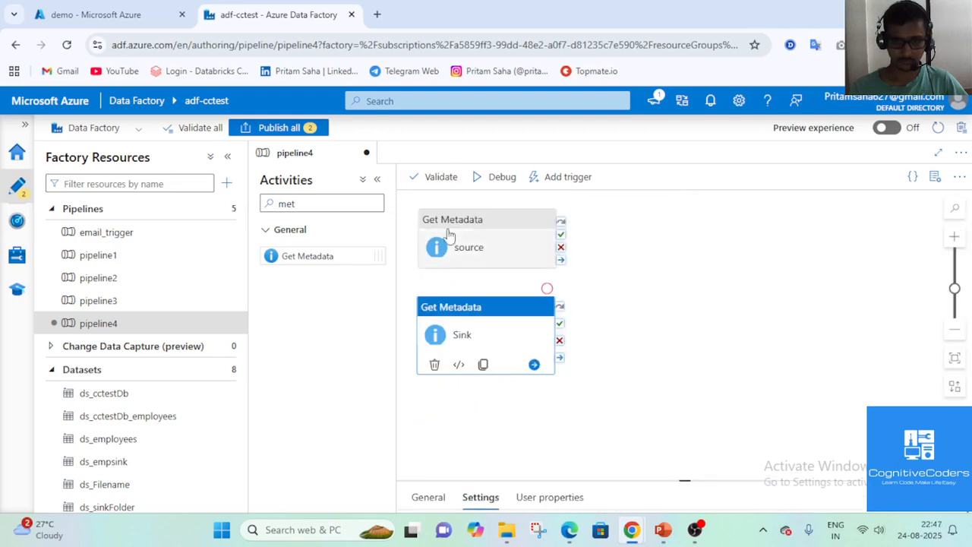
- Run the pipeline in debug mode and refresh the run output for the source and Sink activities
click(489, 182)
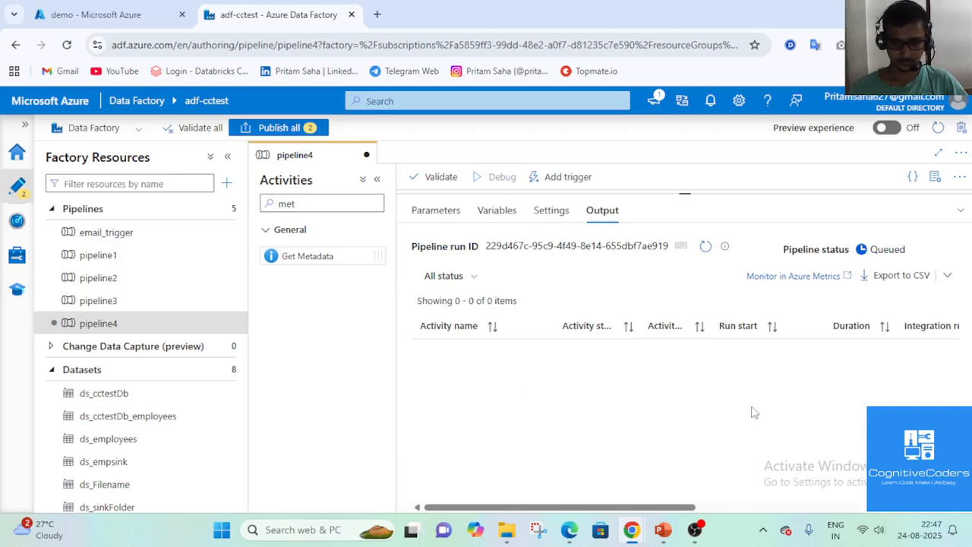
click(706, 246)
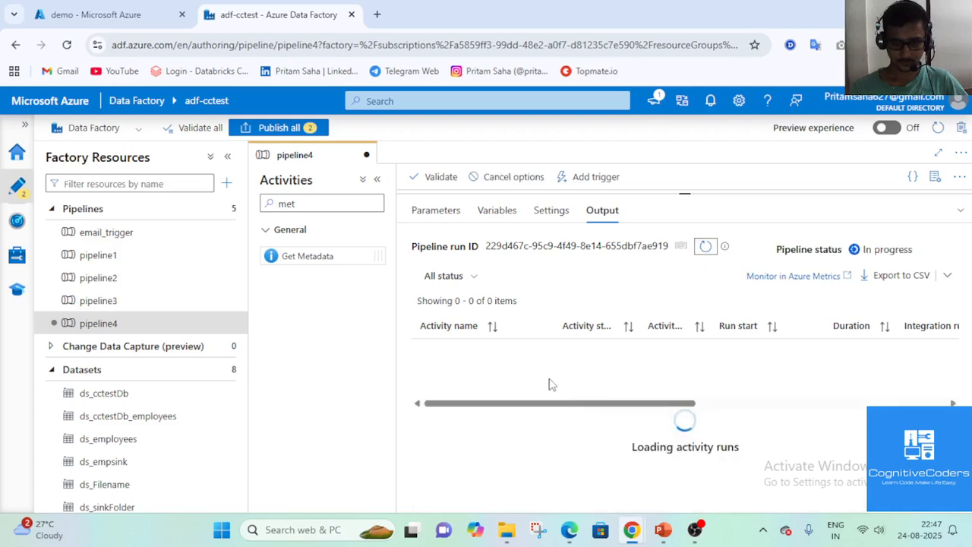
click(962, 212)
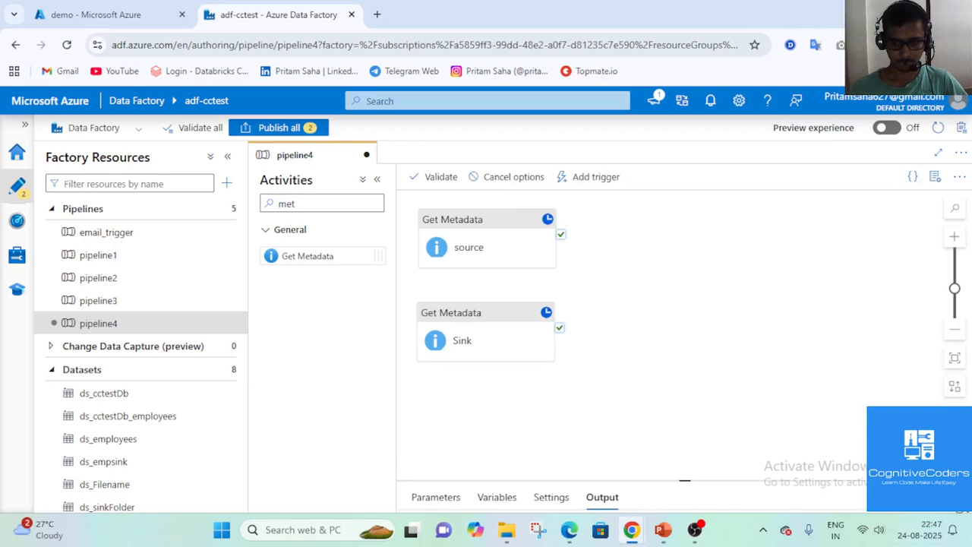
click(961, 499)
click(704, 247)
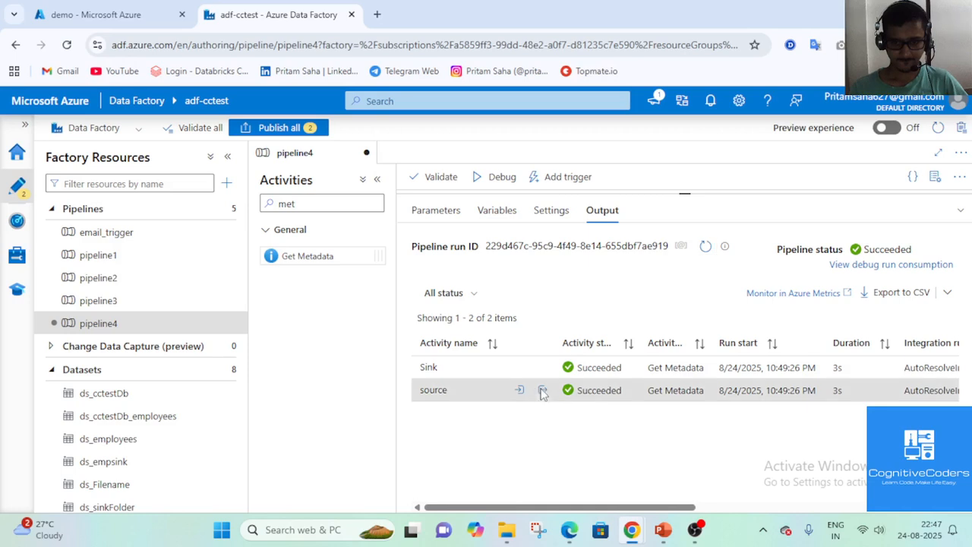
- Examine the debug run outputs of the source and Sink activities for the files each one lists
click(541, 391)
scroll(531, 339, down, 2)
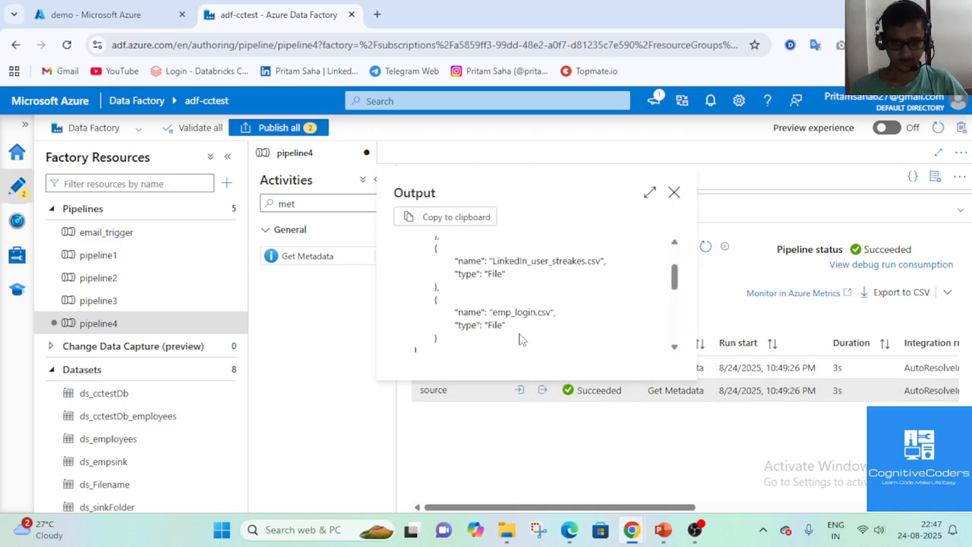
scroll(561, 316, up, 2)
click(674, 192)
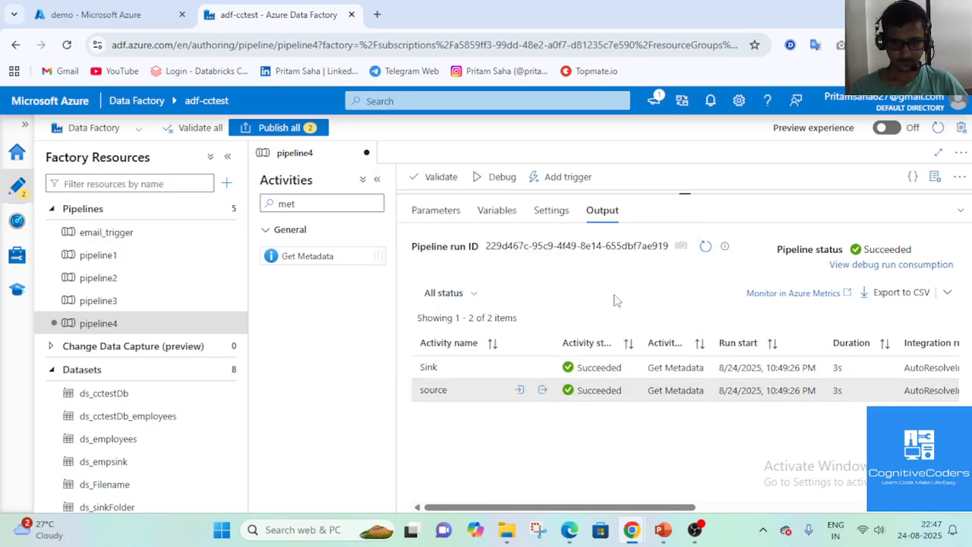
click(542, 369)
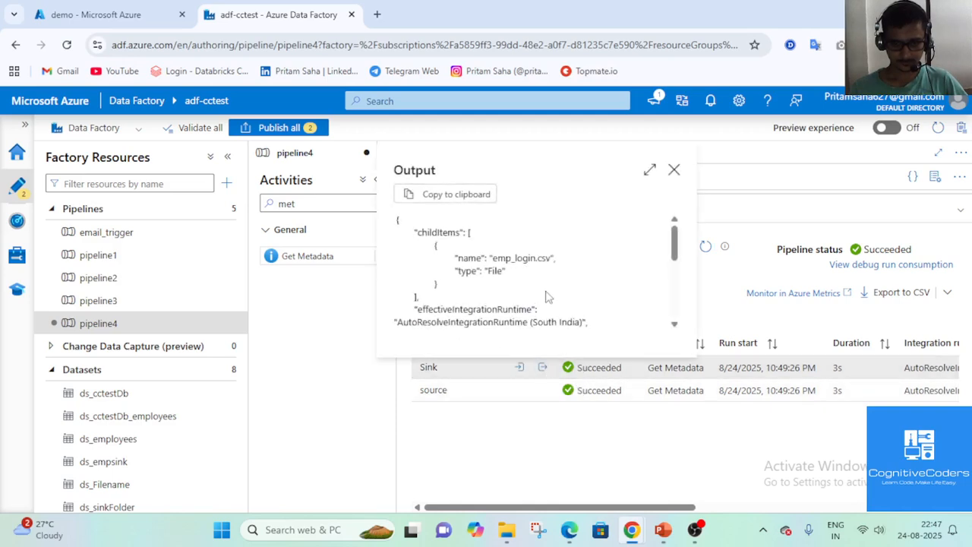
drag(555, 258, 506, 258)
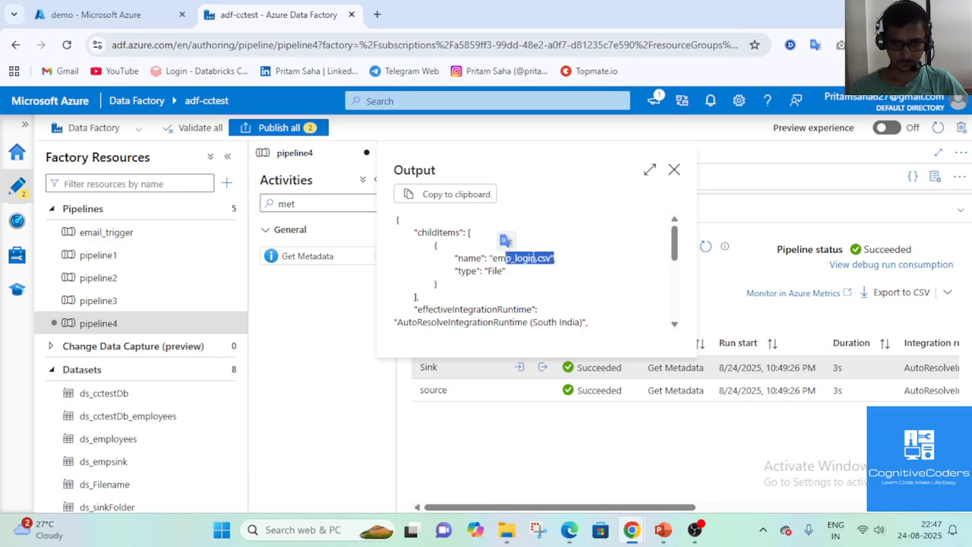
click(674, 169)
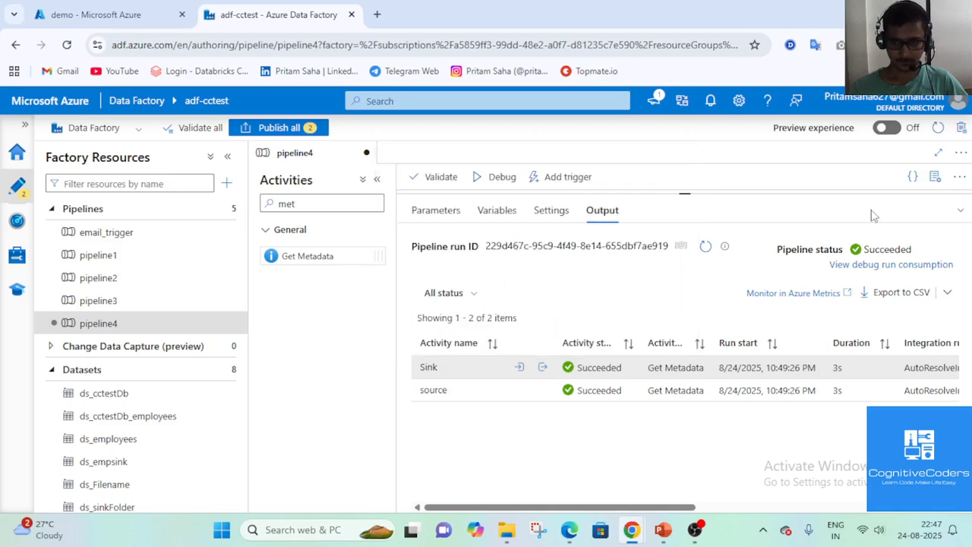
- Add a Filter activity to the pipeline canvas and connect the success outputs of source and Sink to it
click(960, 209)
click(321, 203)
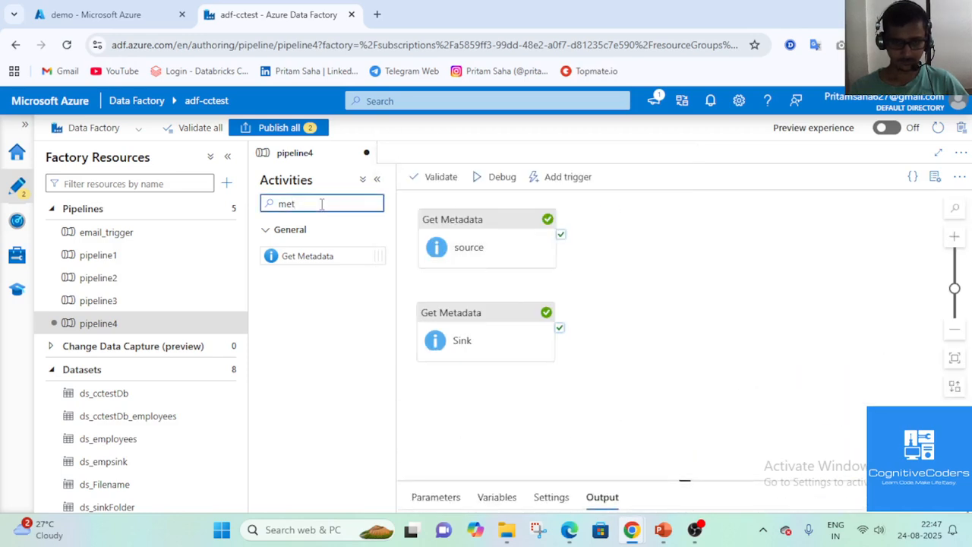
key(ctrl+a)
text(fi)
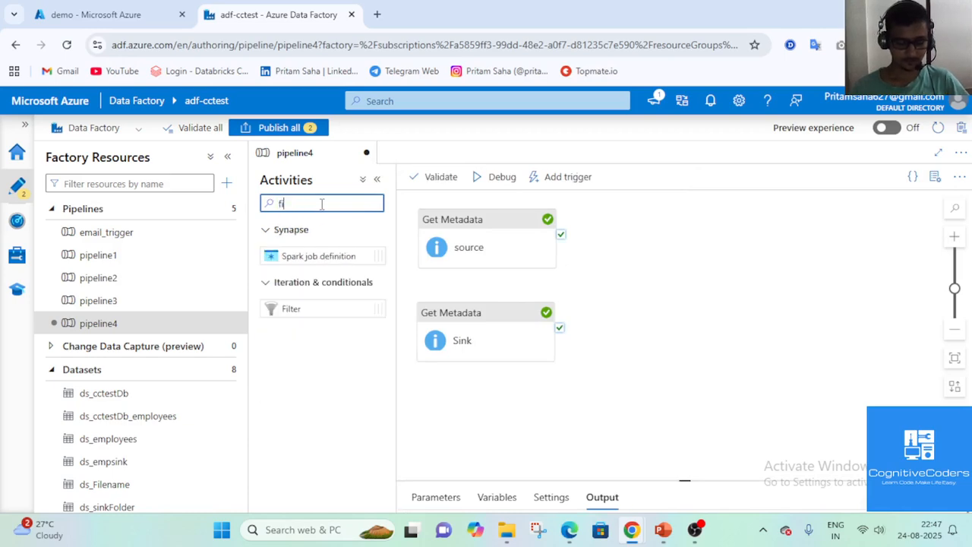
text(lte)
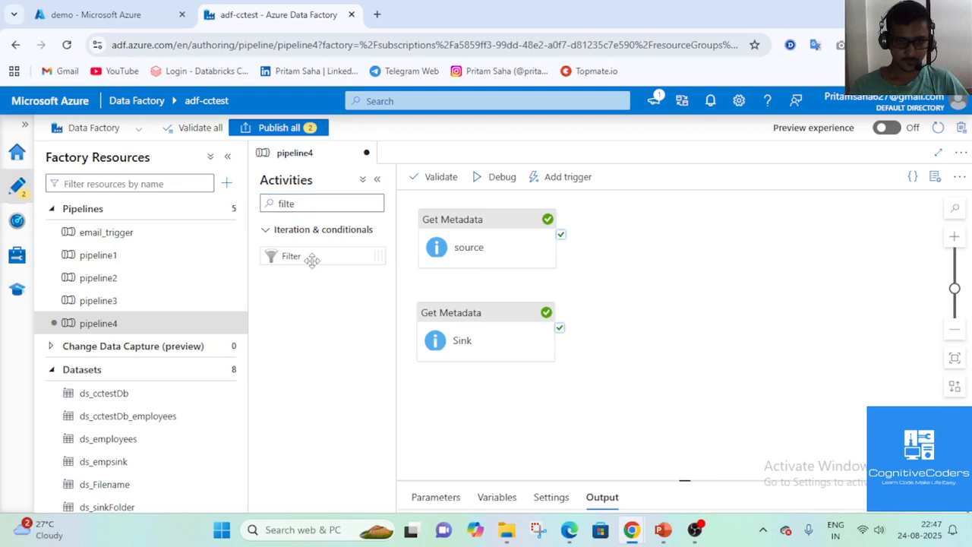
drag(307, 258, 679, 284)
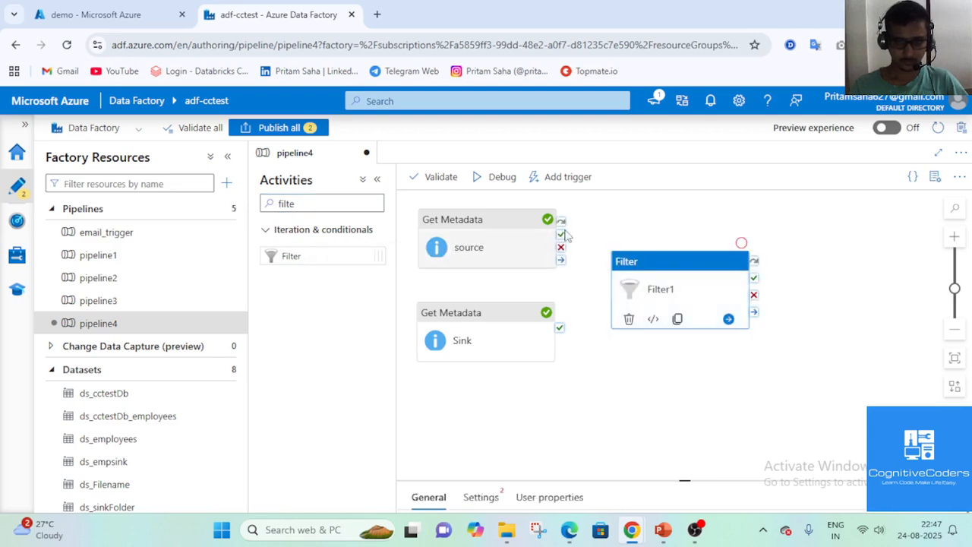
drag(561, 234, 625, 272)
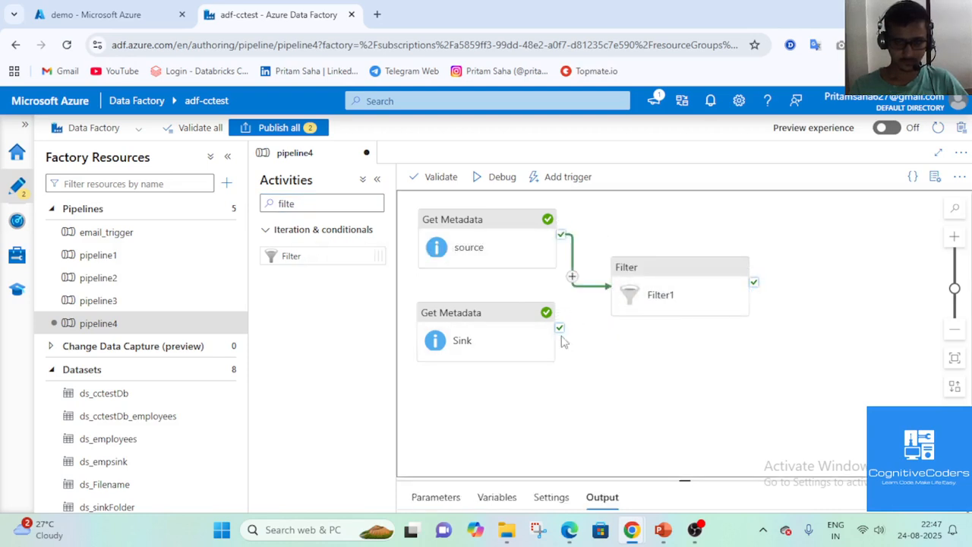
drag(559, 327, 635, 304)
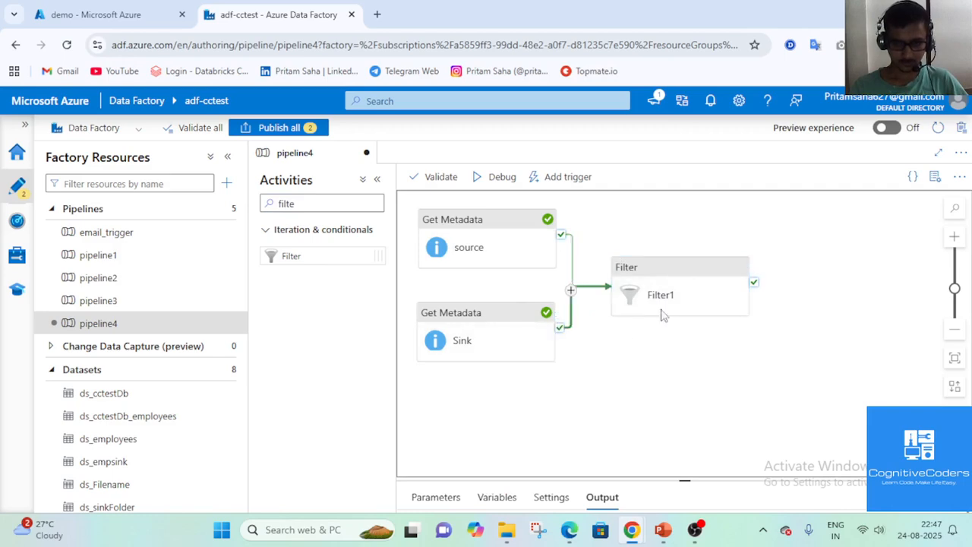
click(676, 294)
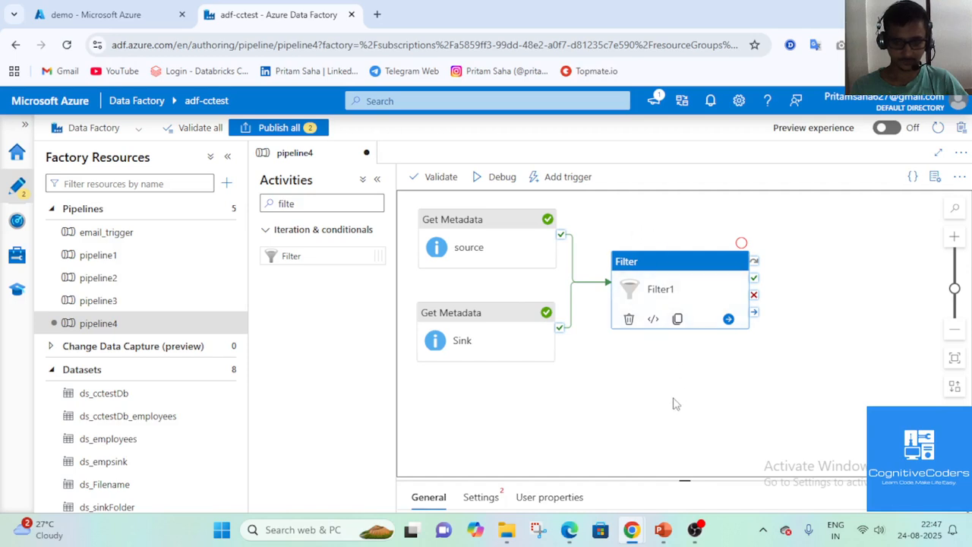
click(481, 497)
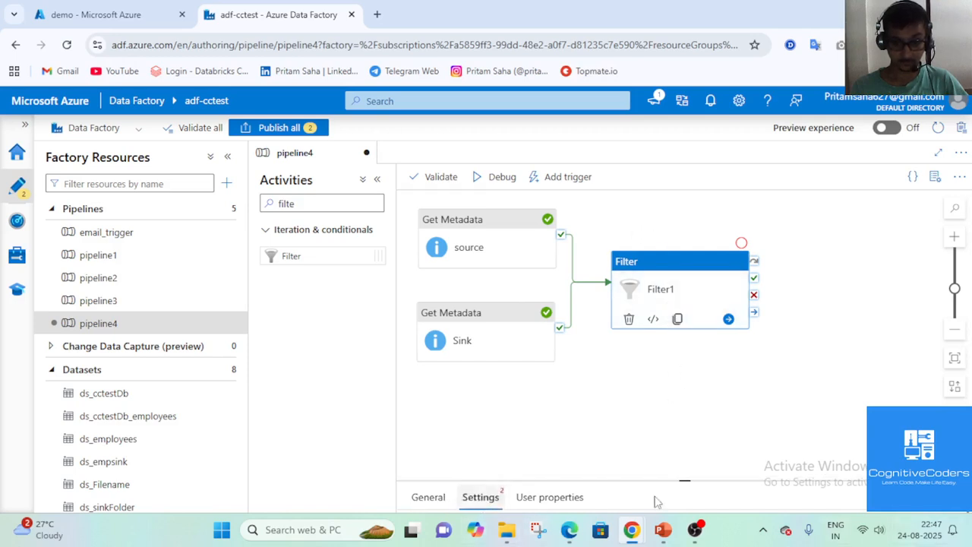
drag(661, 481, 655, 194)
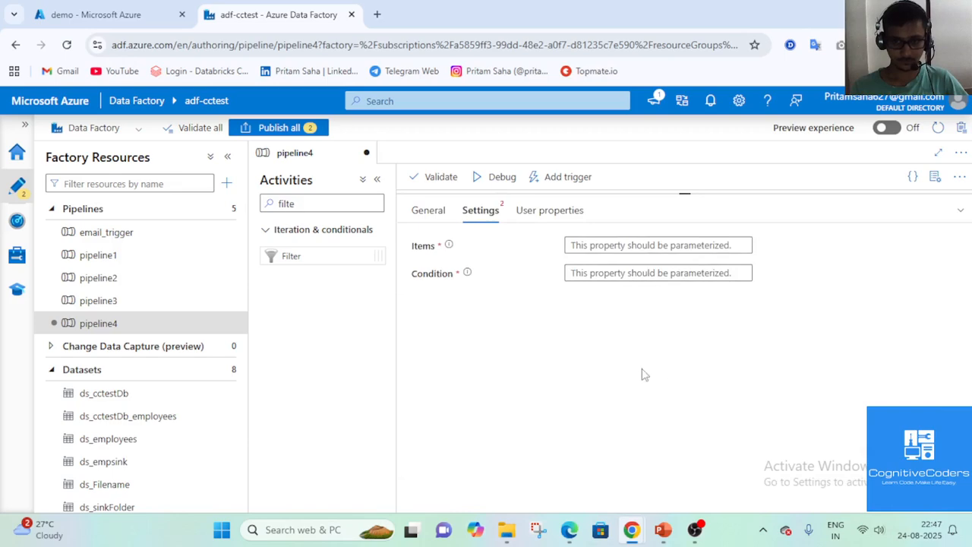
click(606, 245)
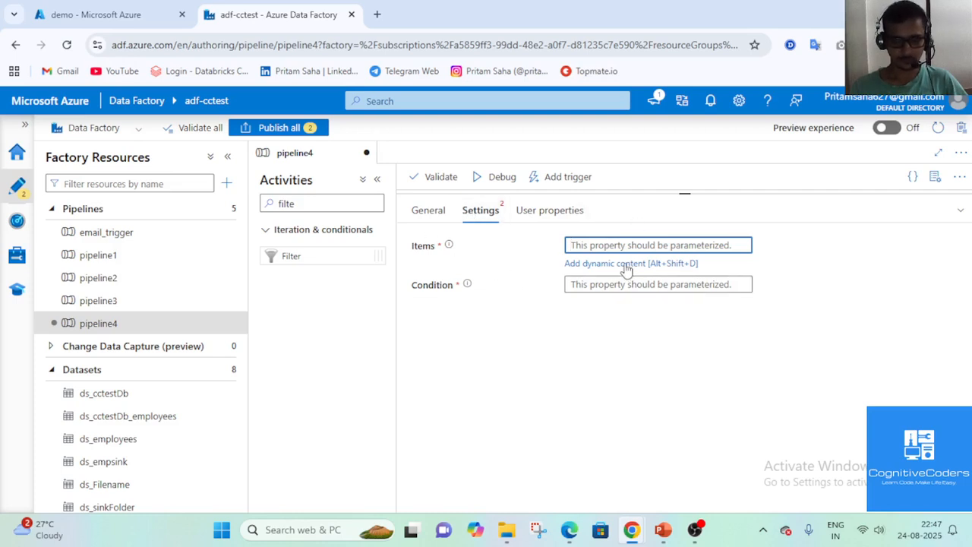
click(626, 265)
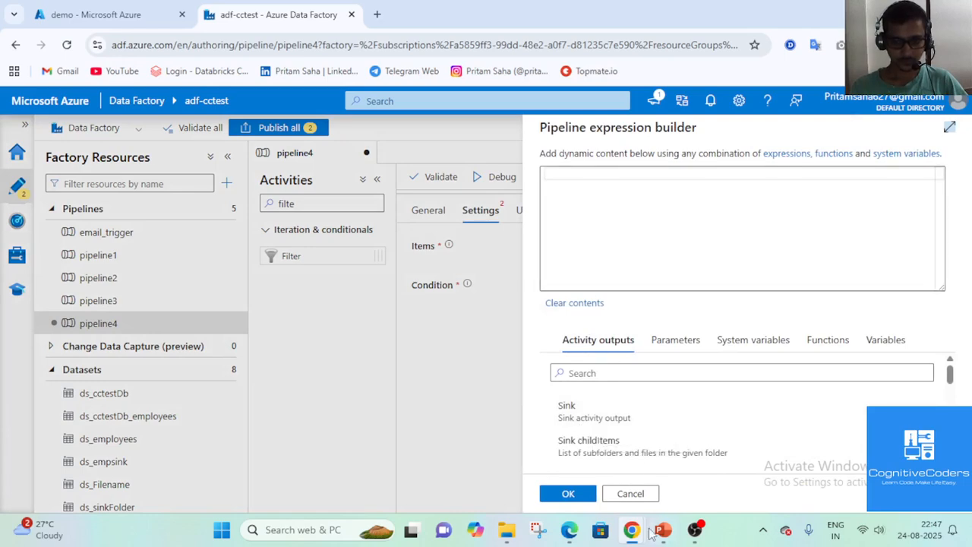
scroll(632, 435, down, 1)
scroll(632, 435, down, 2)
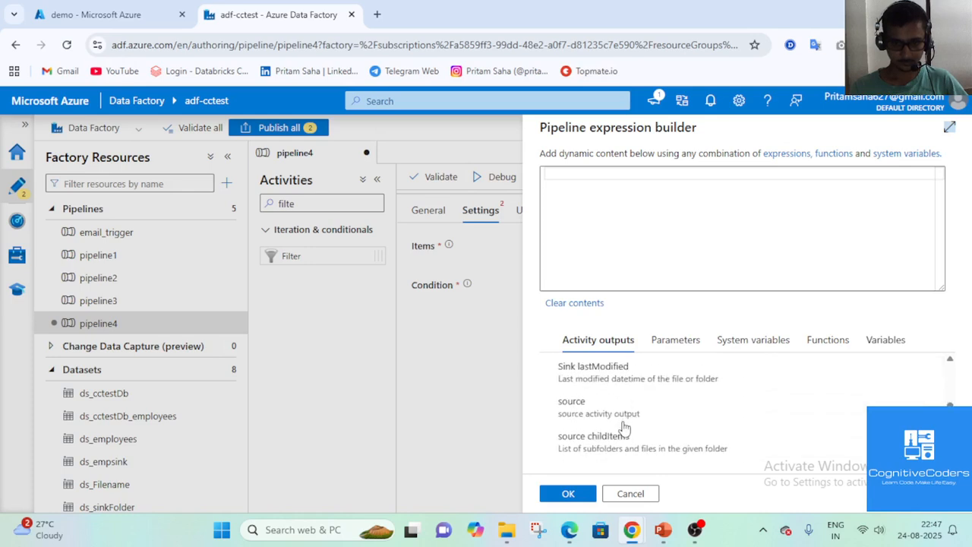
click(627, 439)
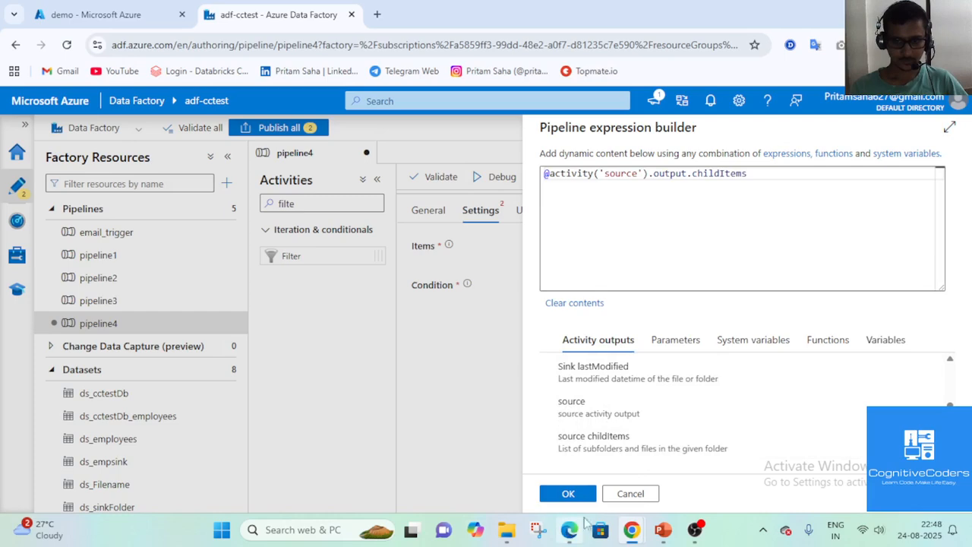
click(587, 497)
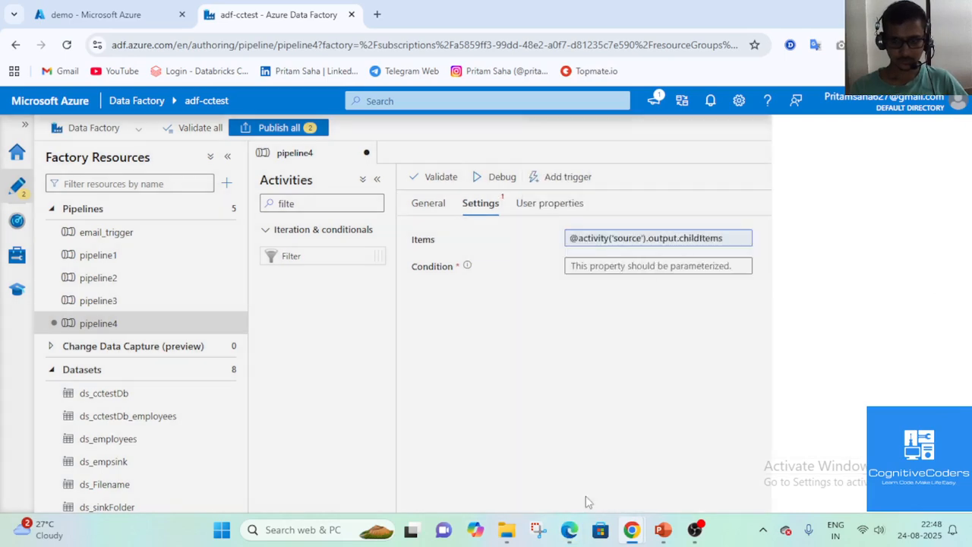
- Start a dynamic expression for the Filter activity's Condition with the contains(any, any) function
click(619, 266)
click(617, 285)
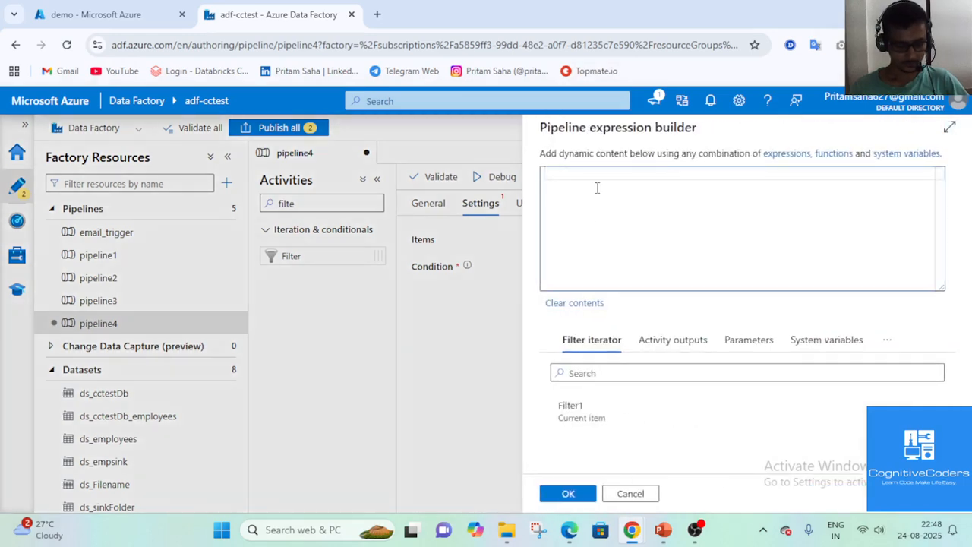
text(@co)
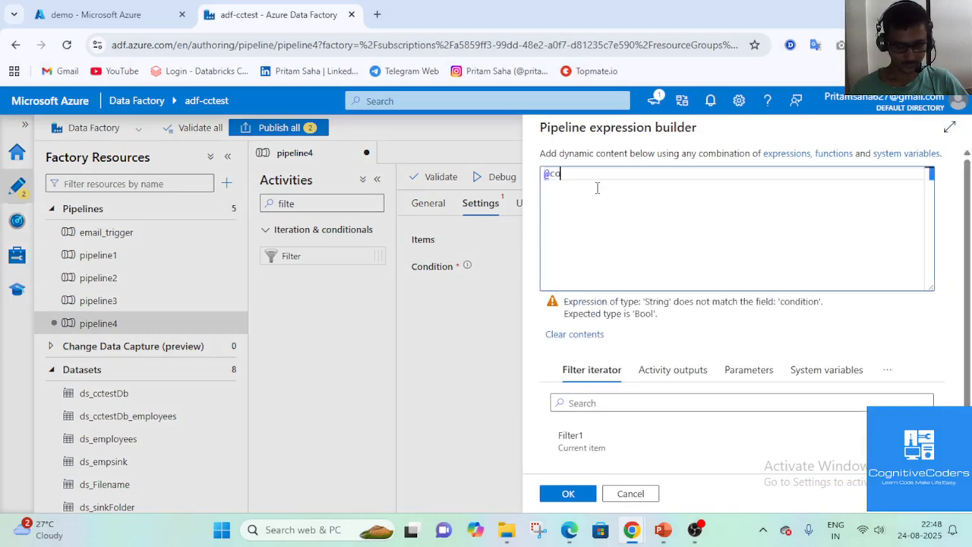
text(n)
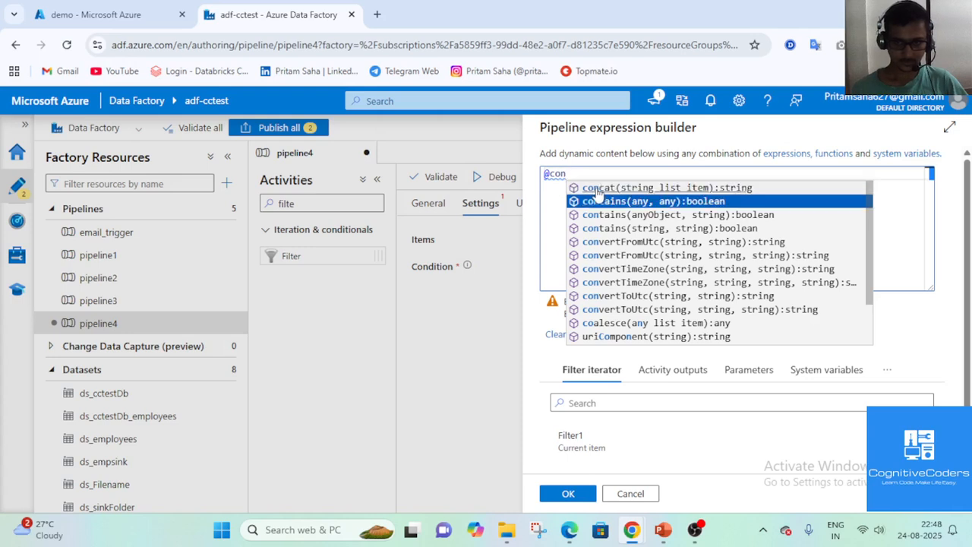
click(597, 199)
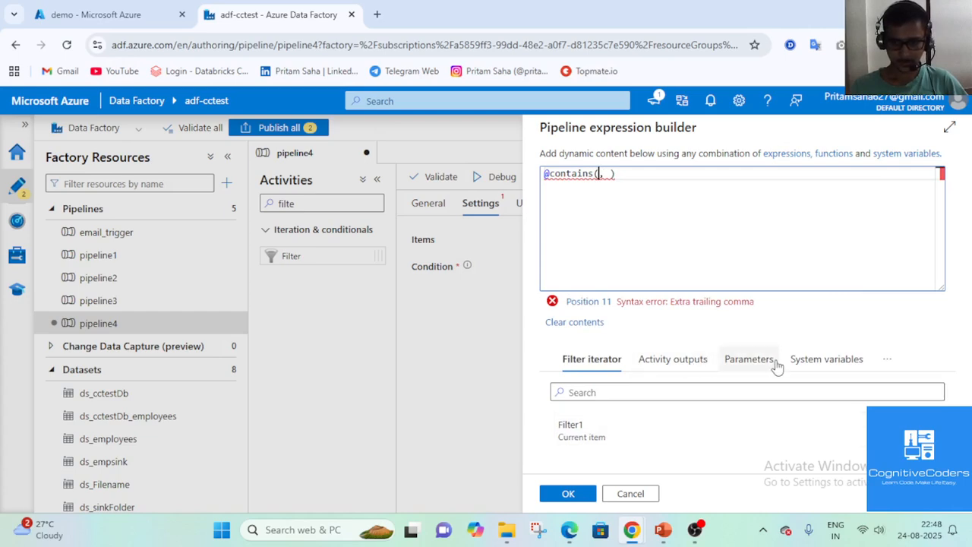
- Look through the expression builder's parameters, system variables and activity outputs for the Sink output to use in the condition
click(676, 369)
click(740, 363)
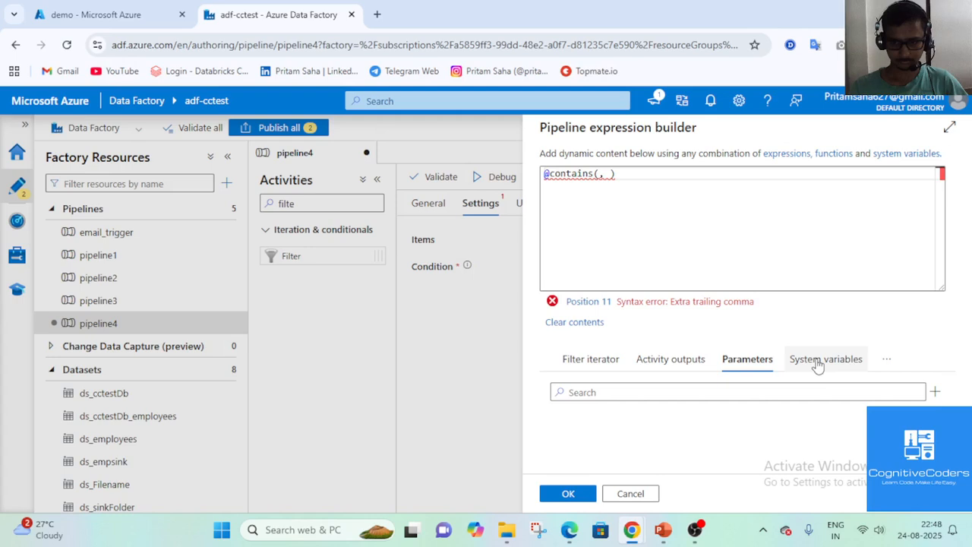
click(818, 363)
click(690, 367)
scroll(677, 447, down, 1)
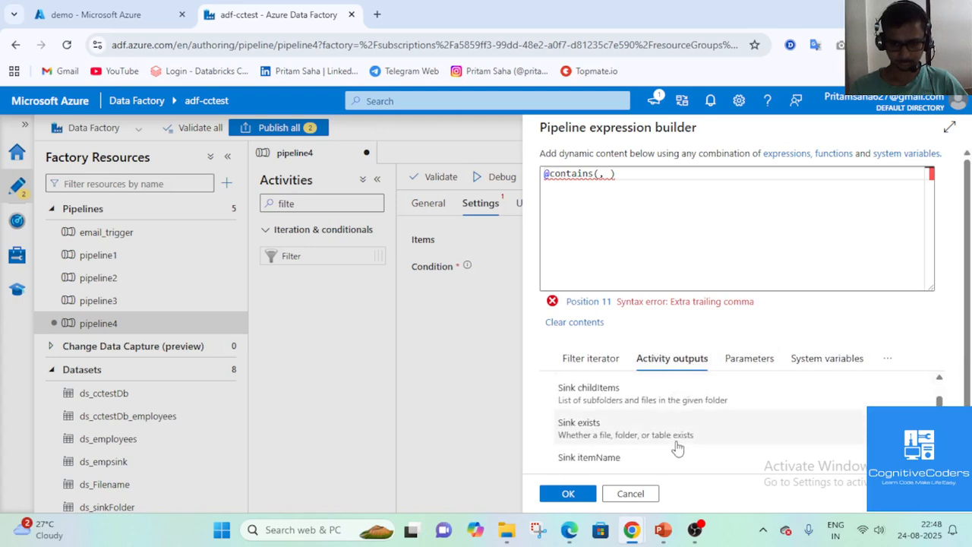
scroll(676, 447, up, 1)
scroll(677, 448, down, 2)
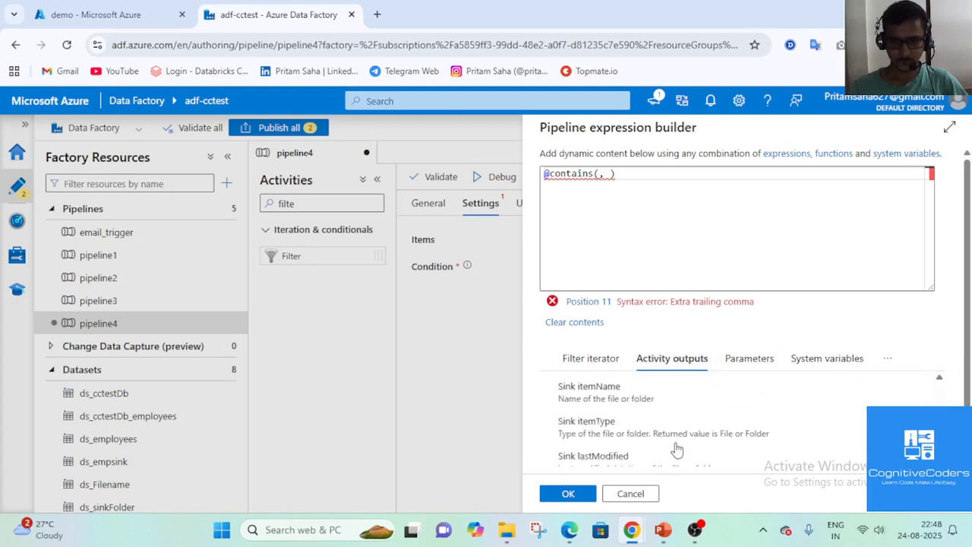
scroll(678, 449, up, 2)
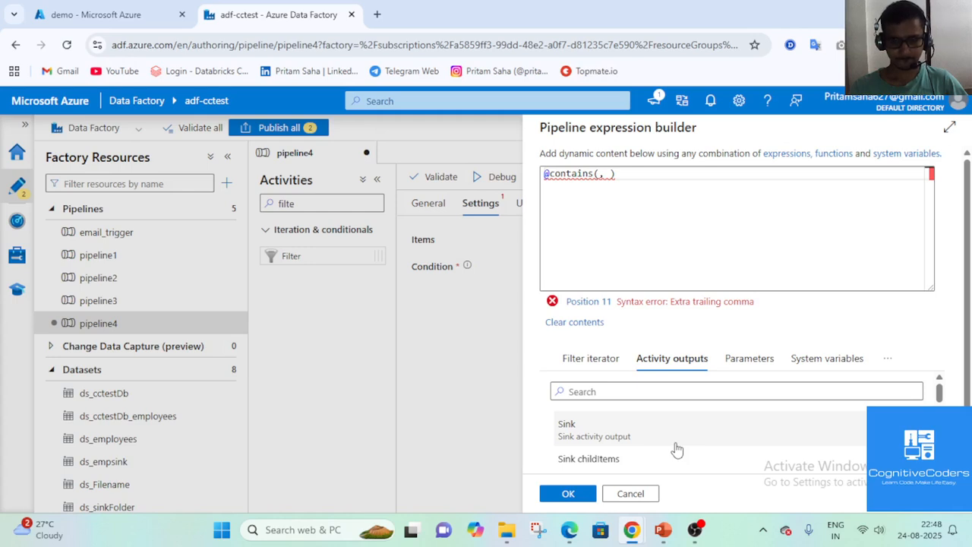
scroll(677, 449, down, 3)
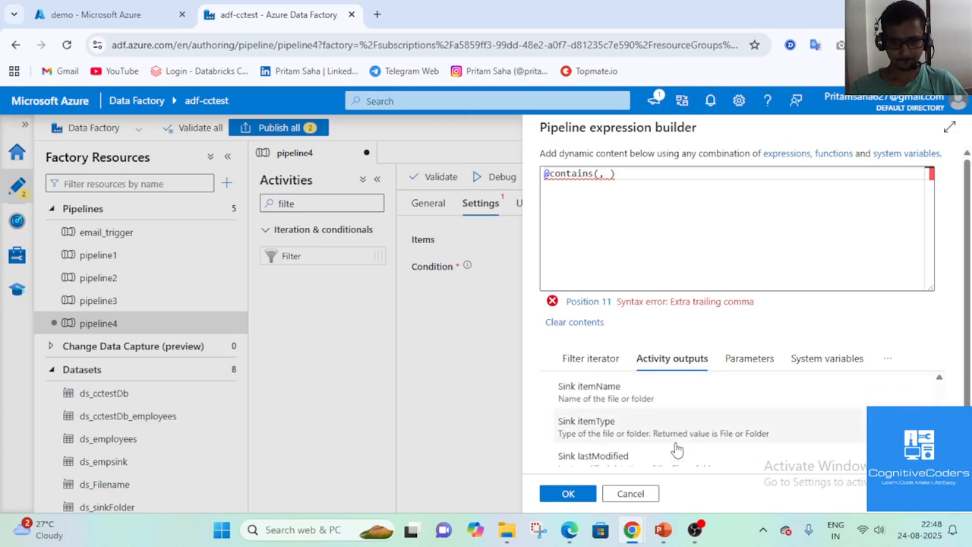
scroll(677, 449, up, 3)
scroll(677, 449, down, 2)
scroll(678, 449, up, 1)
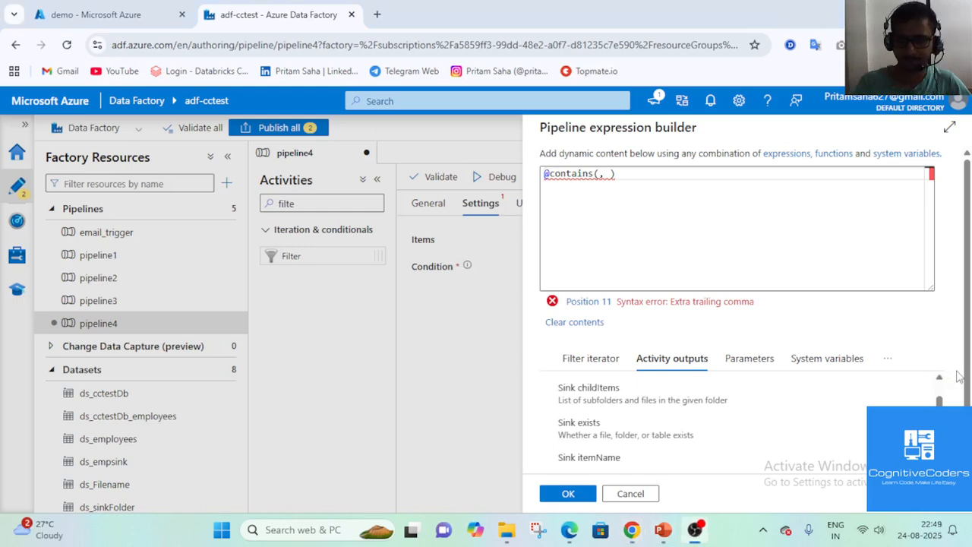
click(608, 174)
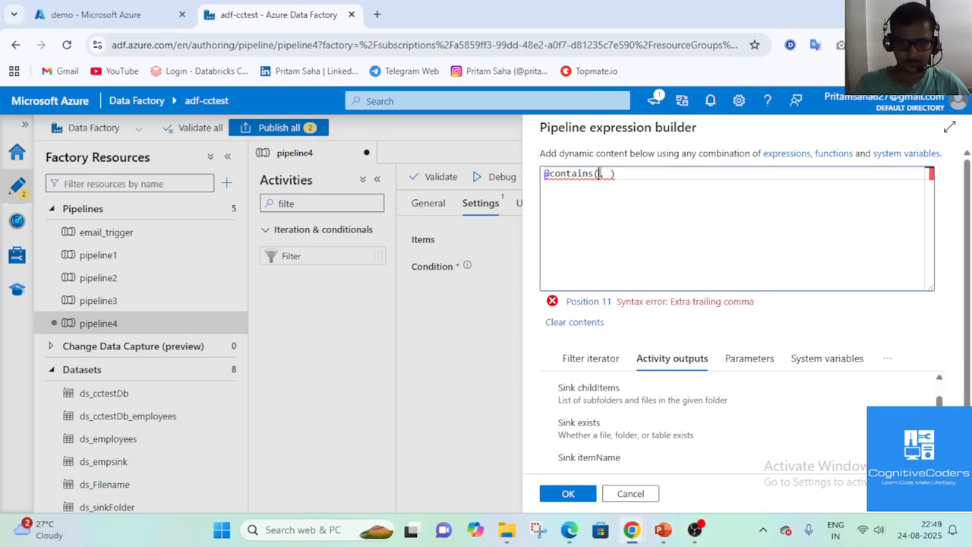
click(648, 400)
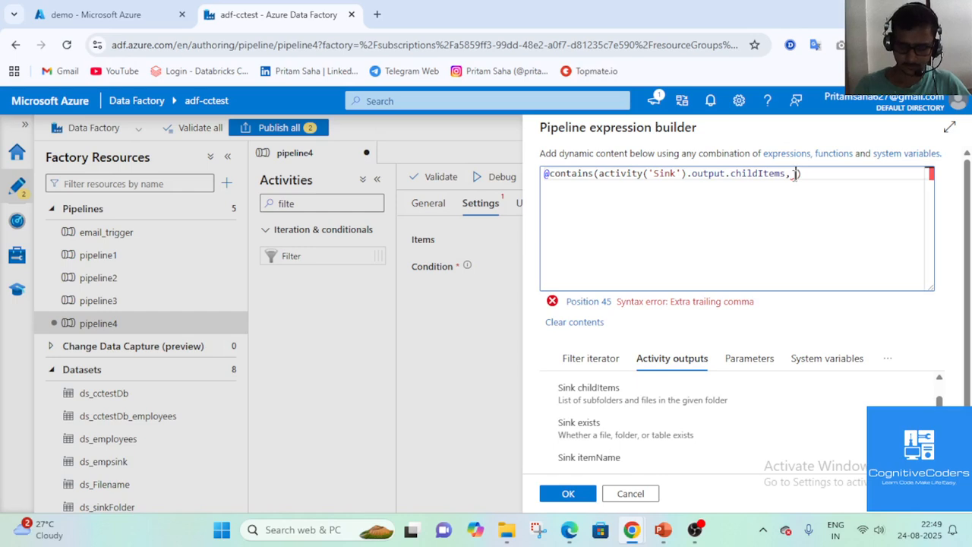
key(BackSpace)
text(it)
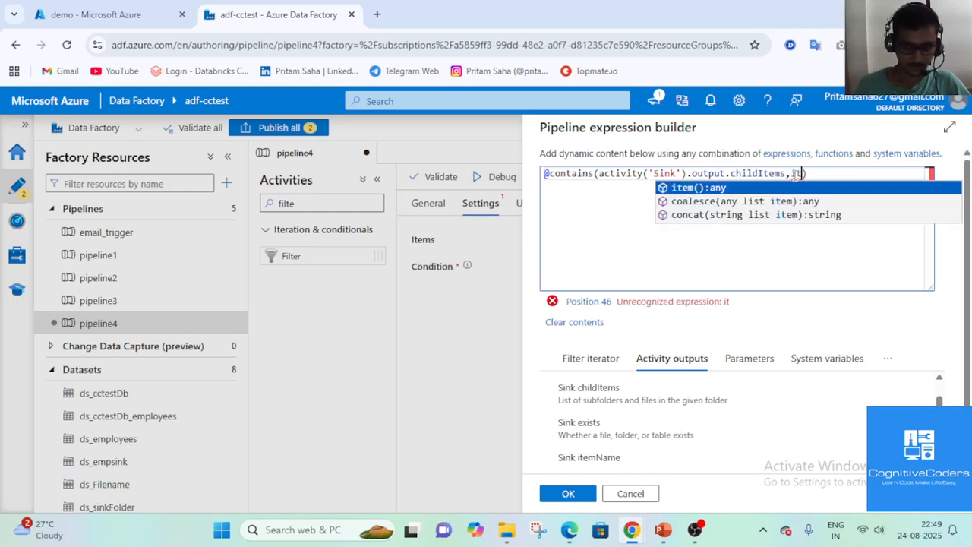
key(Return)
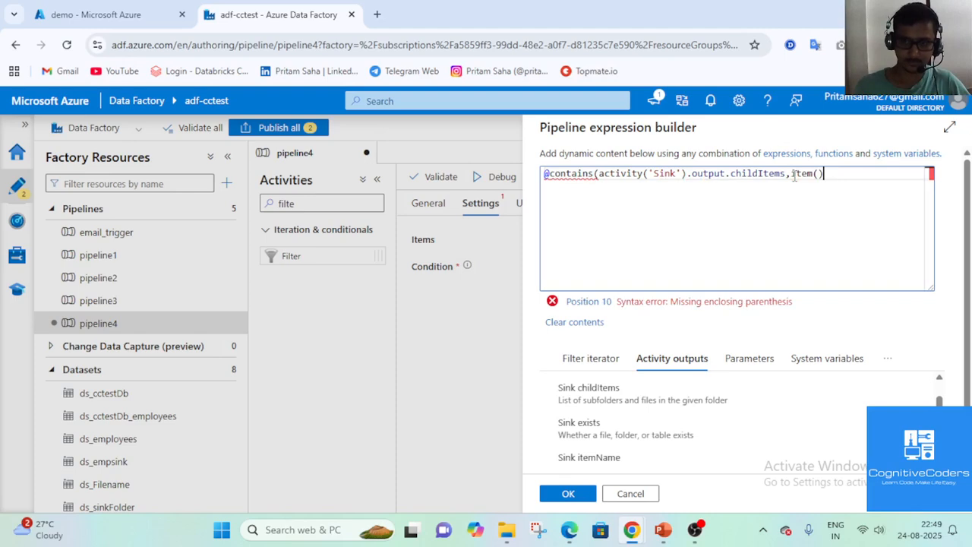
text())
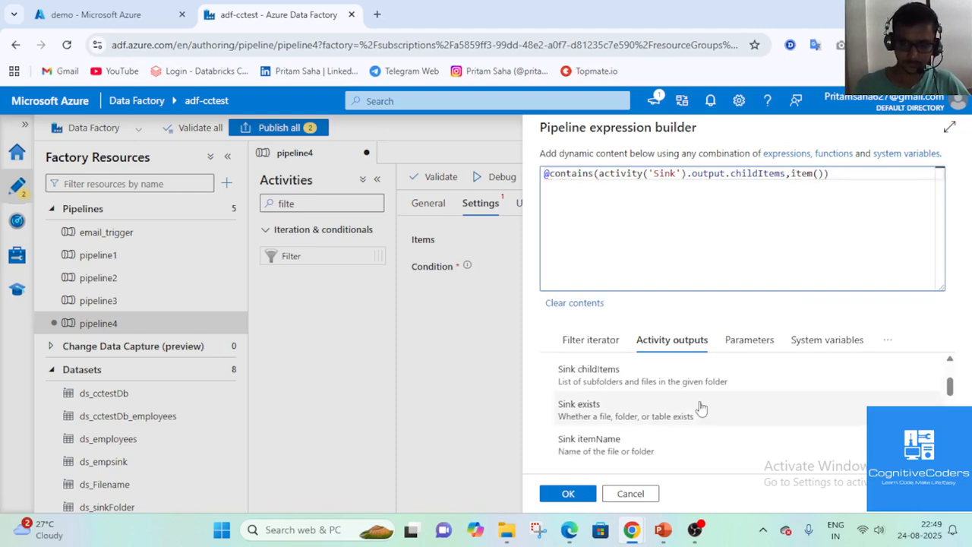
click(579, 497)
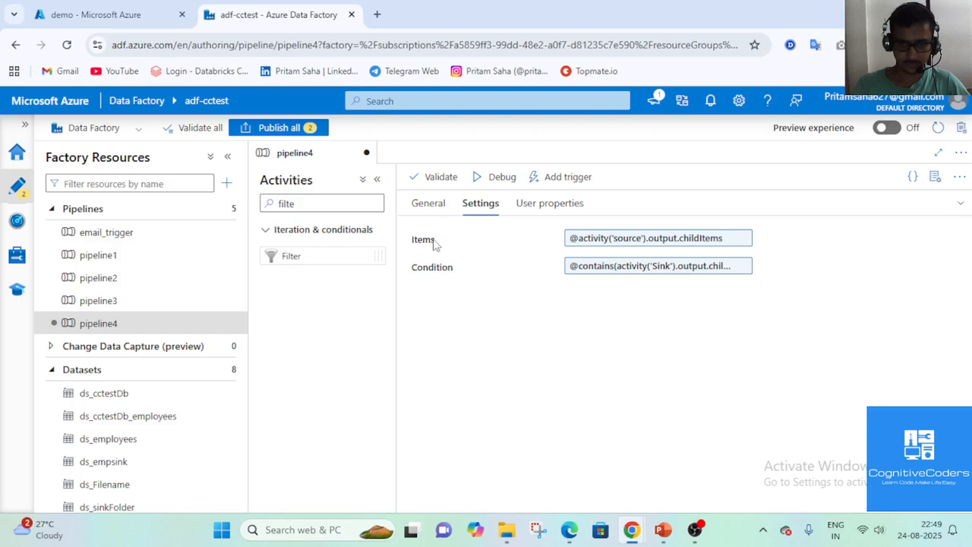
- Recheck the Filter activity's condition expression, debug pipeline4 and refresh the run status until the run finishes
click(659, 266)
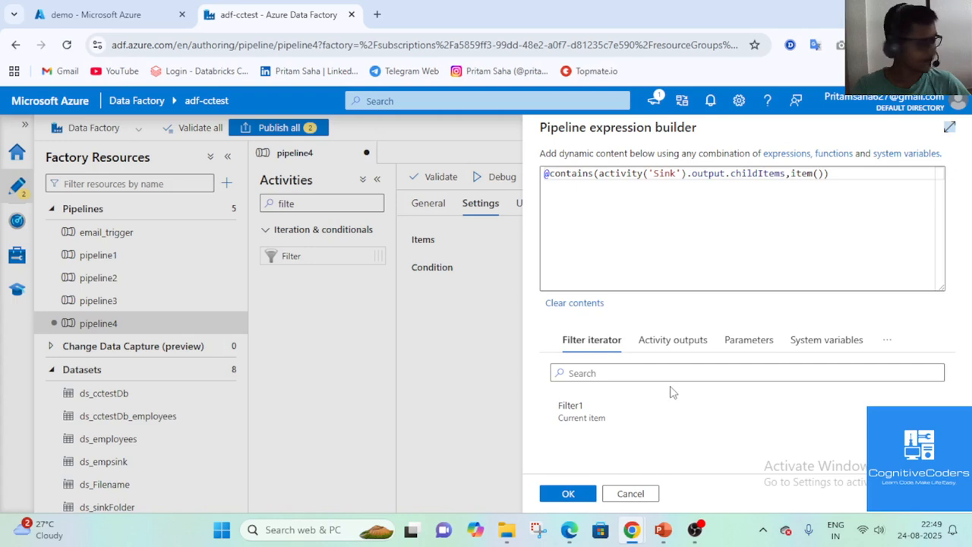
click(573, 494)
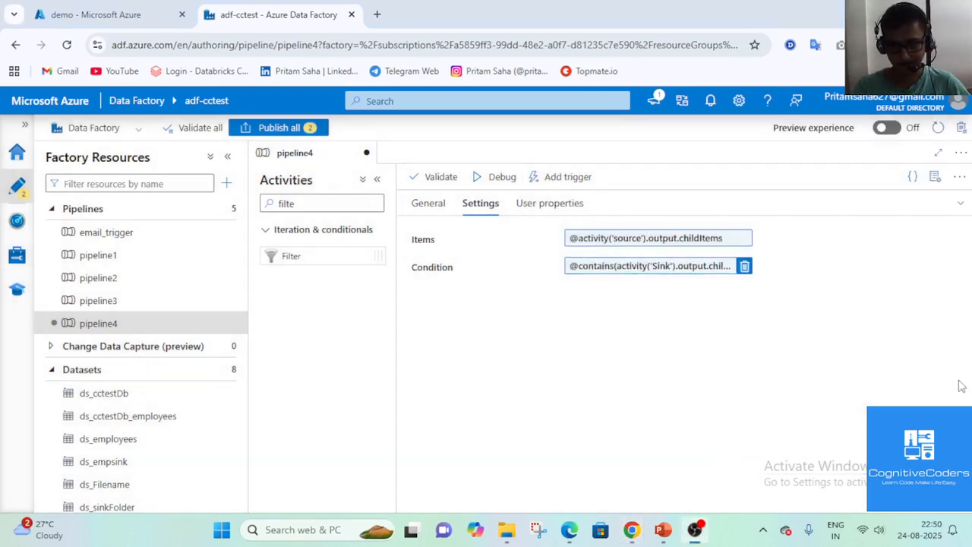
click(498, 185)
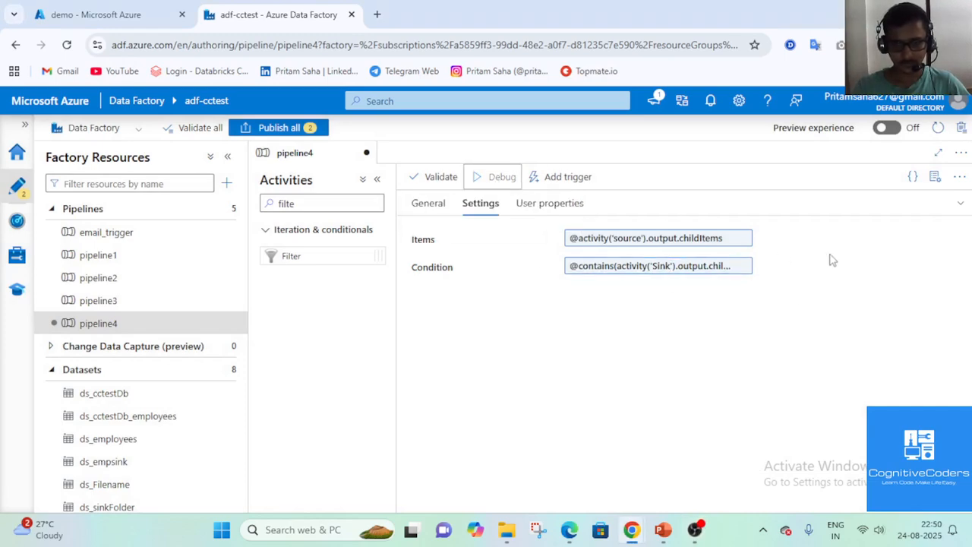
click(960, 203)
click(571, 289)
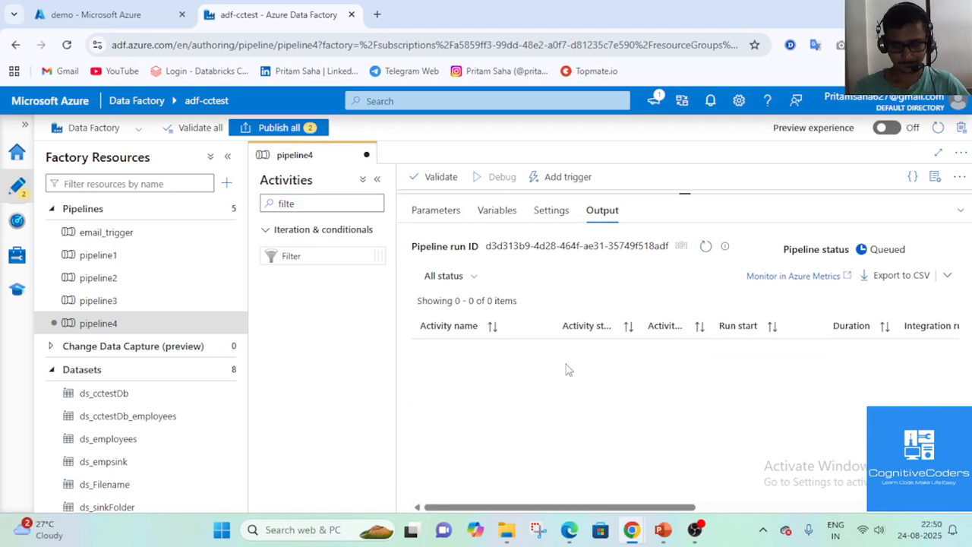
click(706, 248)
click(707, 247)
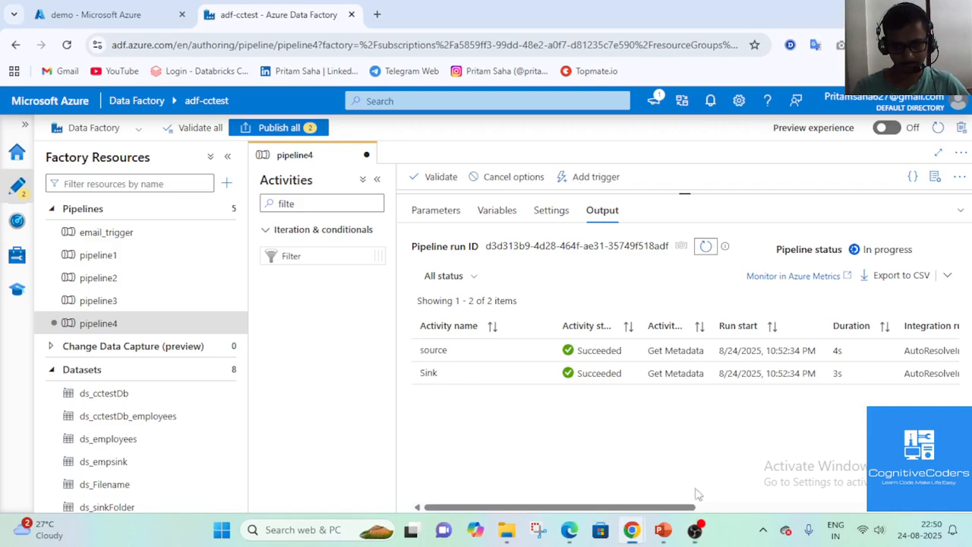
click(706, 254)
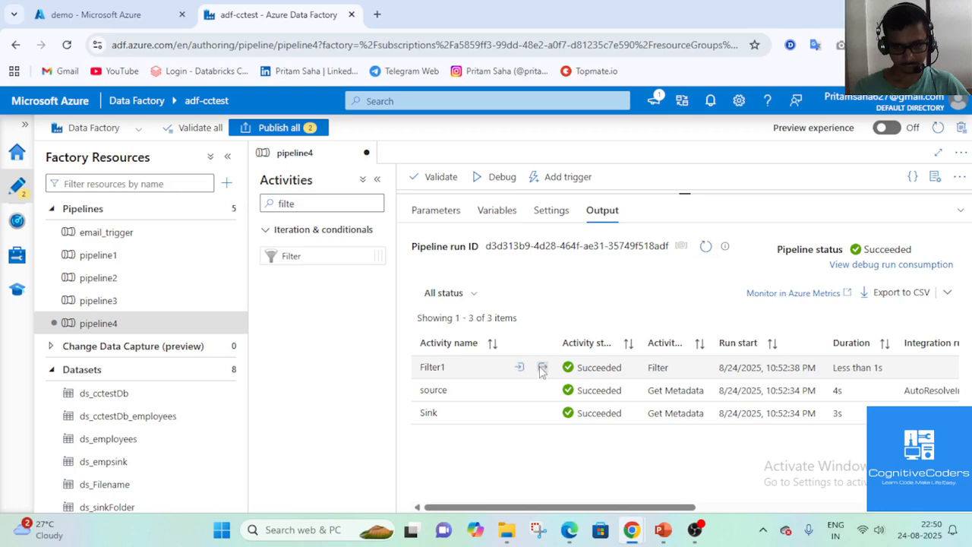
- Examine the output of the Filter1 activity run to see which file names the condition returned
click(543, 367)
scroll(529, 272, down, 1)
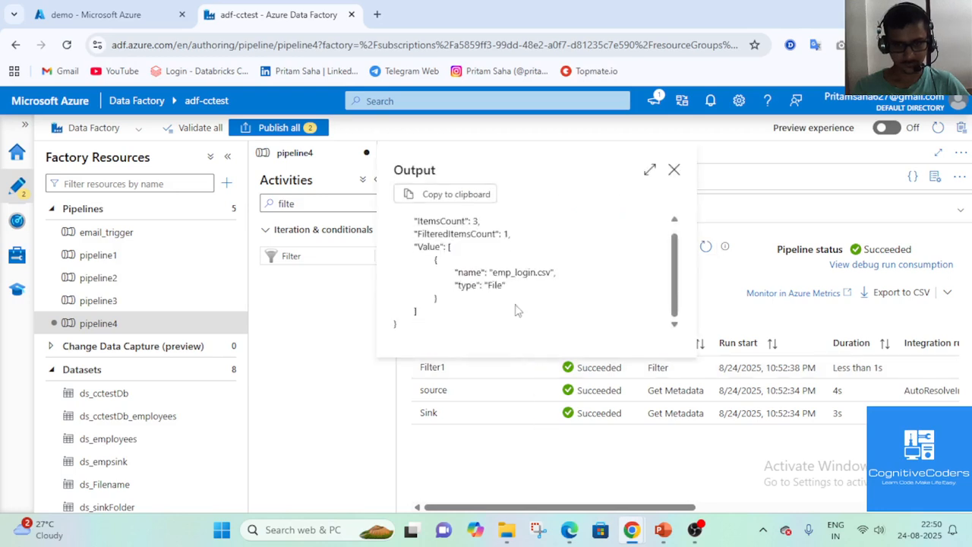
drag(556, 272, 496, 265)
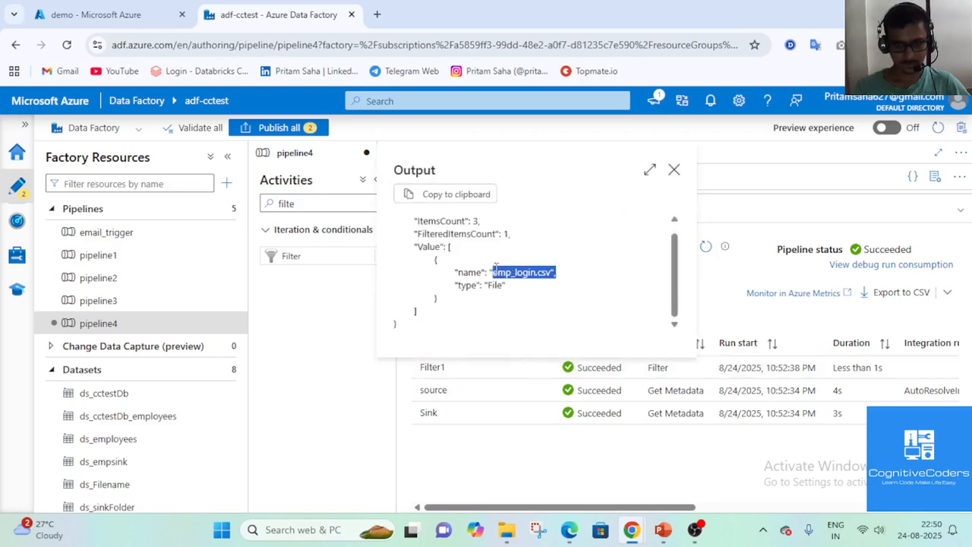
click(582, 304)
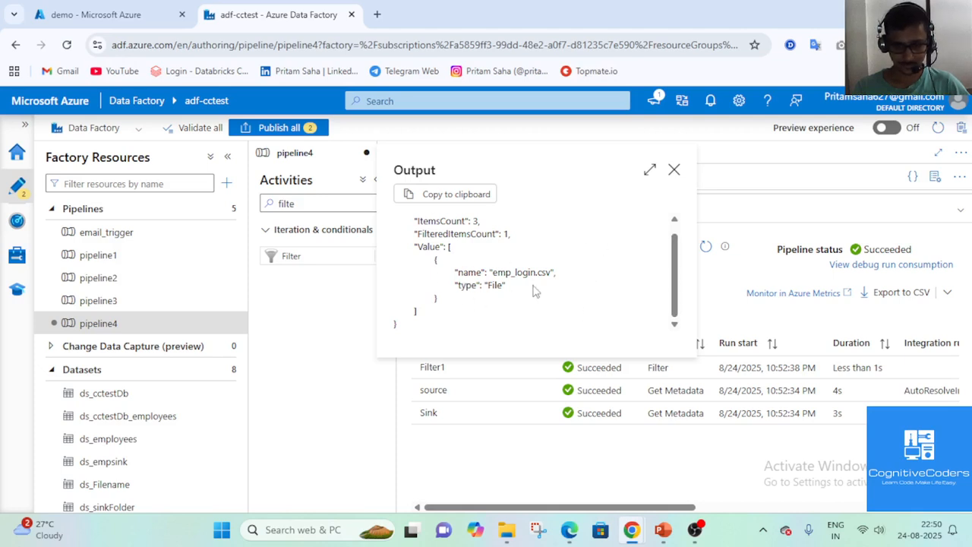
drag(557, 273, 448, 274)
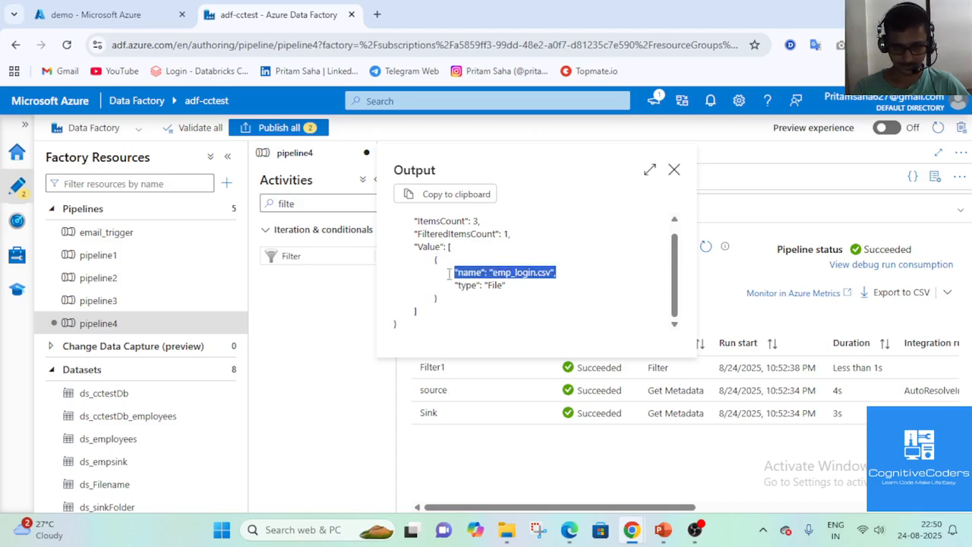
click(674, 169)
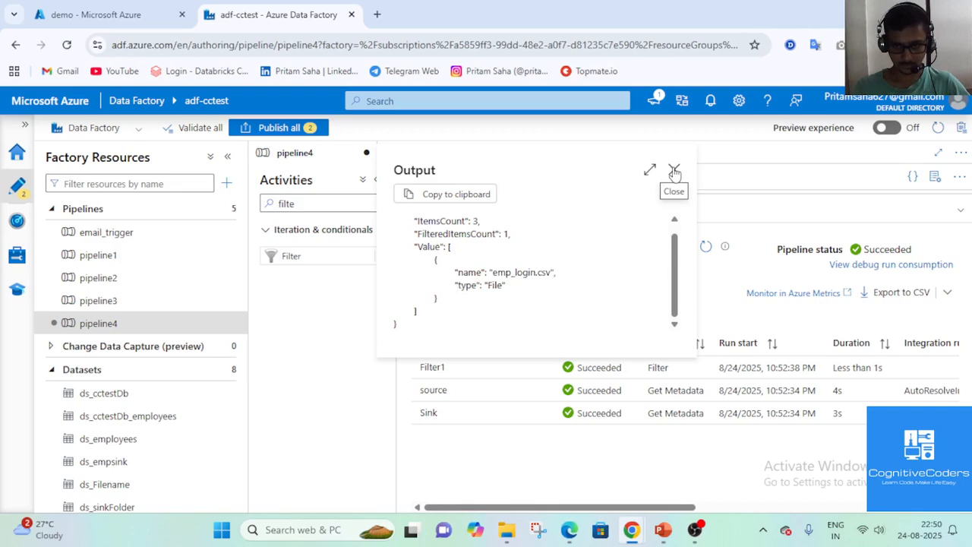
click(958, 211)
click(702, 272)
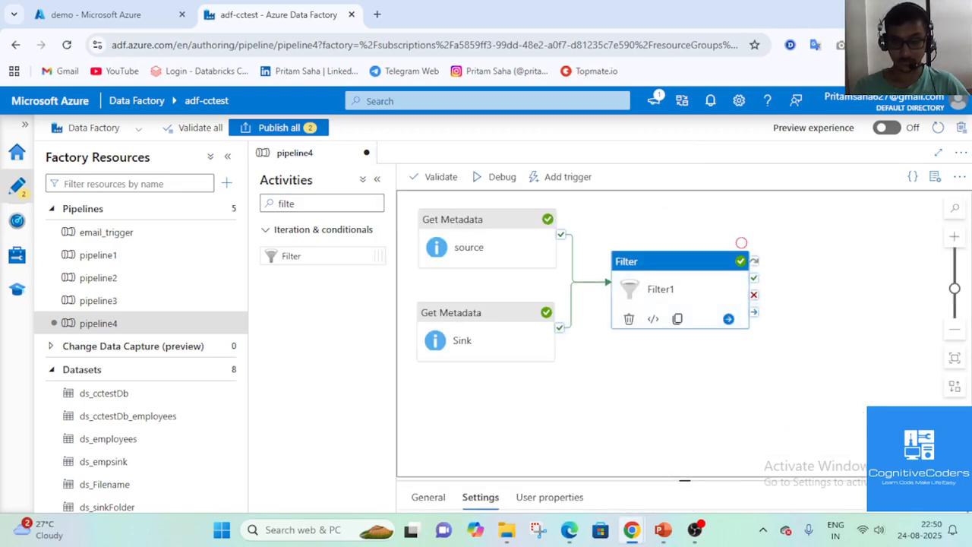
click(480, 497)
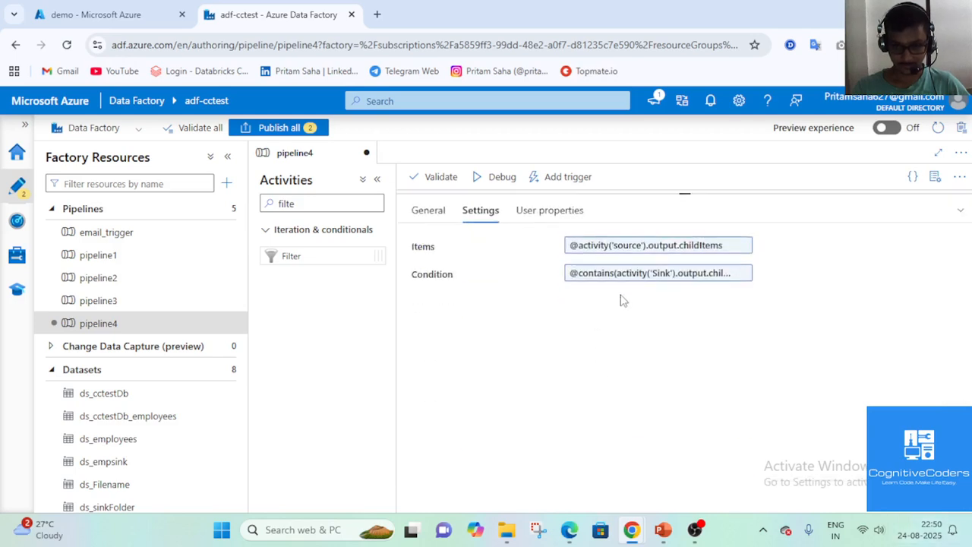
click(628, 274)
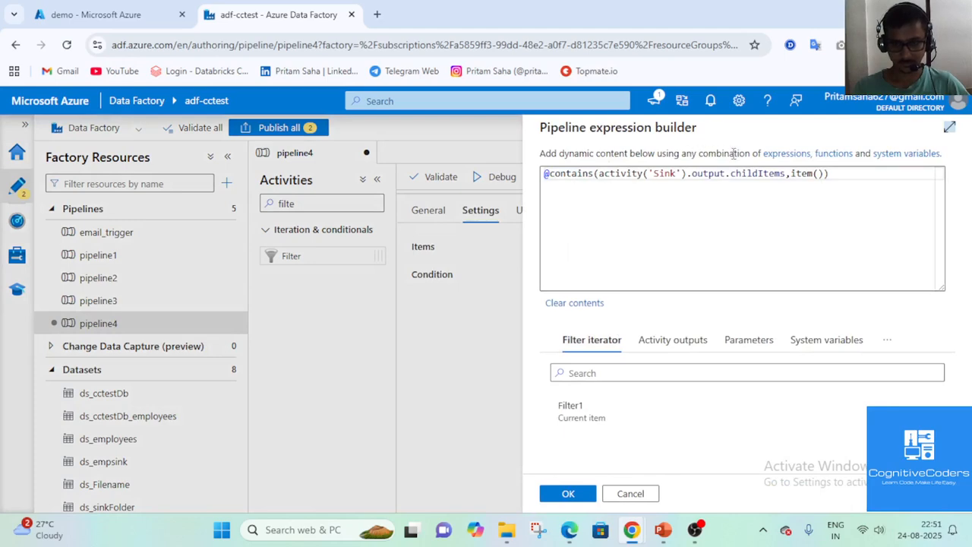
drag(824, 173, 594, 173)
click(636, 199)
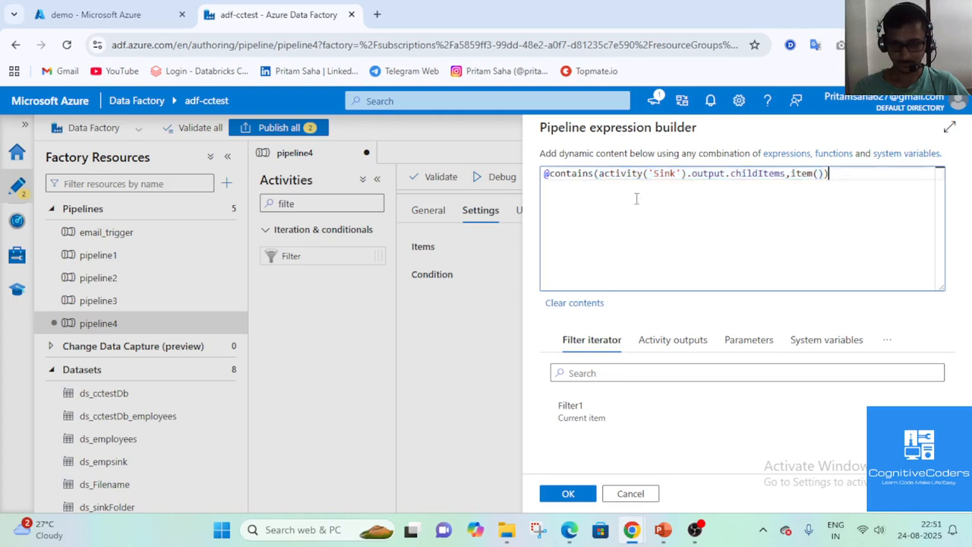
click(547, 175)
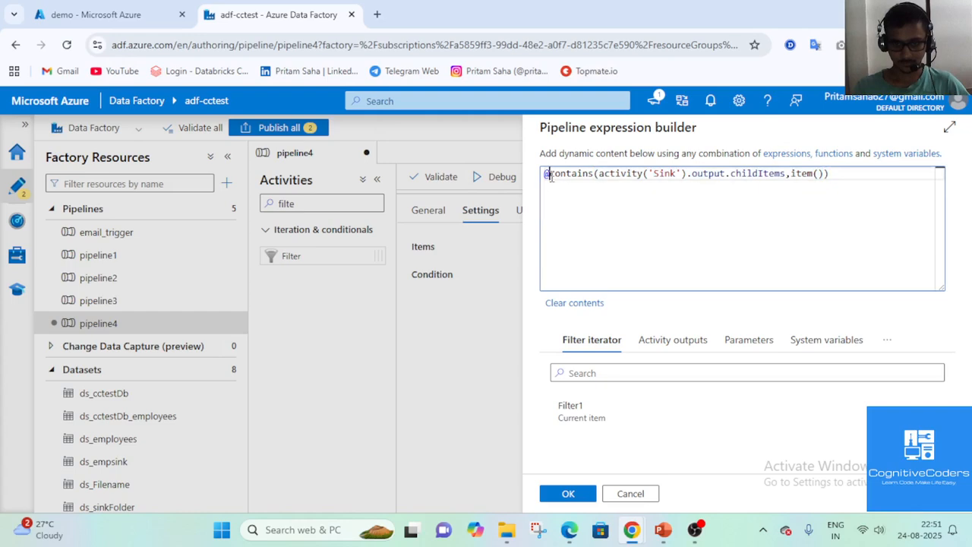
drag(546, 174, 831, 175)
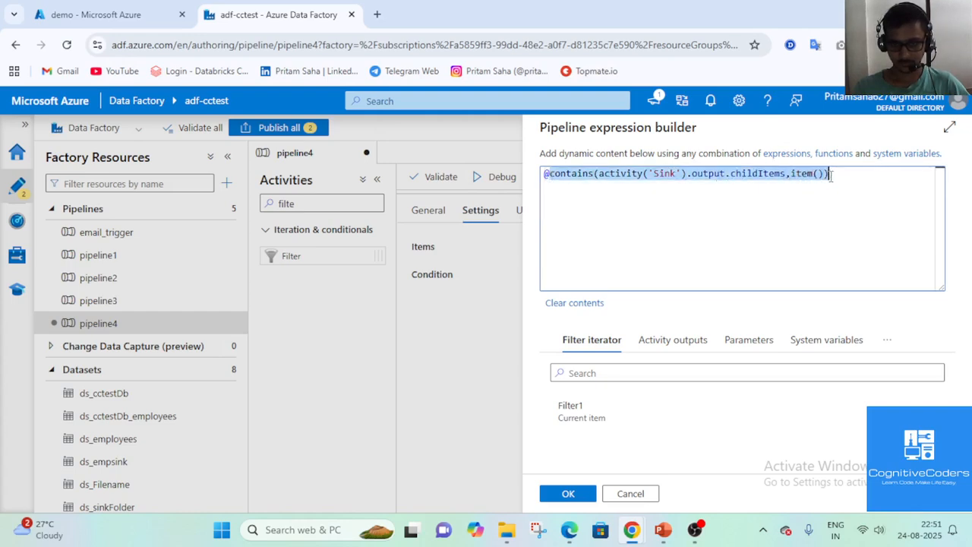
text(()
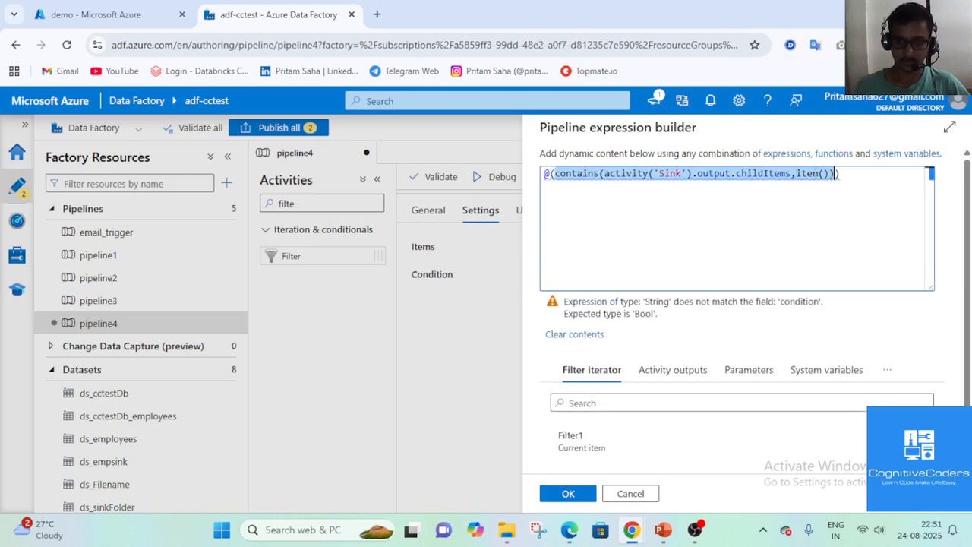
click(551, 173)
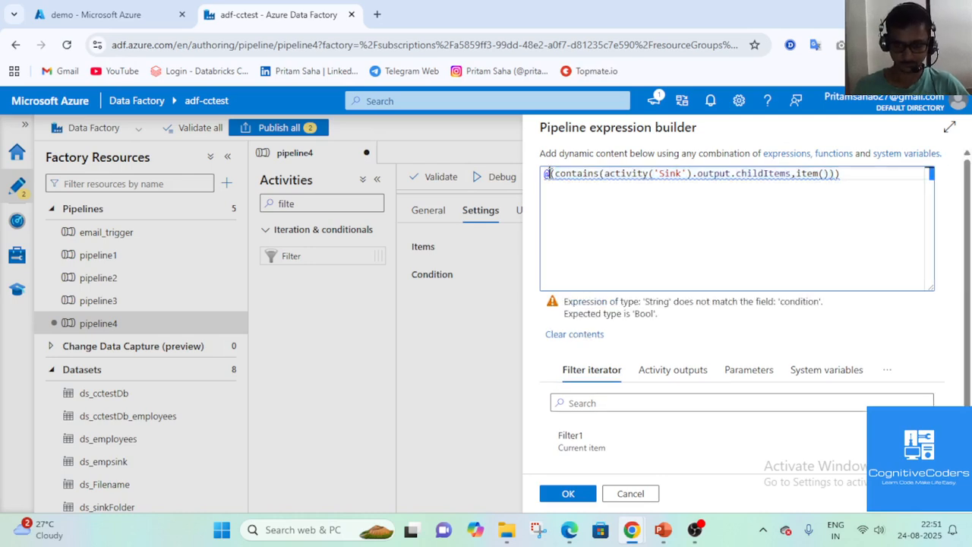
text(not)
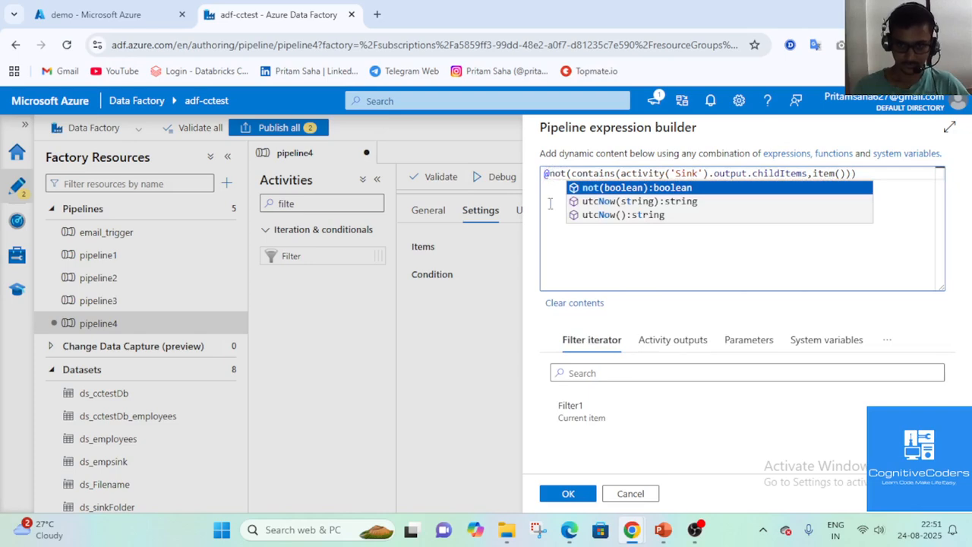
click(548, 228)
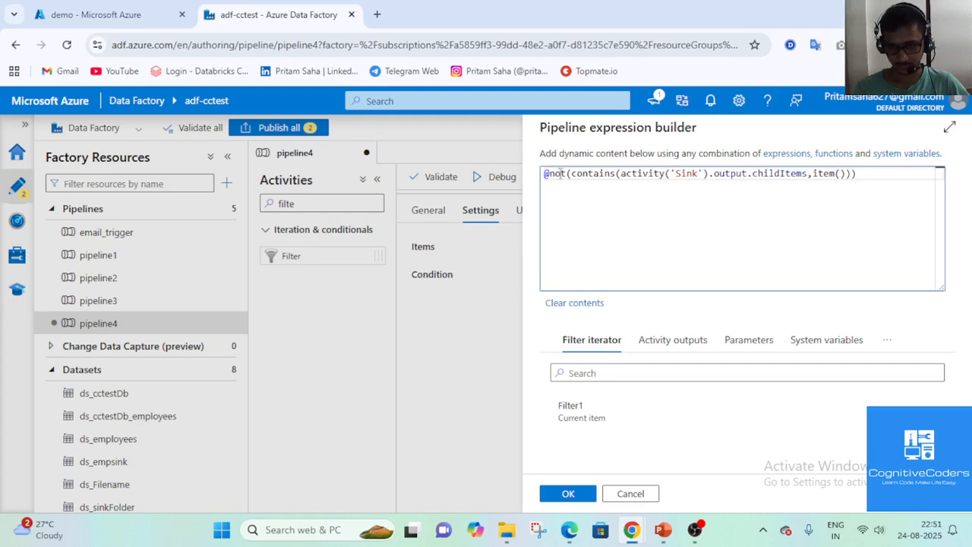
drag(571, 173, 849, 167)
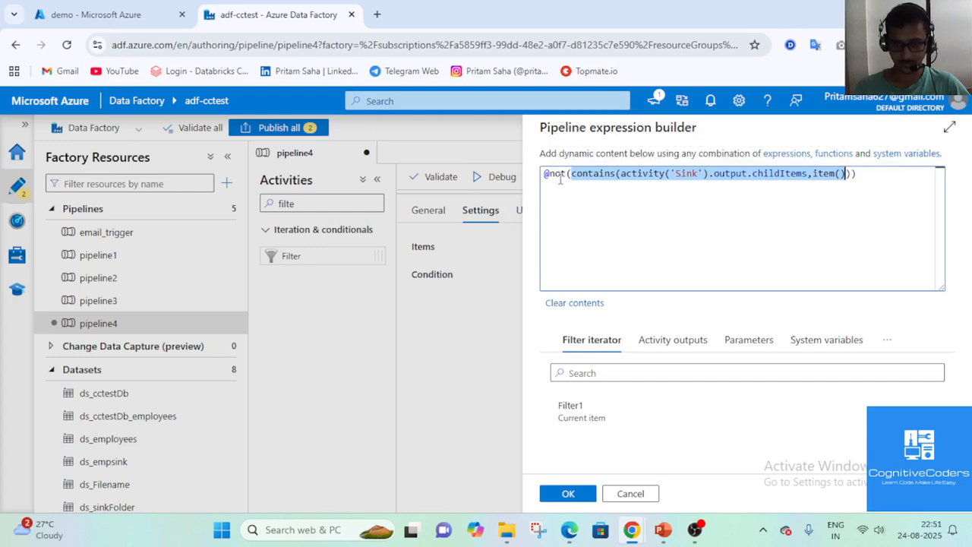
click(573, 493)
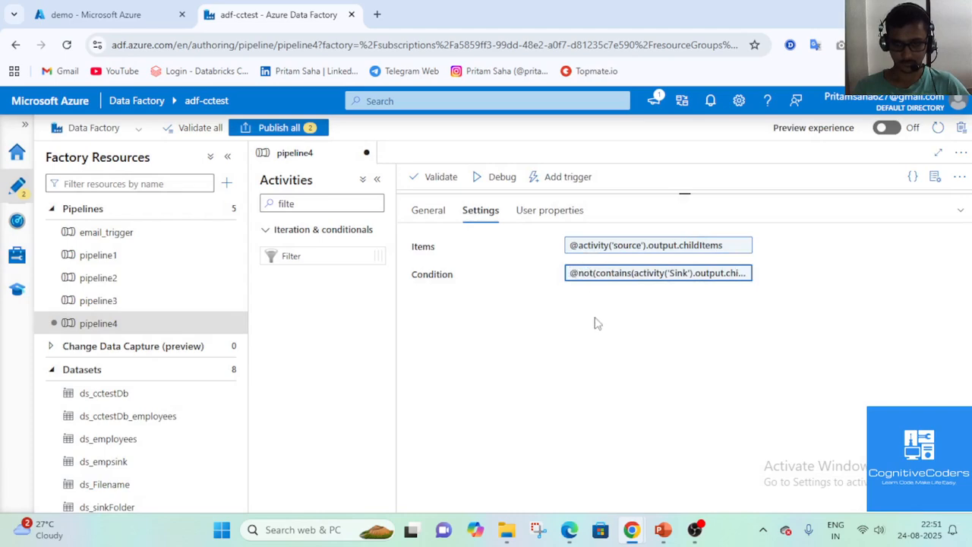
- Debug pipeline4 again with the negated condition and refresh the run status until all activities finish
click(494, 176)
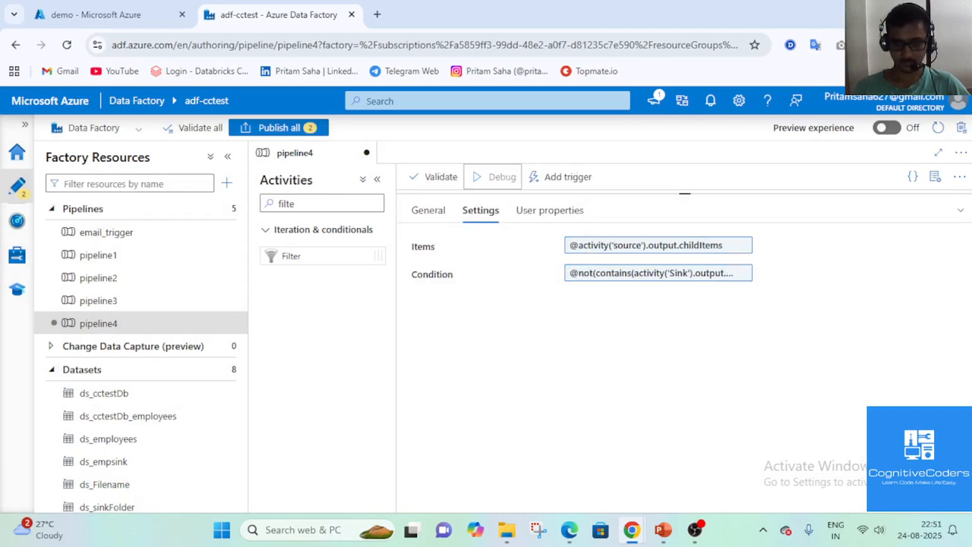
click(963, 210)
click(685, 403)
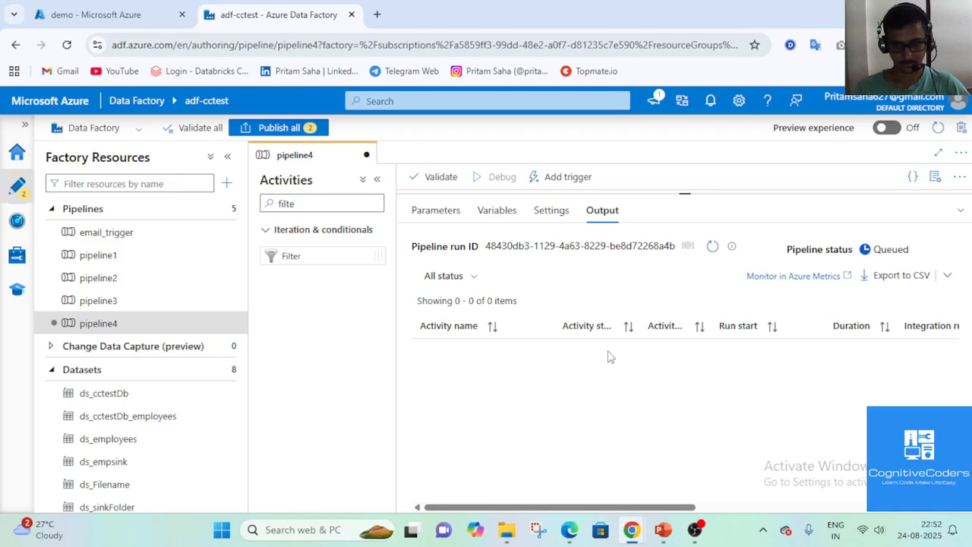
click(713, 246)
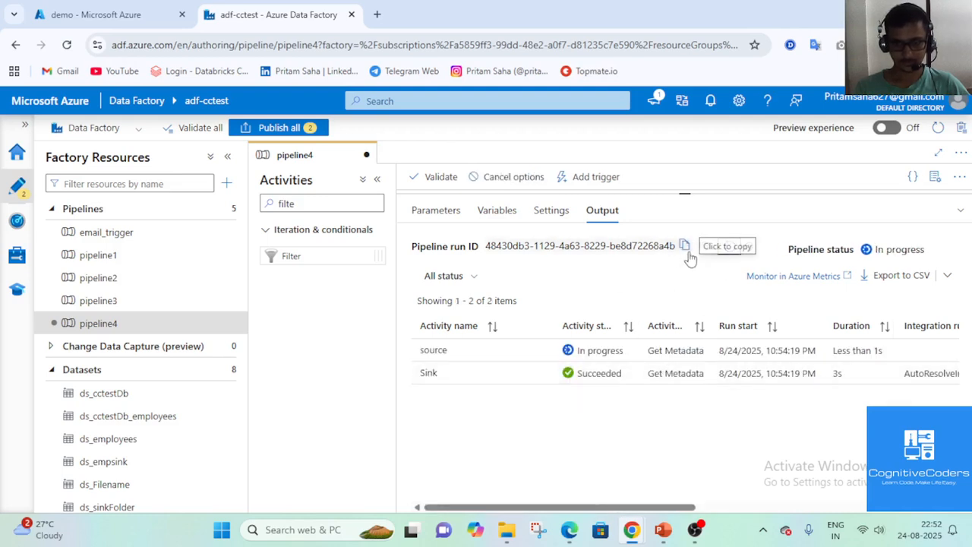
click(711, 249)
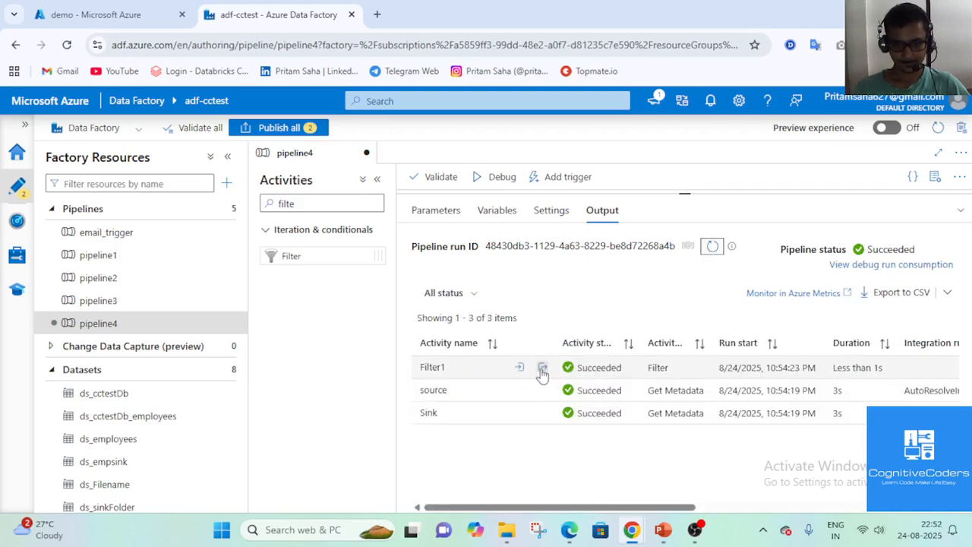
- Examine Filter1's output file list and compare it with the files in the demo container's sink folder in the Azure portal
click(542, 367)
scroll(554, 325, down, 1)
scroll(554, 325, down, 2)
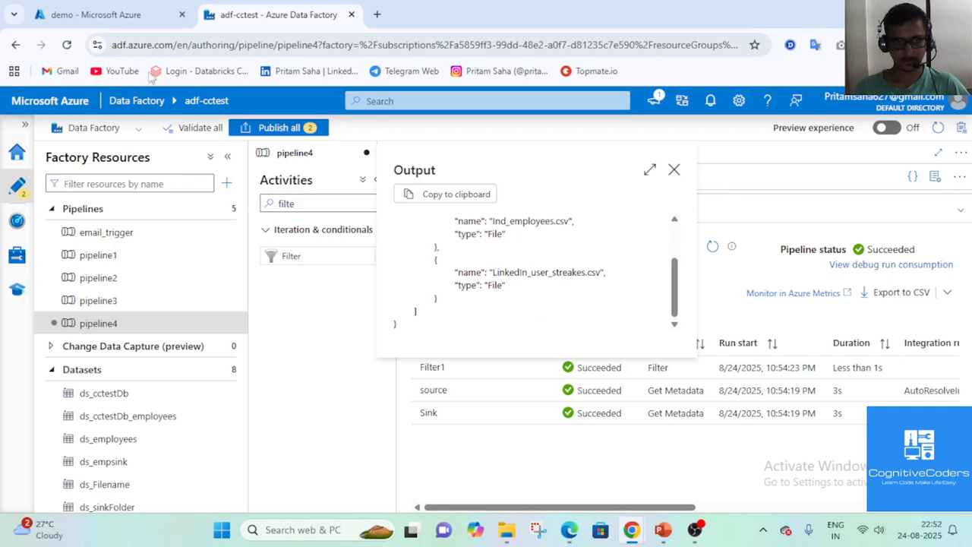
click(114, 15)
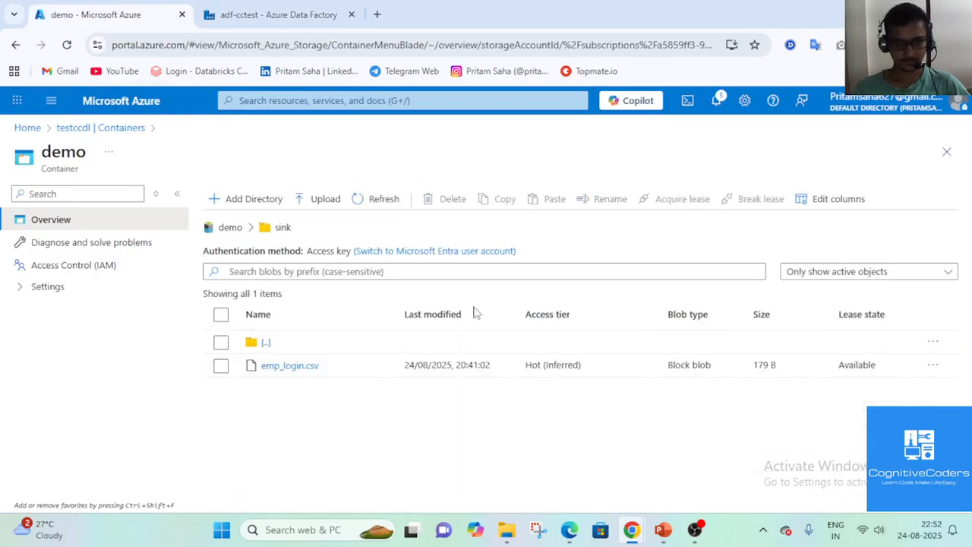
click(274, 14)
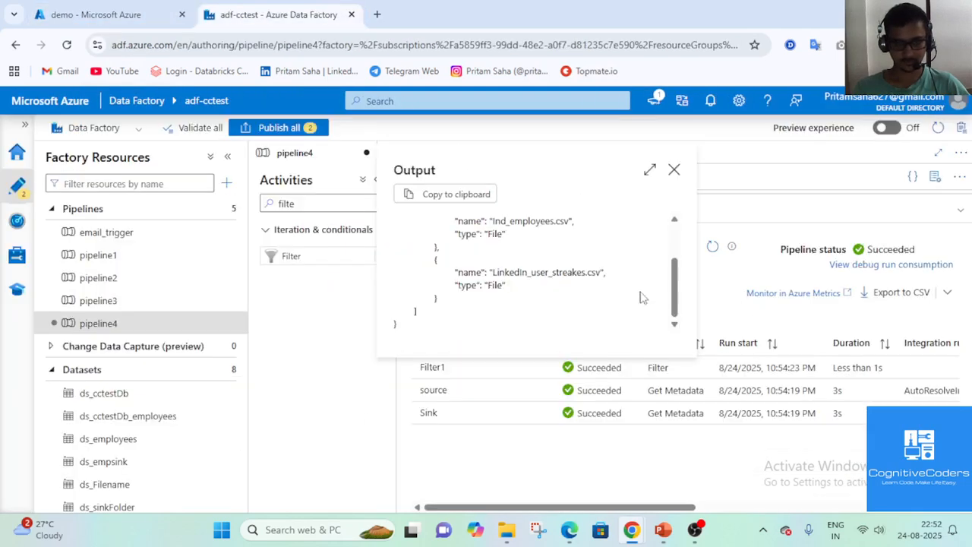
click(674, 169)
- Add a ForEach activity after Filter1, connect Filter1's success output to it, and show the ForEach properties
click(960, 209)
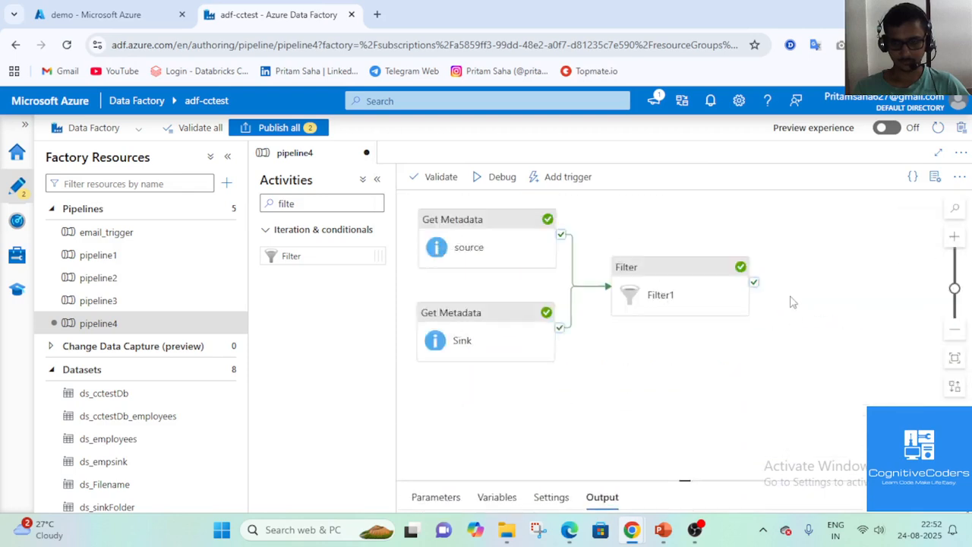
click(330, 199)
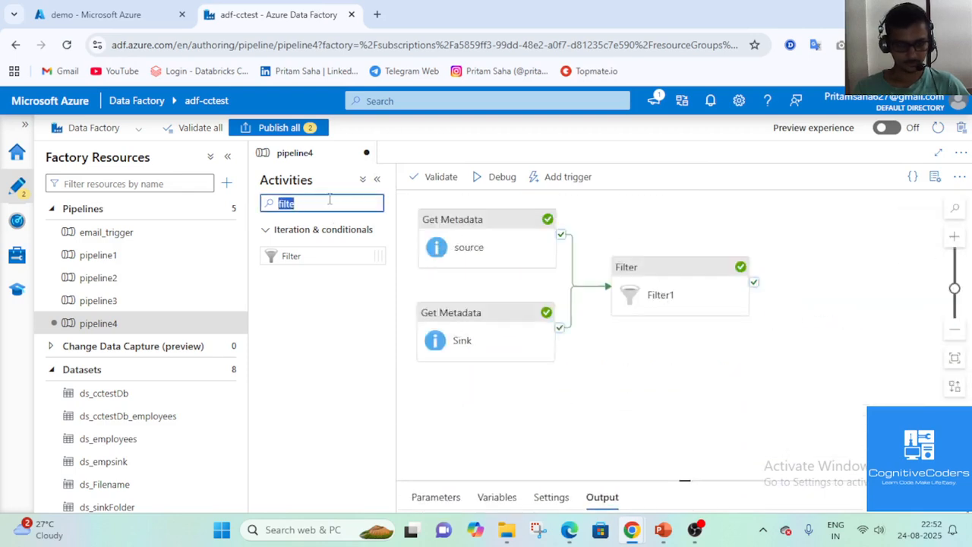
text(for)
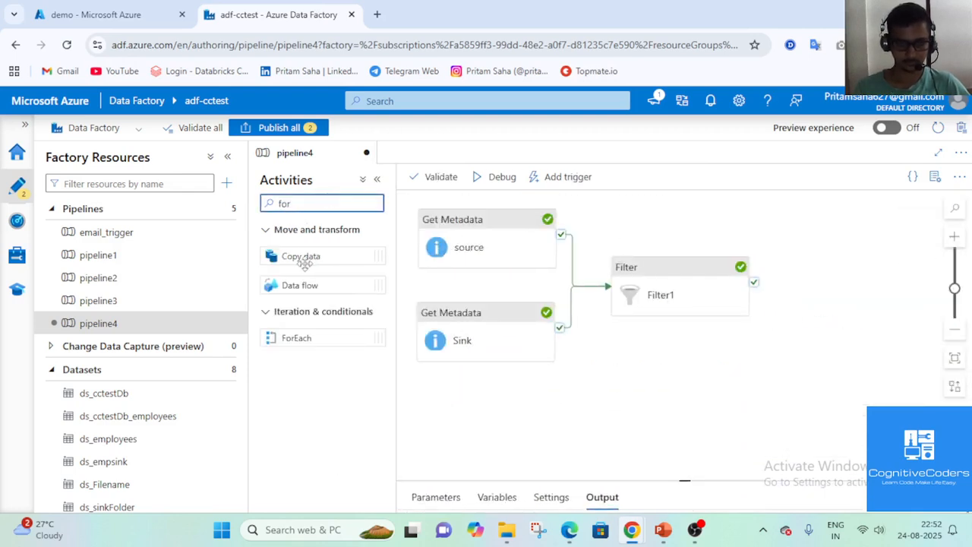
drag(315, 330, 831, 262)
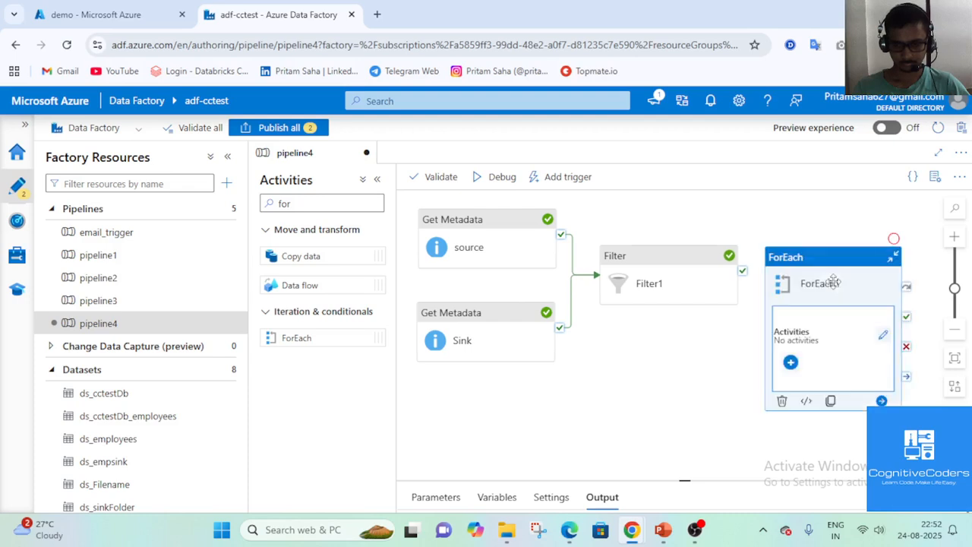
drag(742, 274, 826, 287)
click(600, 479)
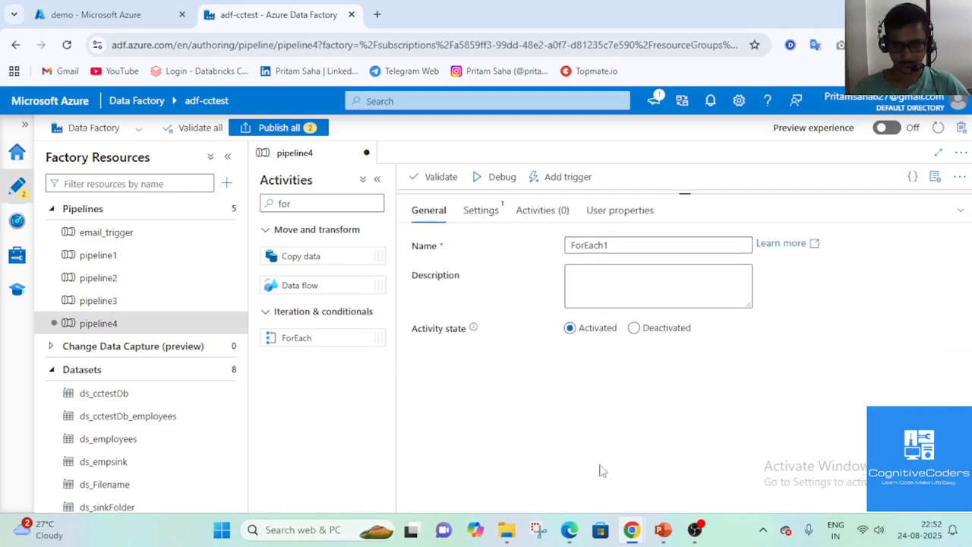
click(477, 210)
click(630, 269)
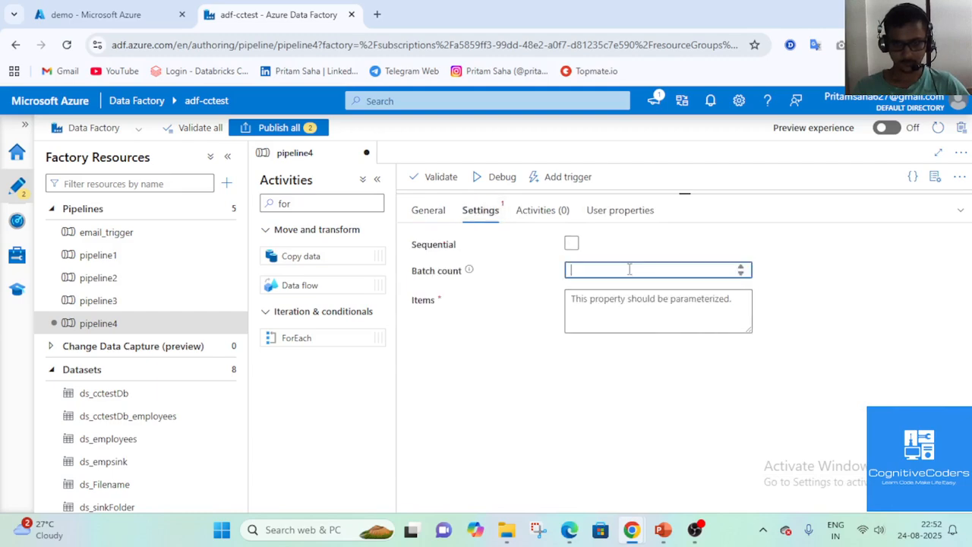
click(570, 243)
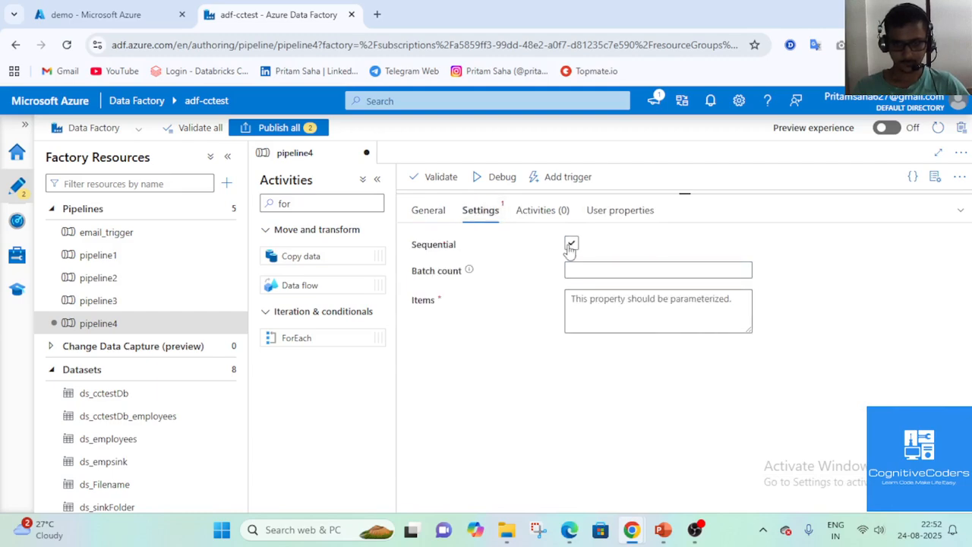
click(629, 289)
click(617, 317)
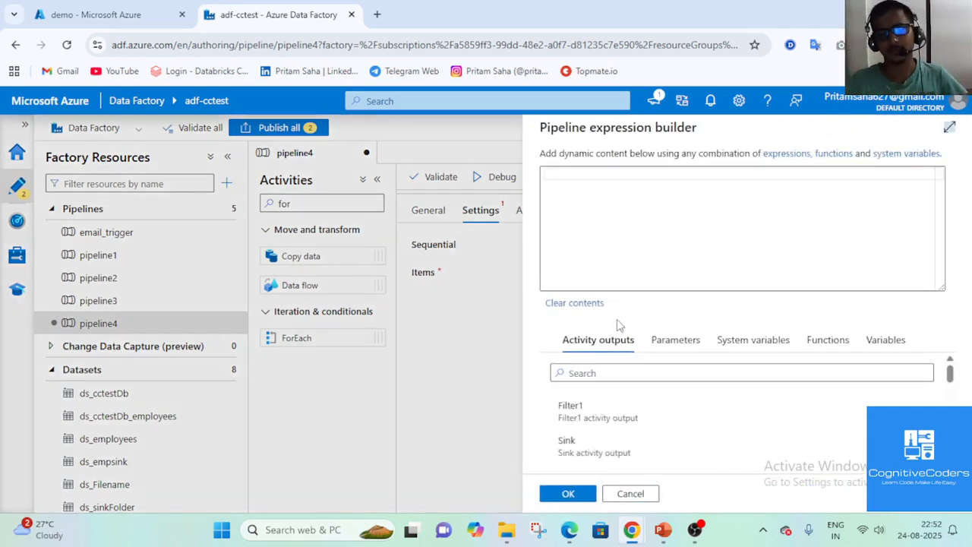
click(614, 426)
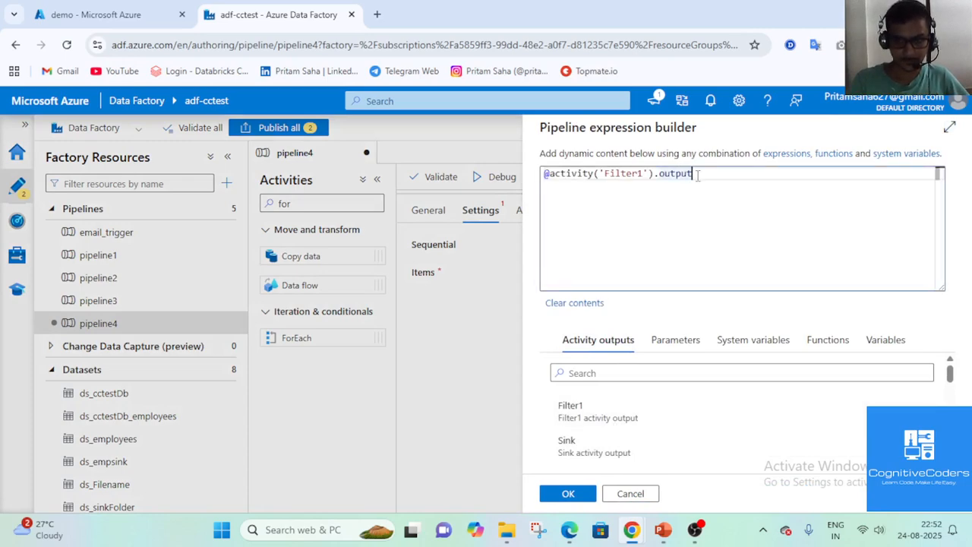
text(.value)
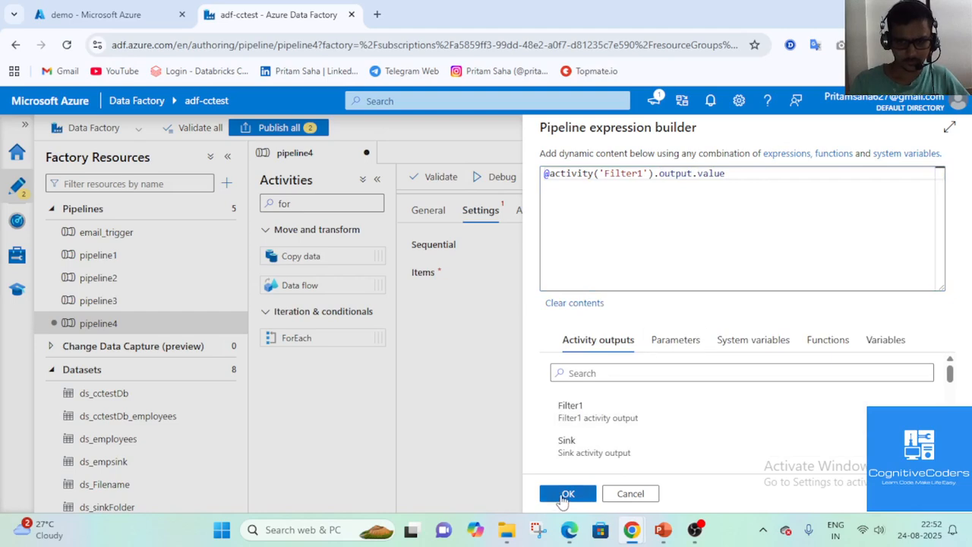
click(568, 495)
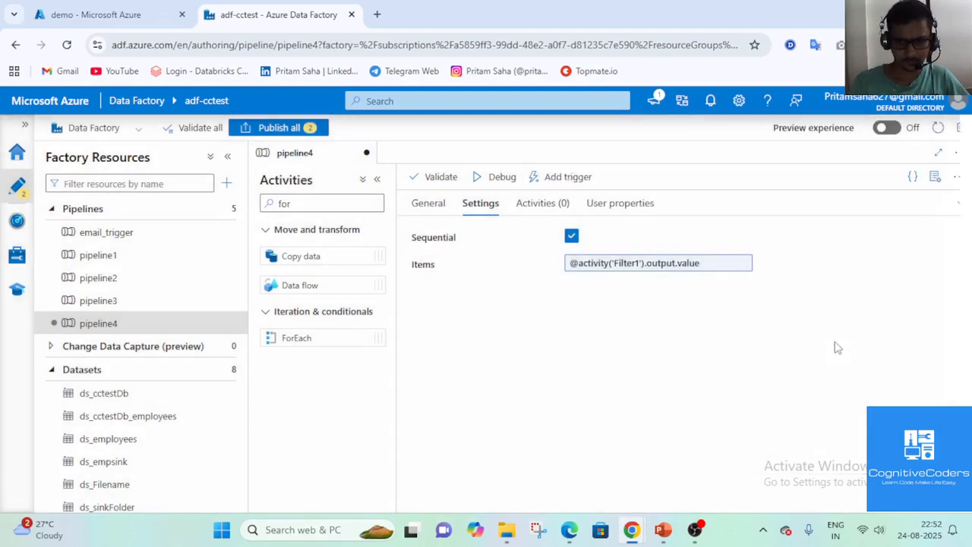
click(960, 204)
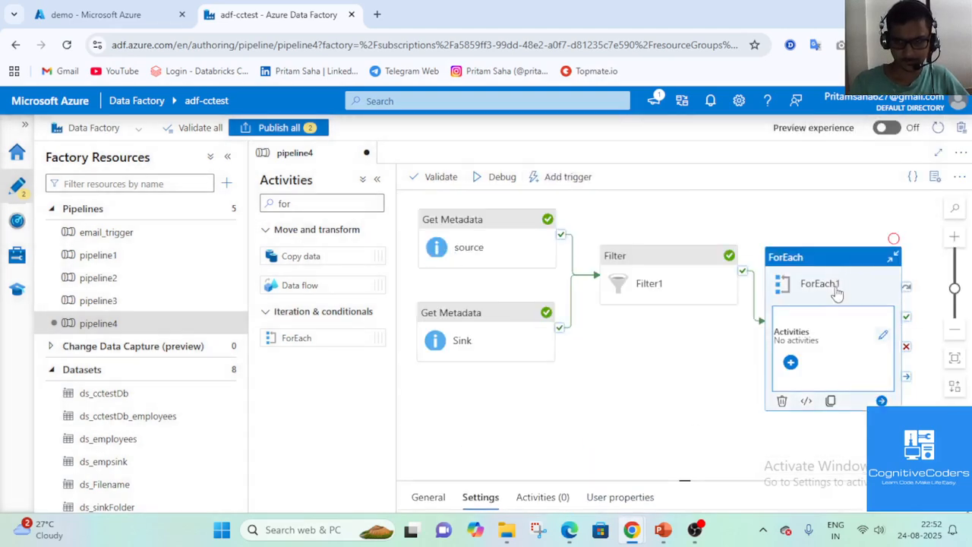
- Open ForEach1's inner activities for editing and add a Copy data activity there
click(882, 337)
click(350, 201)
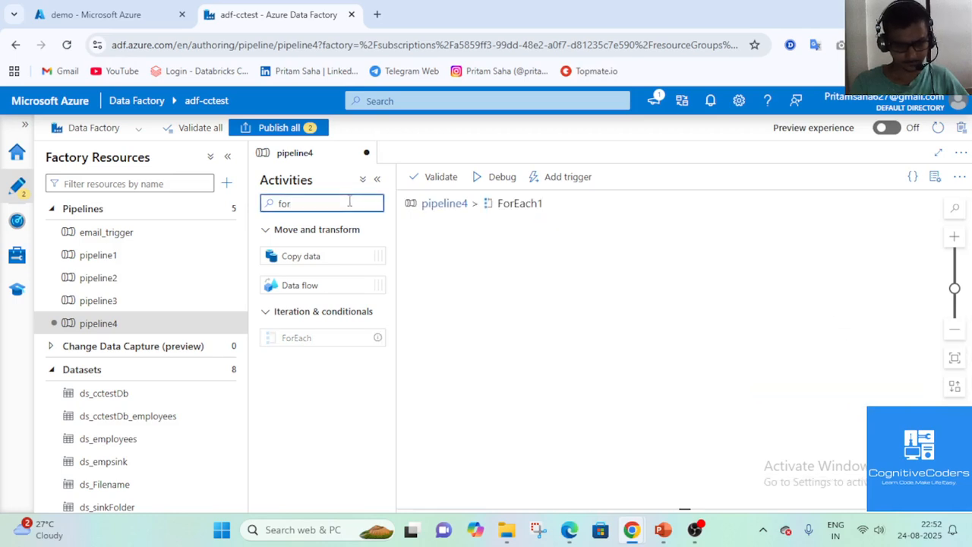
key(BackSpace)
key(BackSpace)
key(BackSpace)
text(copy)
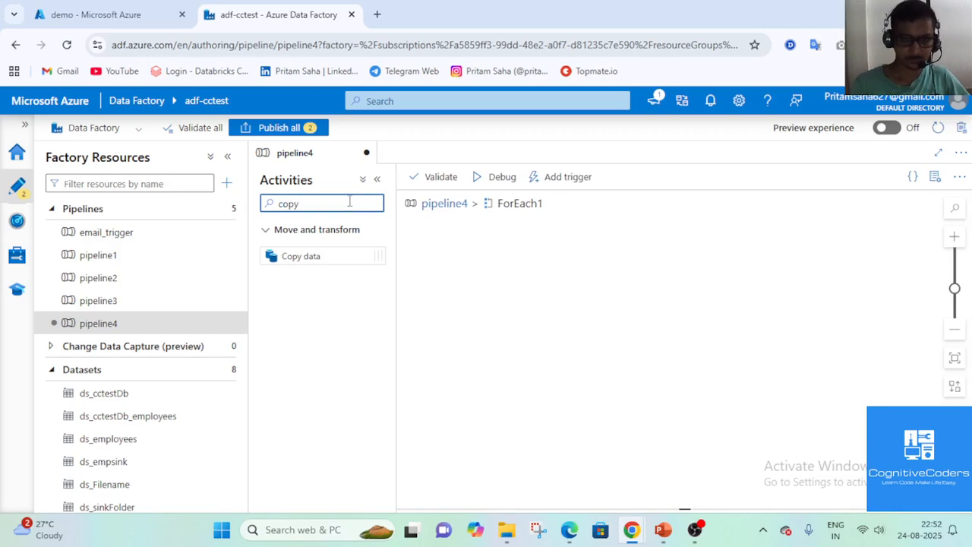
drag(319, 255, 541, 262)
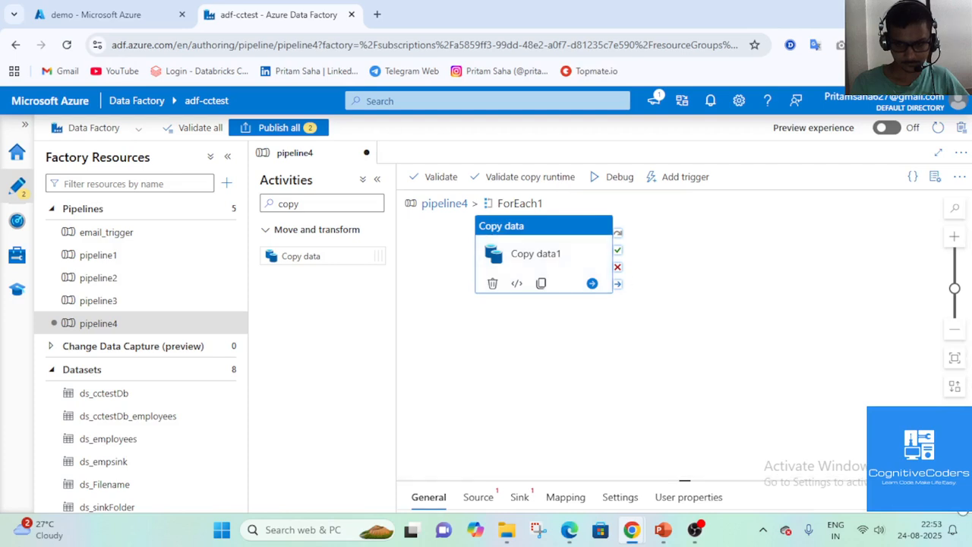
- Choose ds_Filename as the source dataset of the Copy data activity inside ForEach1
drag(684, 480, 685, 192)
click(465, 219)
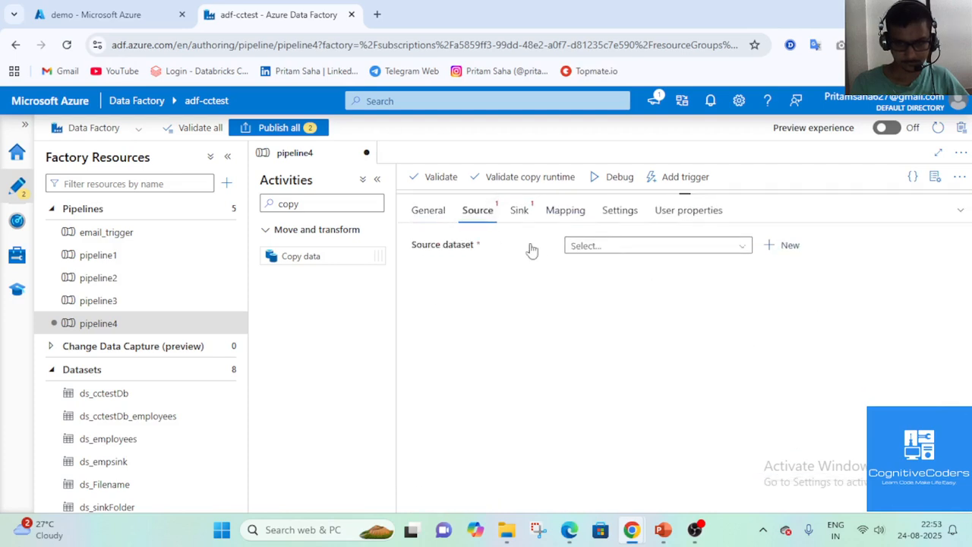
click(608, 245)
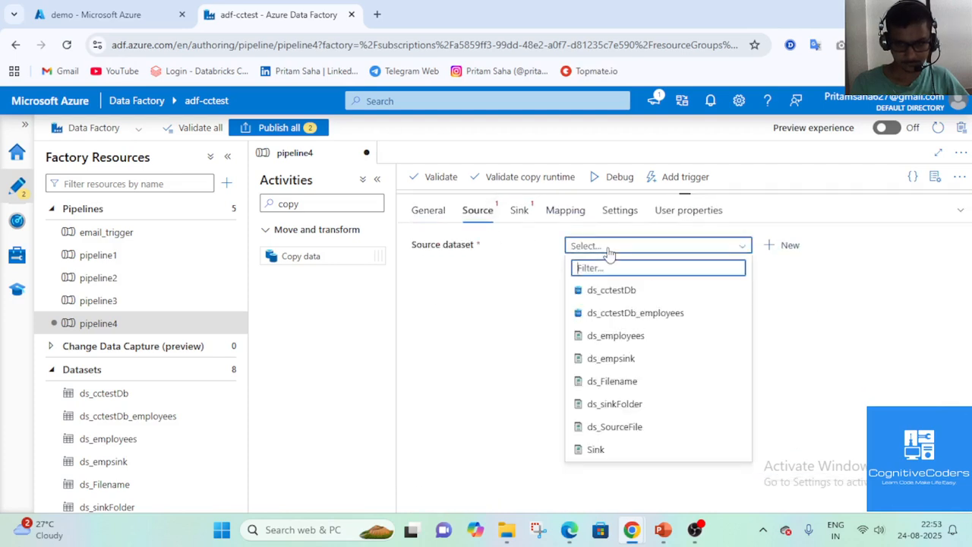
click(640, 382)
click(708, 345)
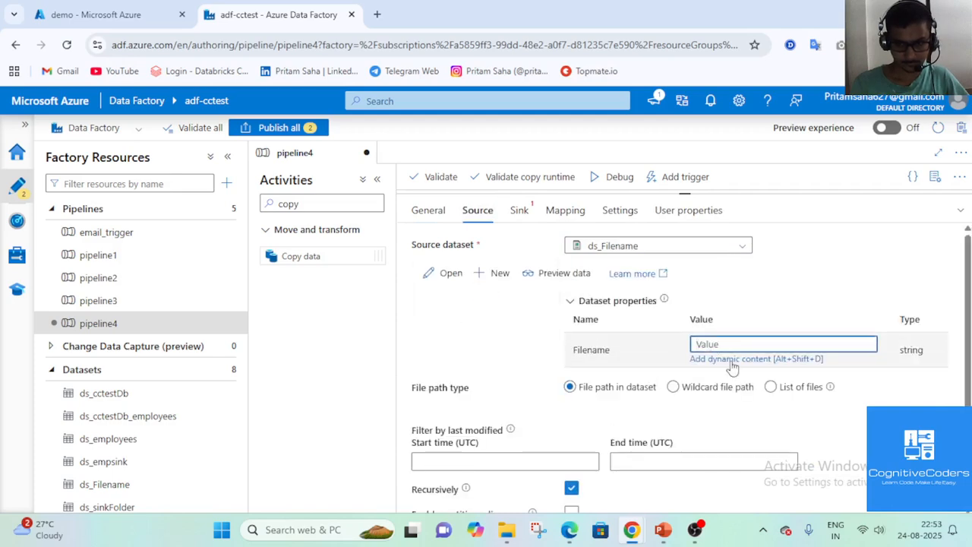
click(733, 358)
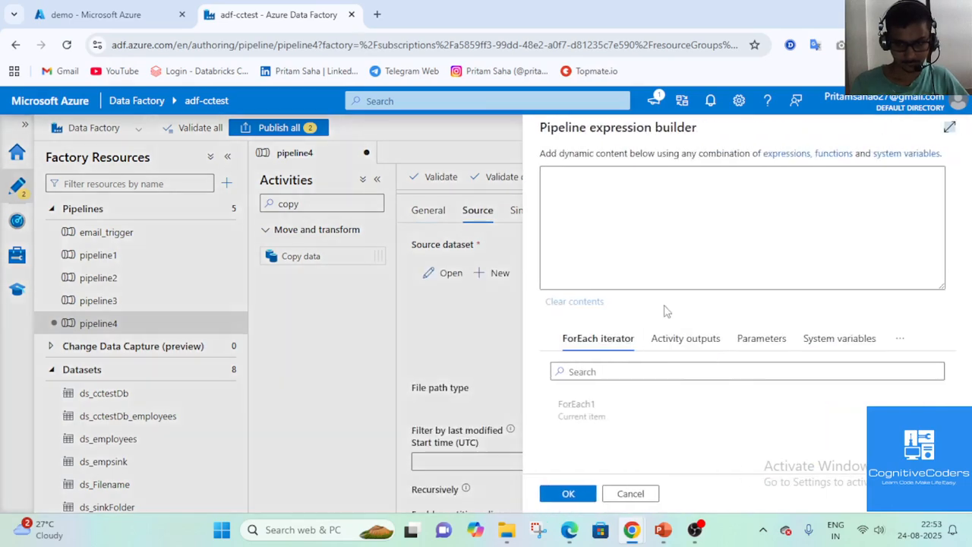
click(608, 419)
click(605, 176)
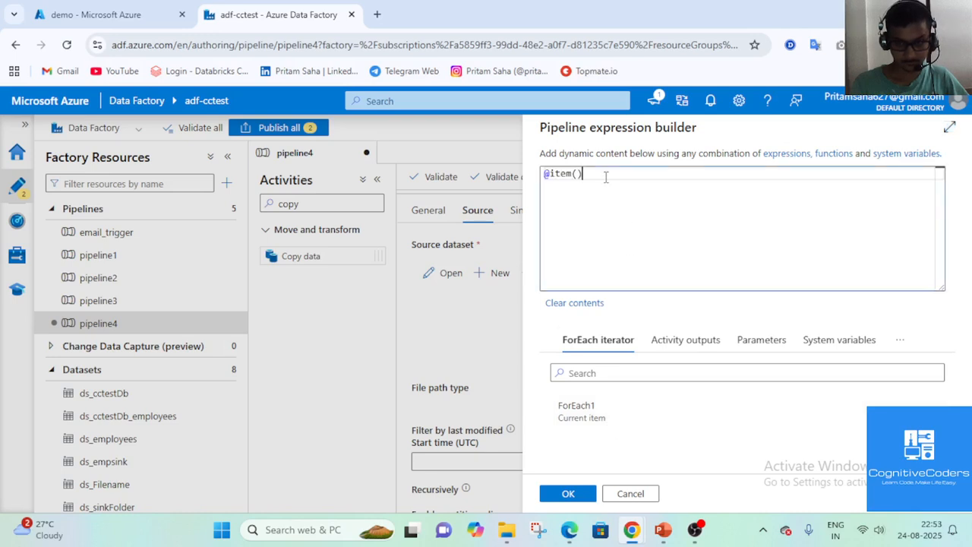
text(n)
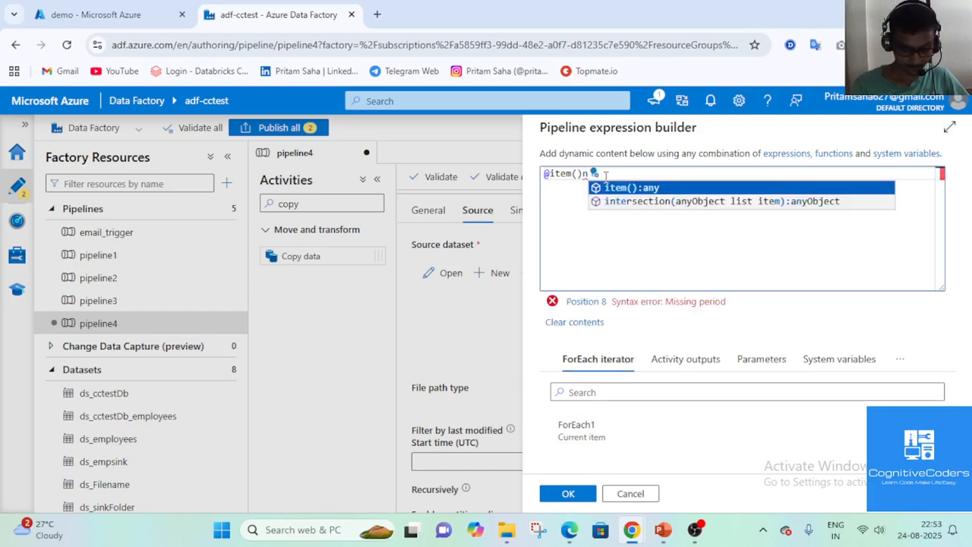
text(na)
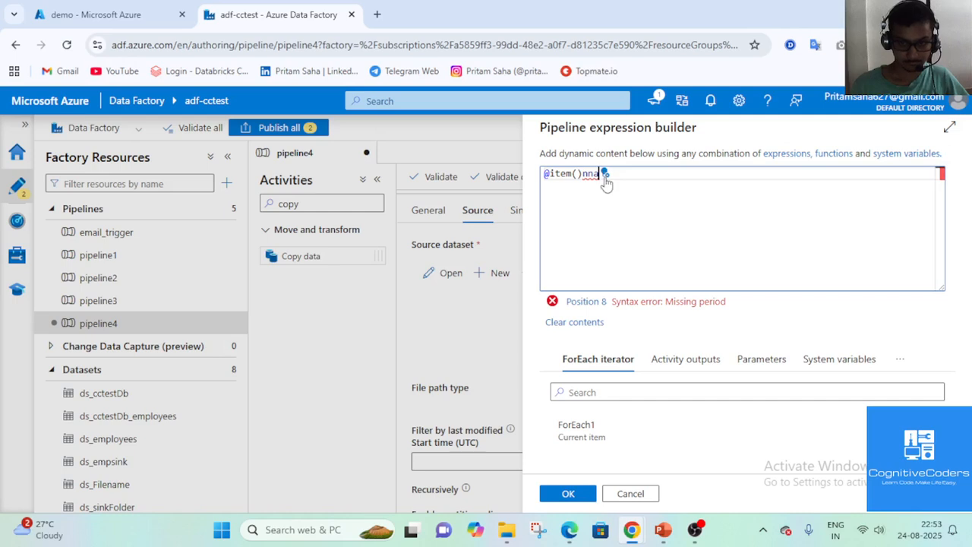
key(BackSpace)
key(BackSpace)
key(BackSpace)
text(.na)
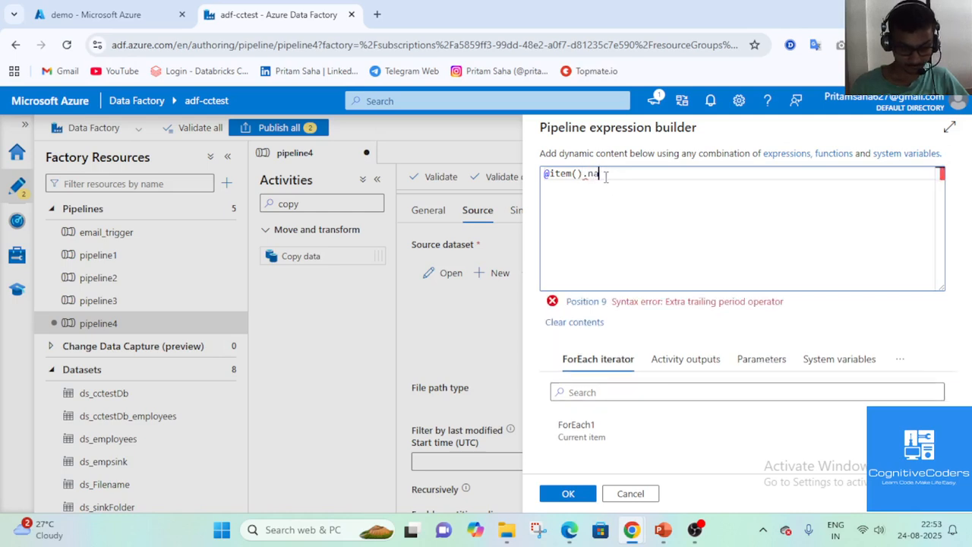
text(me)
click(569, 494)
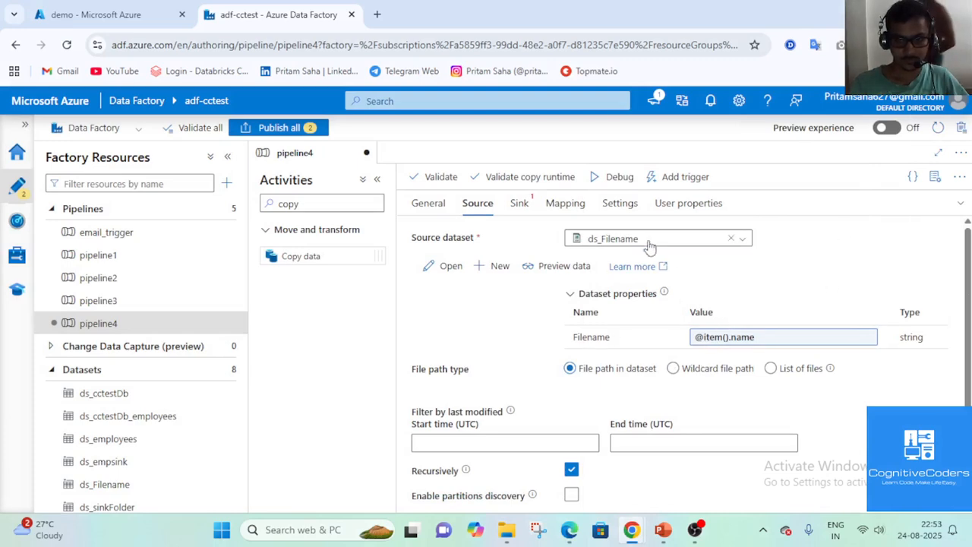
- Review the Copy data activity's source settings, checking the chosen dataset and the Filename property expression
click(959, 203)
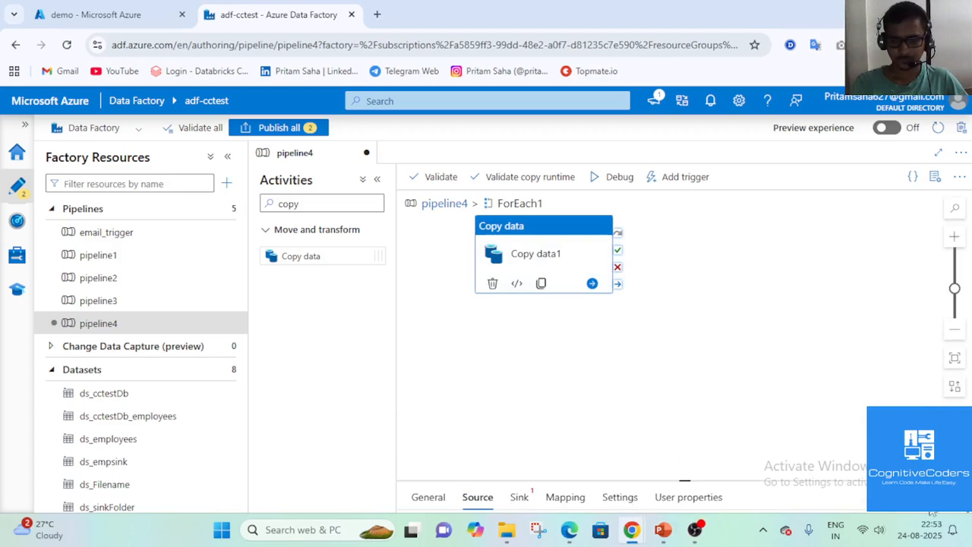
drag(685, 481, 685, 194)
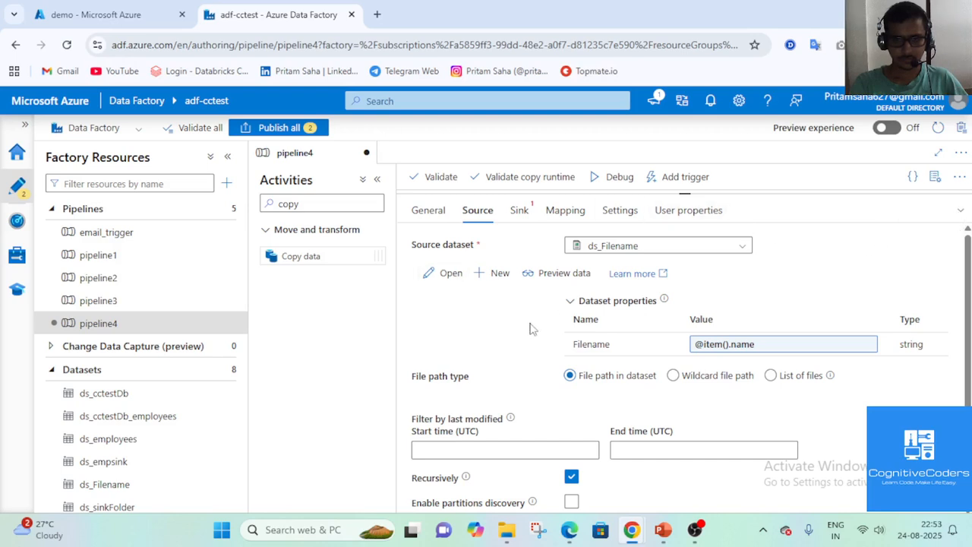
click(701, 251)
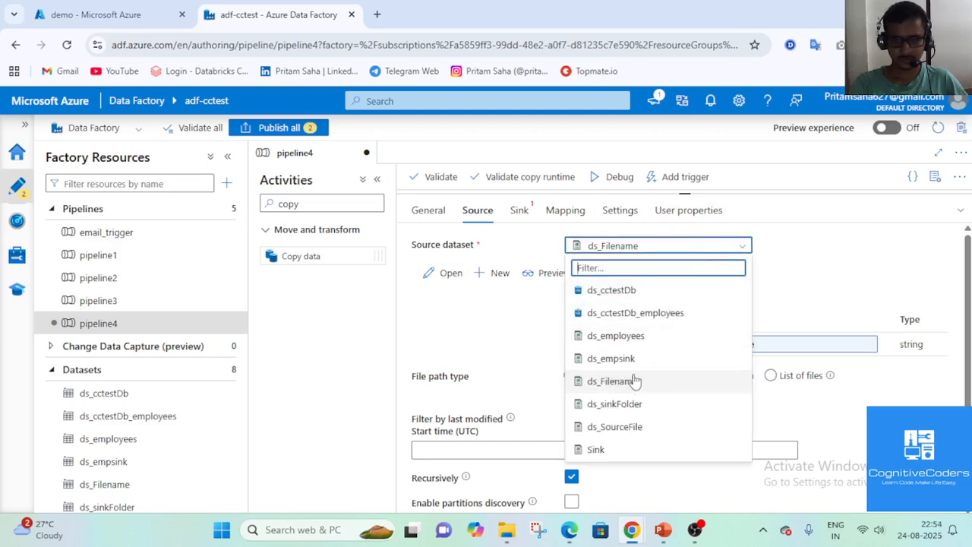
click(837, 258)
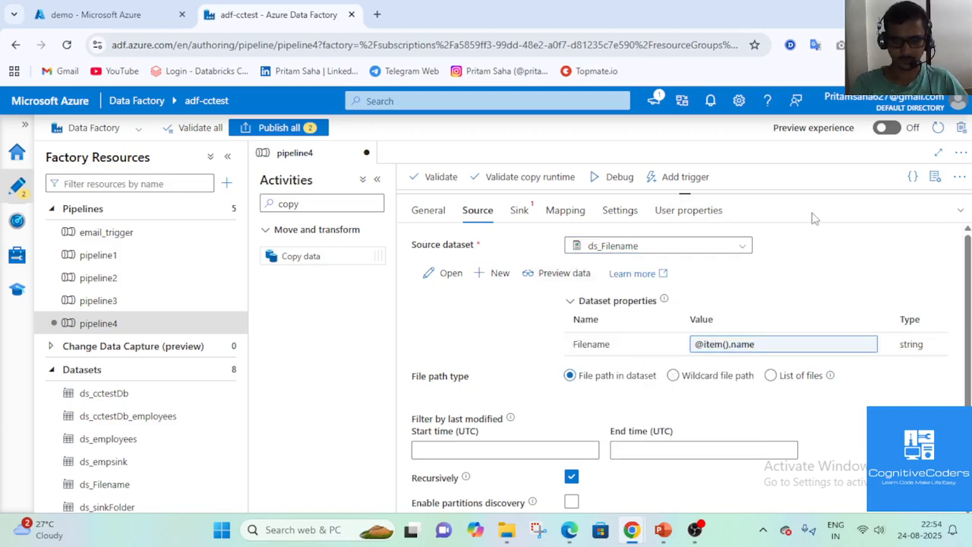
click(959, 210)
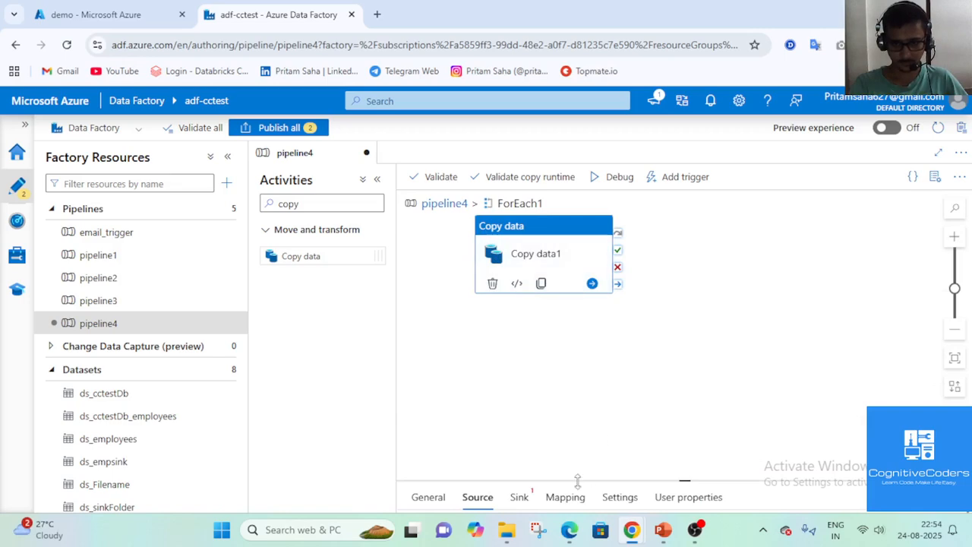
click(960, 497)
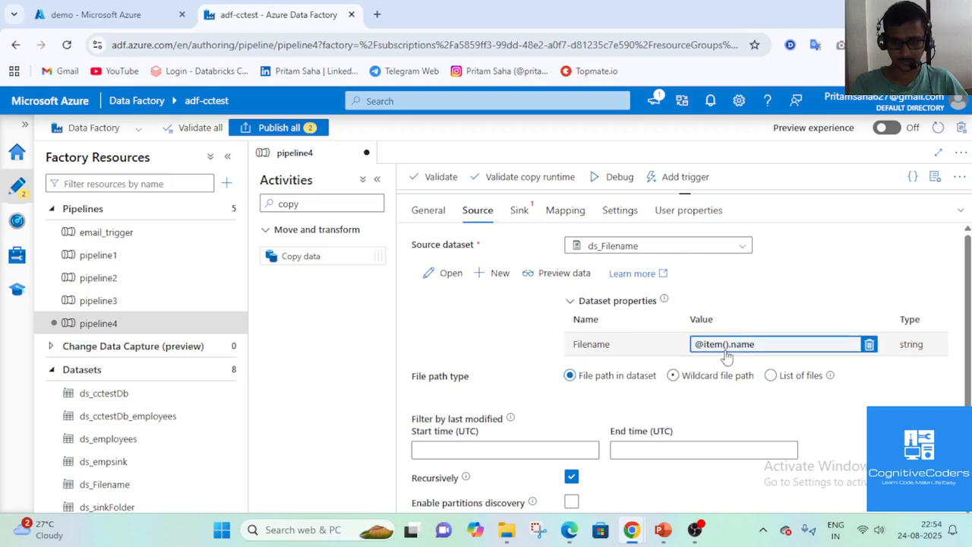
click(960, 209)
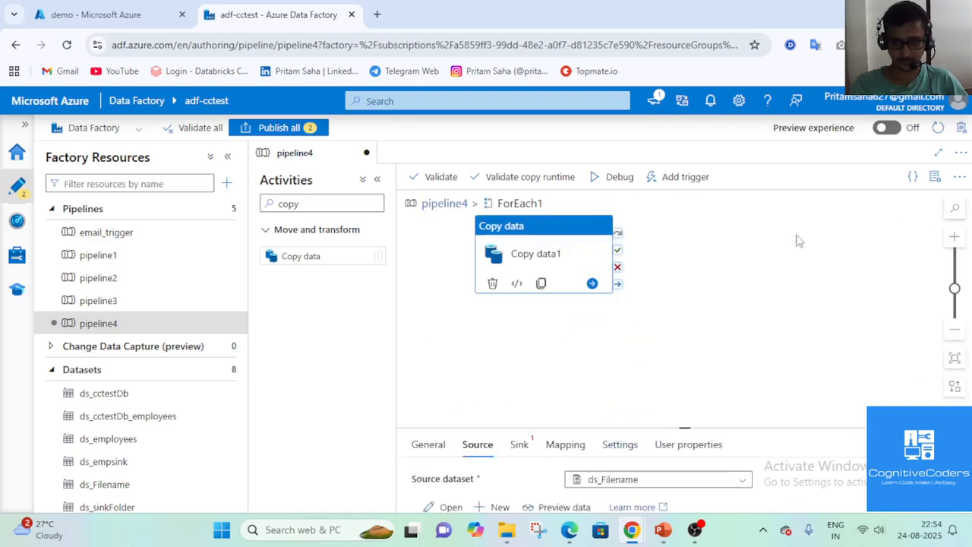
- Return to the pipeline4 level and examine the name field in Filter1's debug output
click(443, 202)
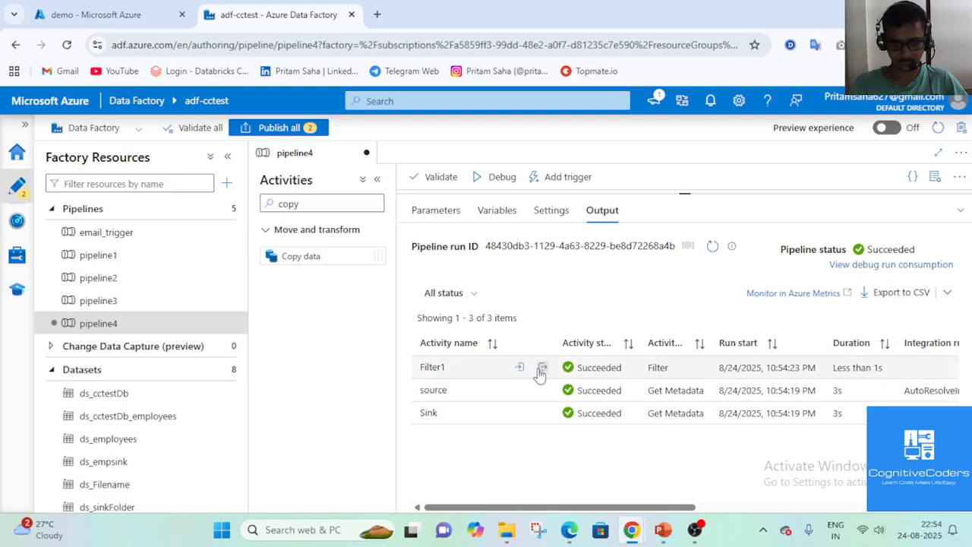
click(542, 367)
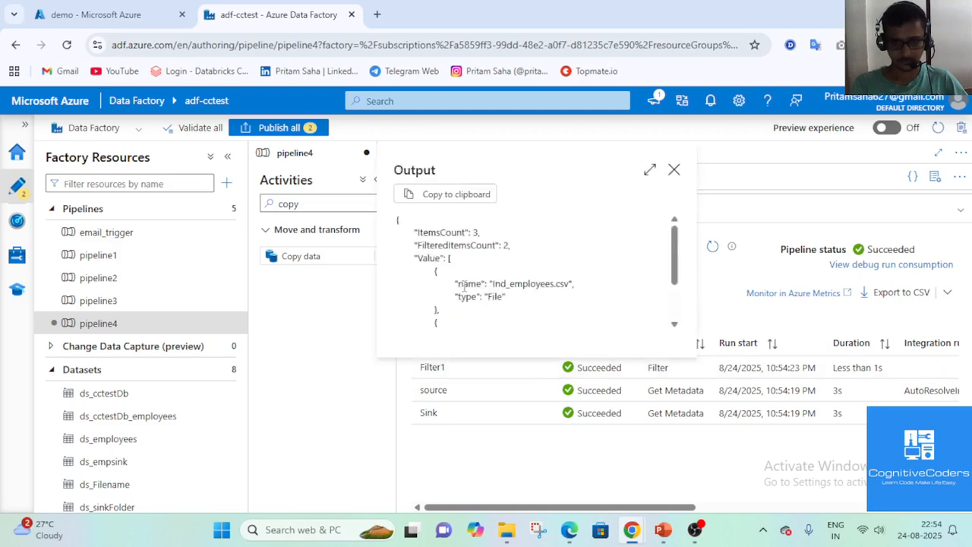
double_click(468, 284)
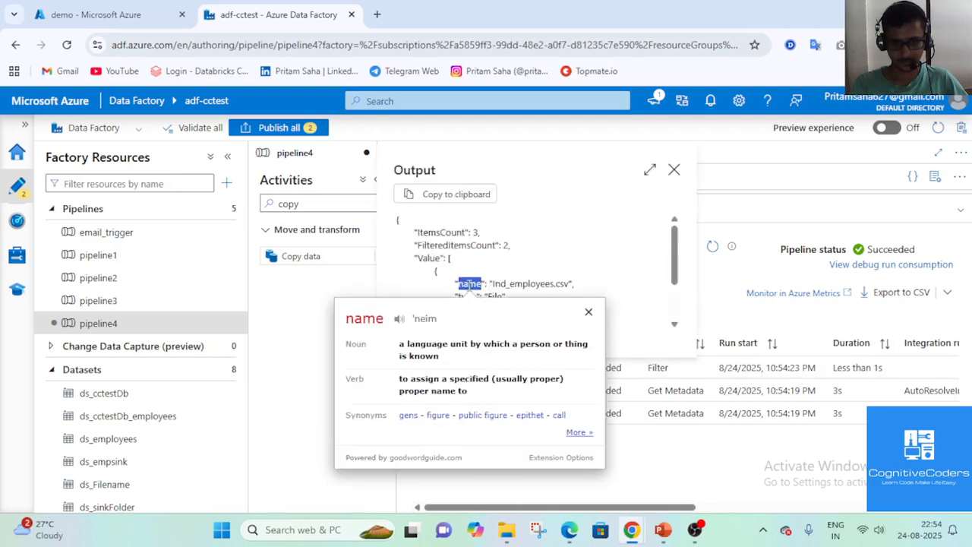
click(674, 171)
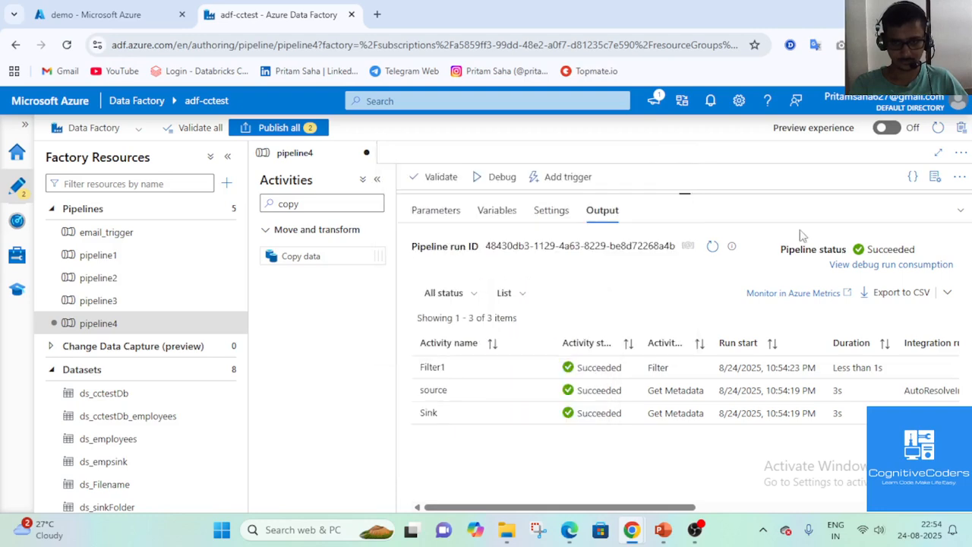
click(960, 213)
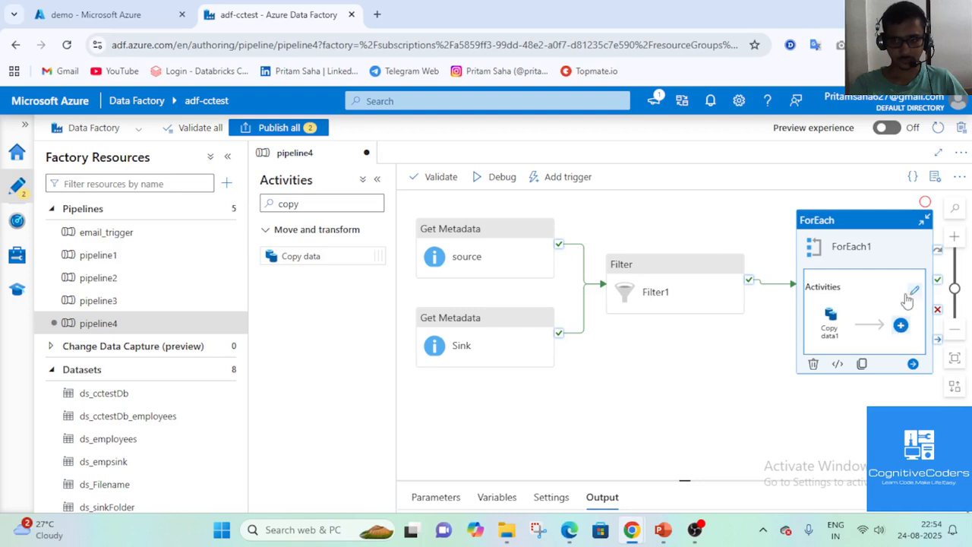
- Reopen ForEach1's inner activities and choose ds_empsink as the Copy data activity's sink dataset
click(831, 322)
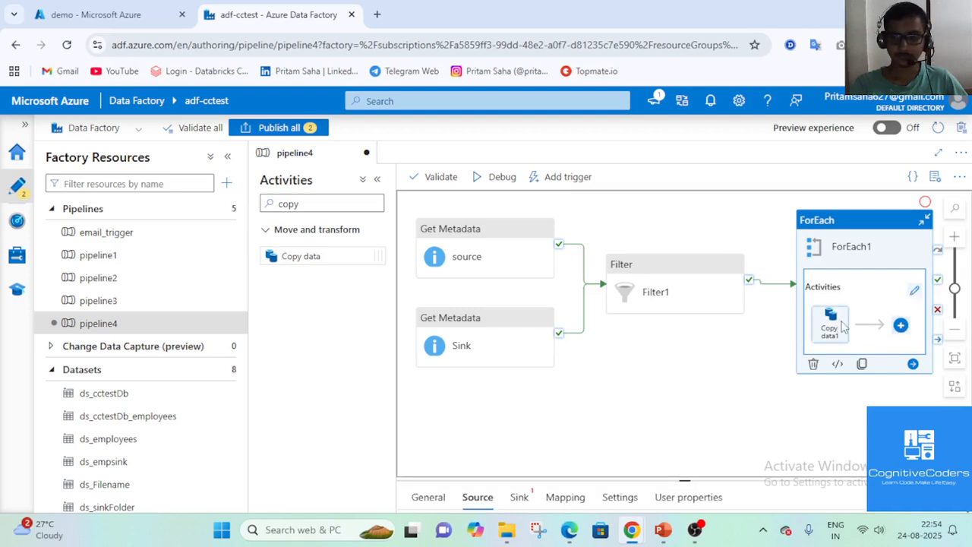
click(915, 291)
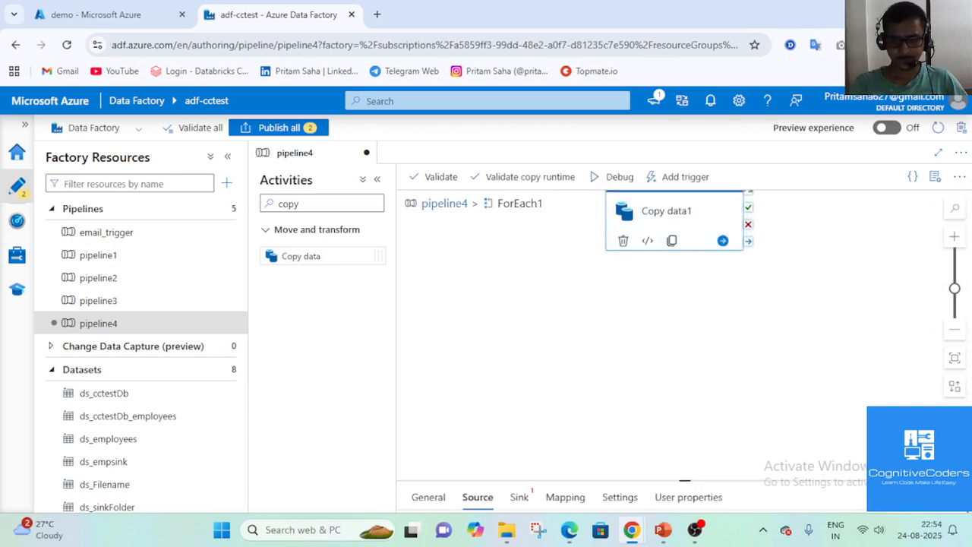
click(520, 210)
click(630, 247)
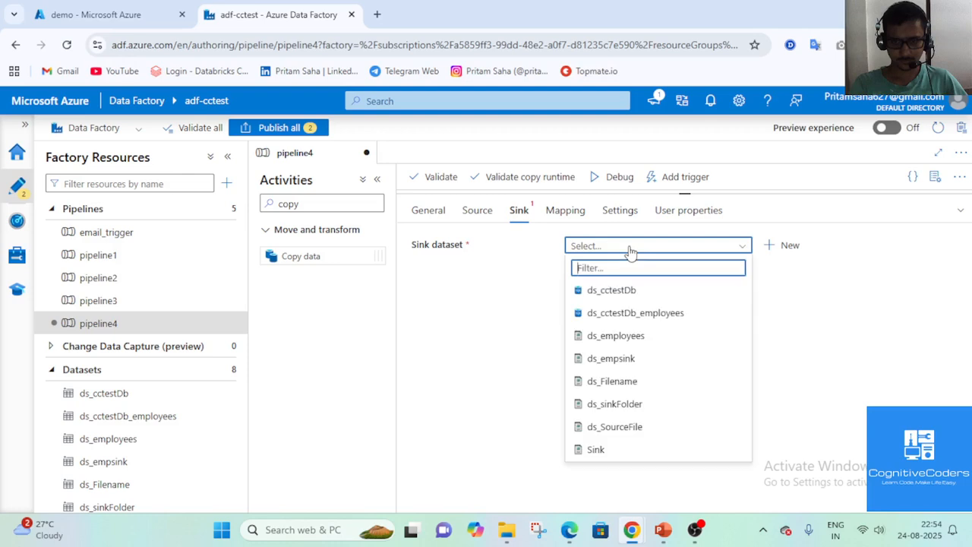
click(630, 364)
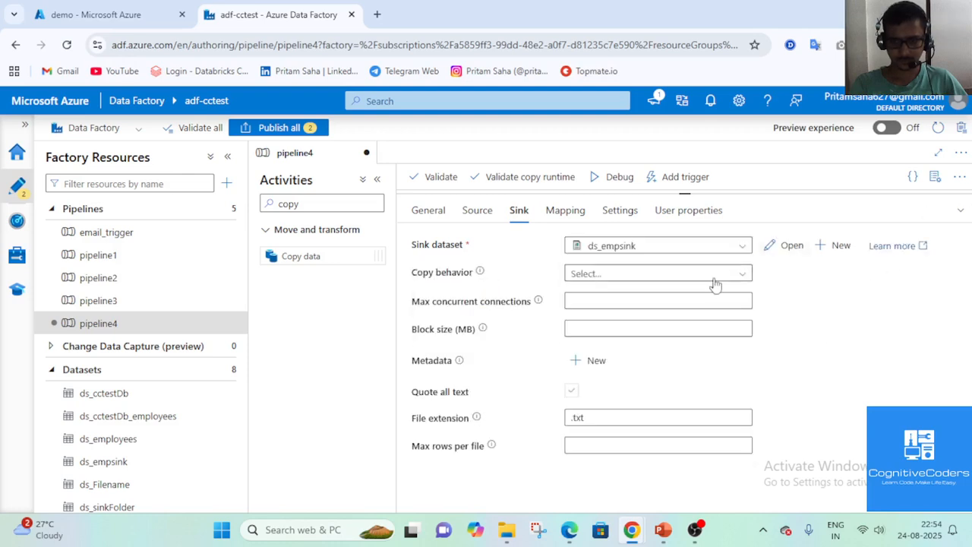
- Check the current contents of the demo container's sink folder in the Azure portal, and return to Data Factory
click(961, 210)
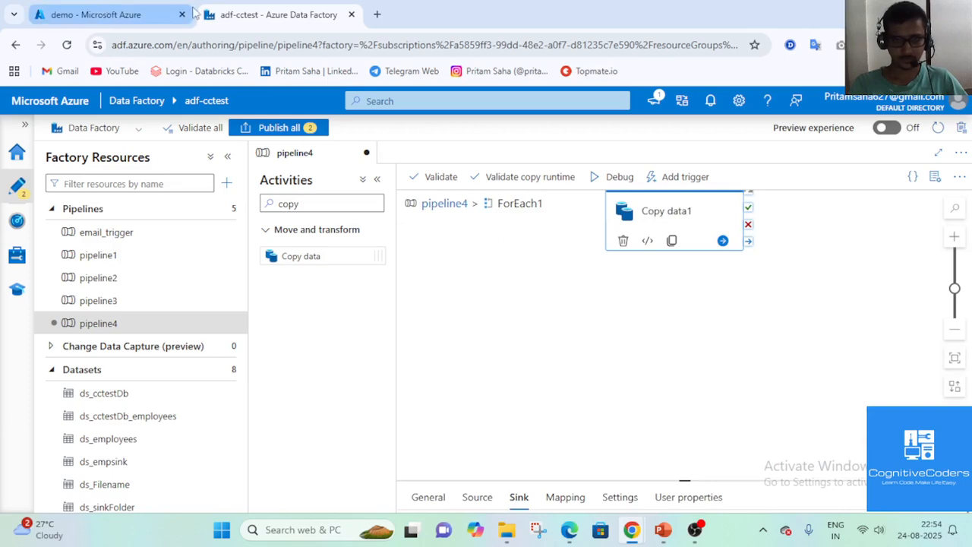
click(106, 14)
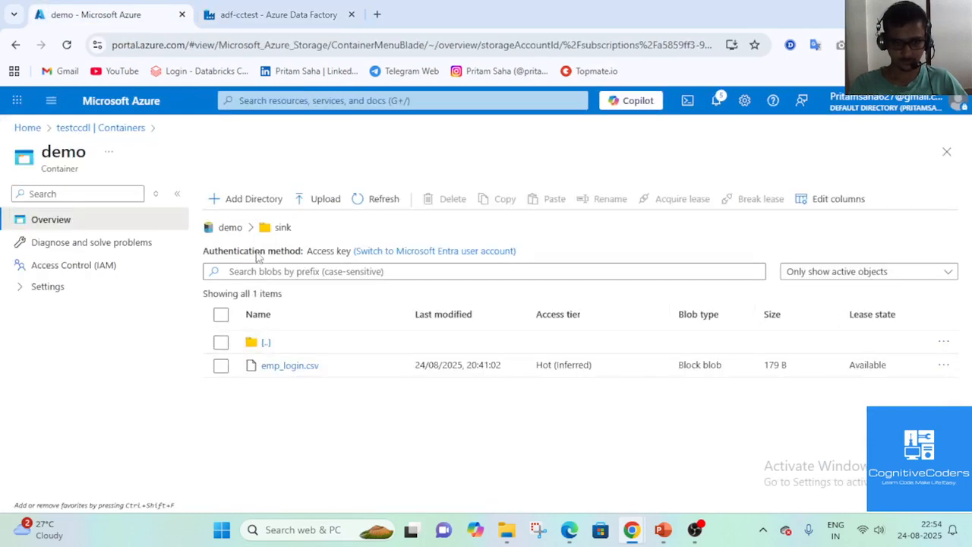
click(259, 15)
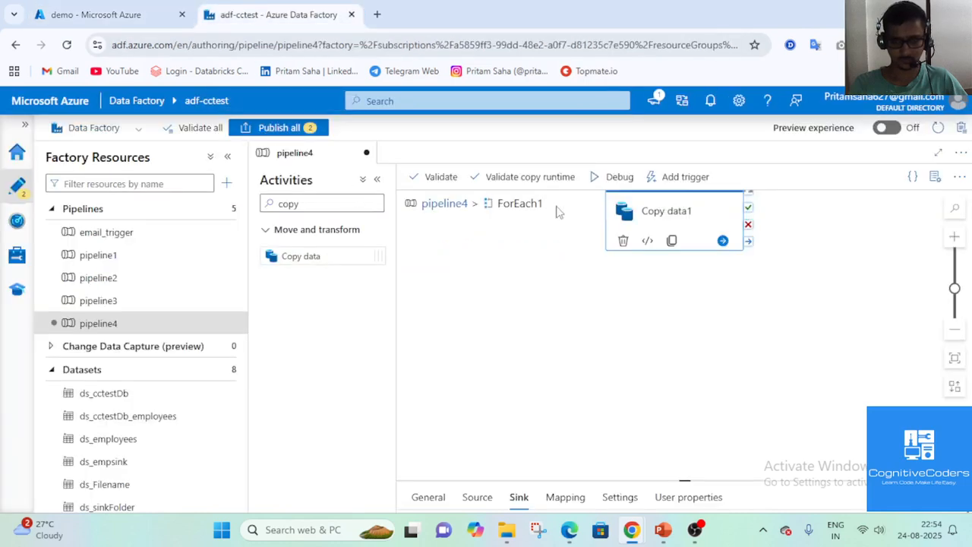
- Return to the pipeline4 level, start a debug run, and keep refreshing the run status while its activities execute
click(444, 202)
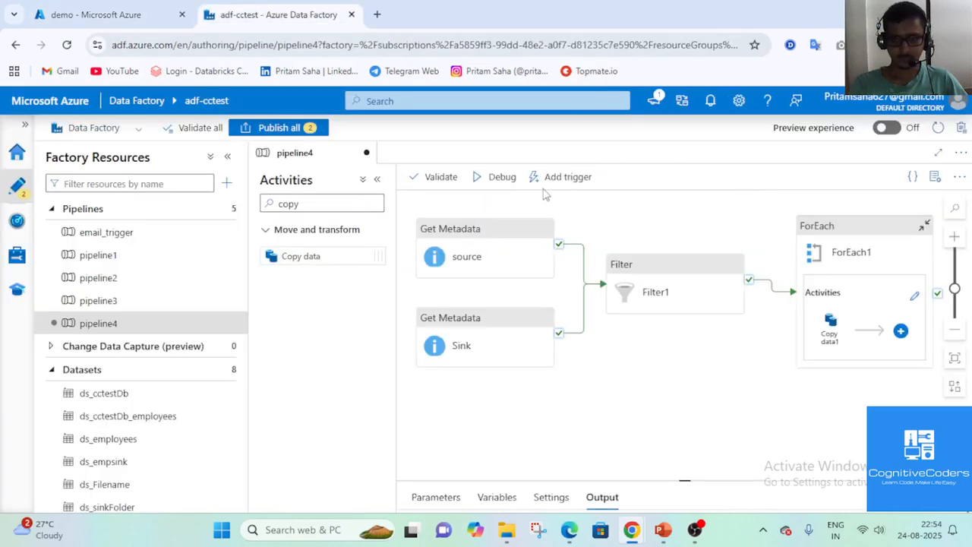
click(494, 177)
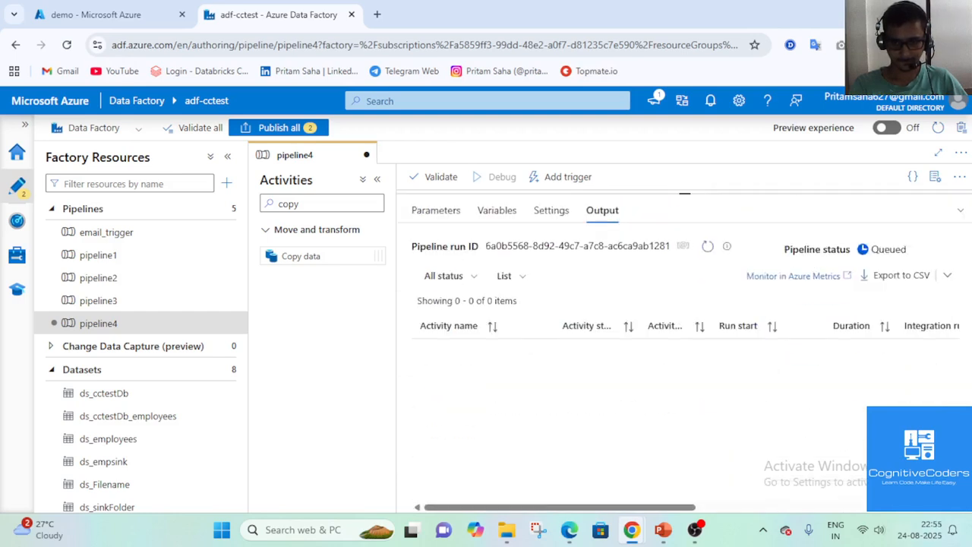
click(706, 247)
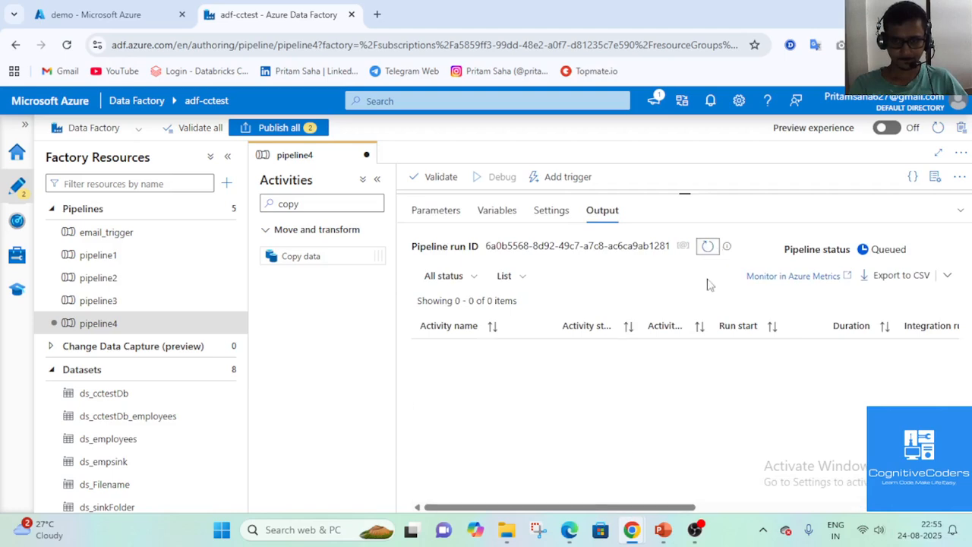
click(697, 538)
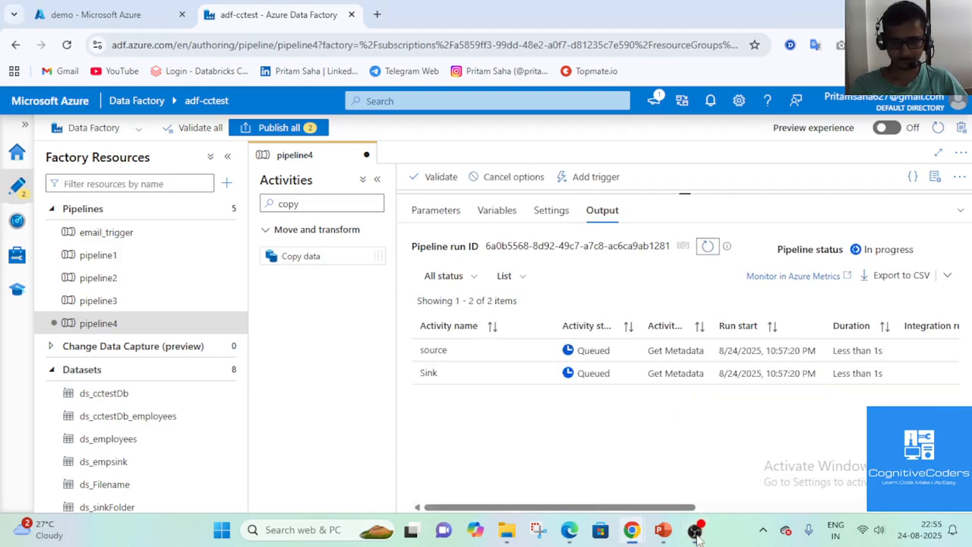
click(714, 249)
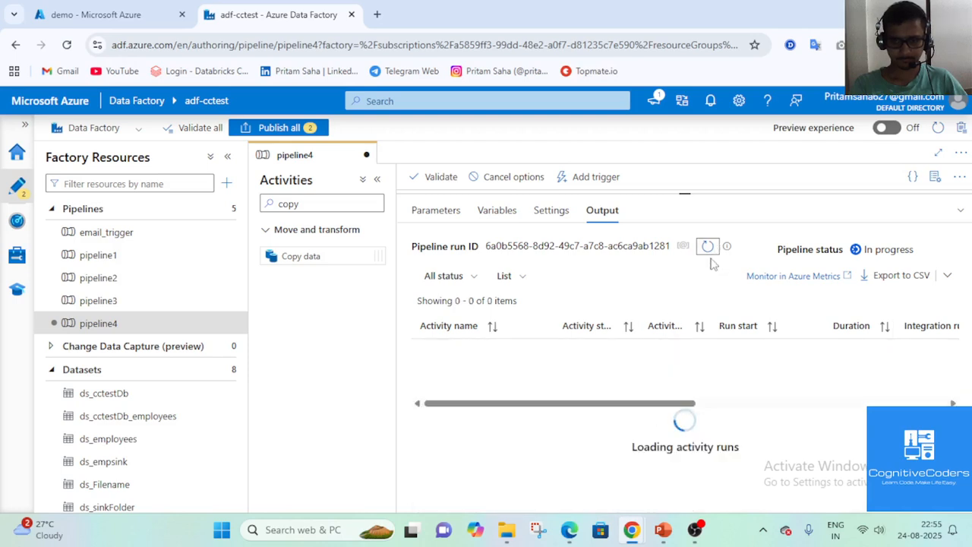
click(708, 246)
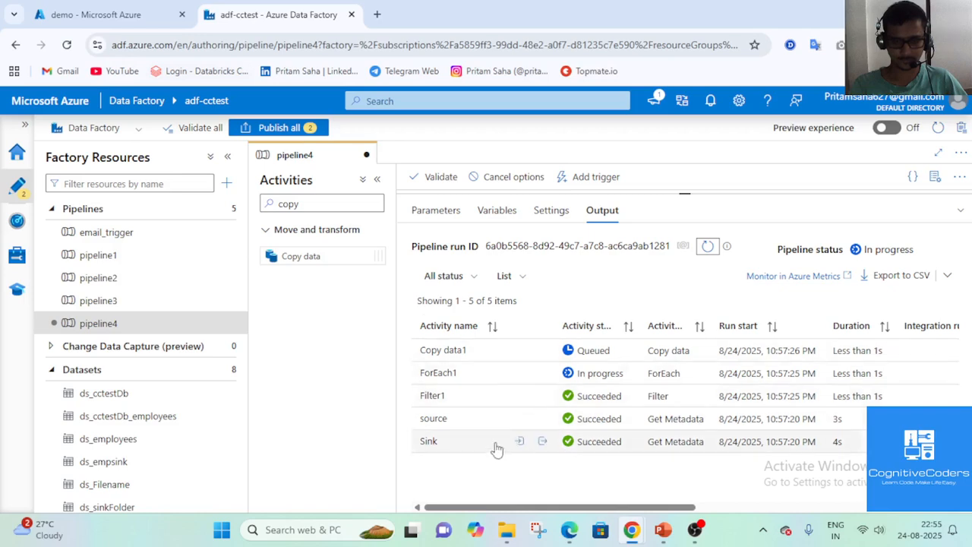
click(708, 248)
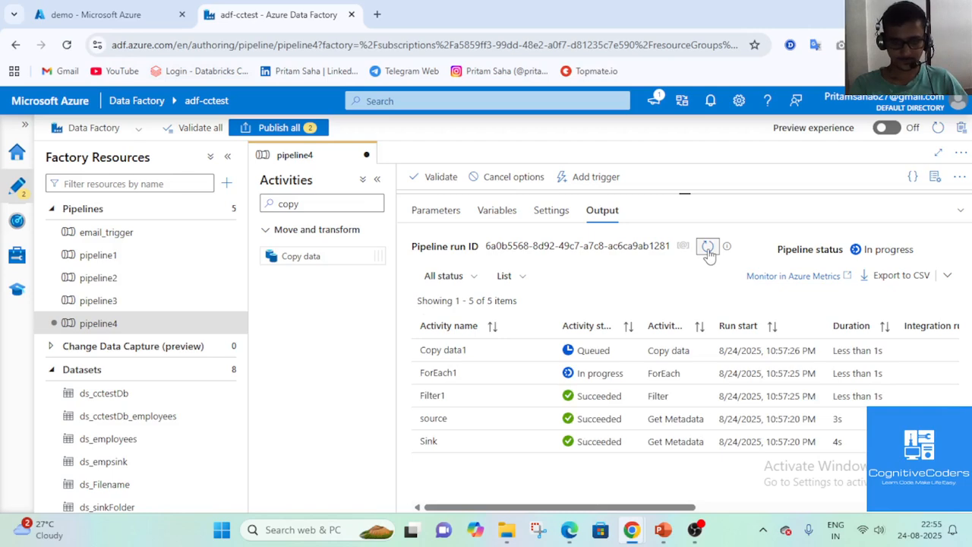
click(708, 249)
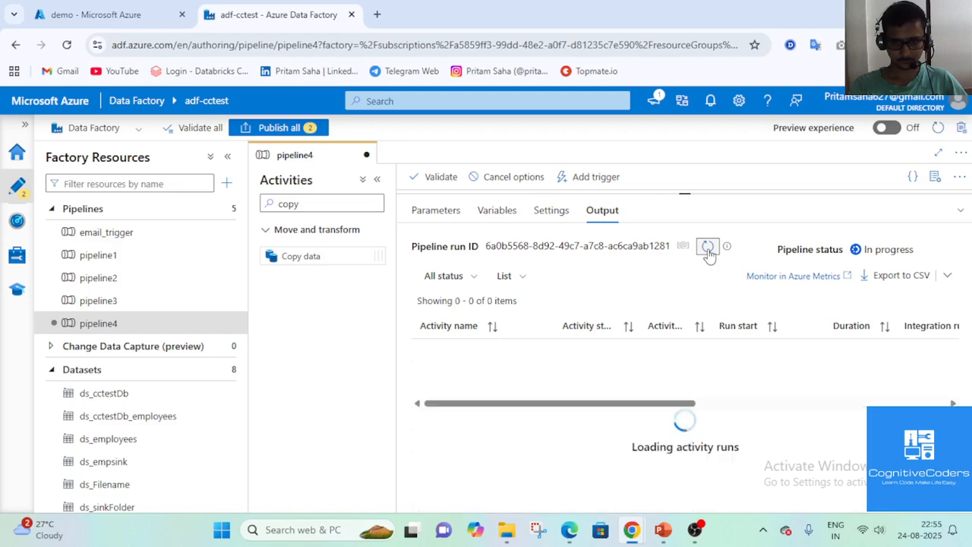
click(708, 249)
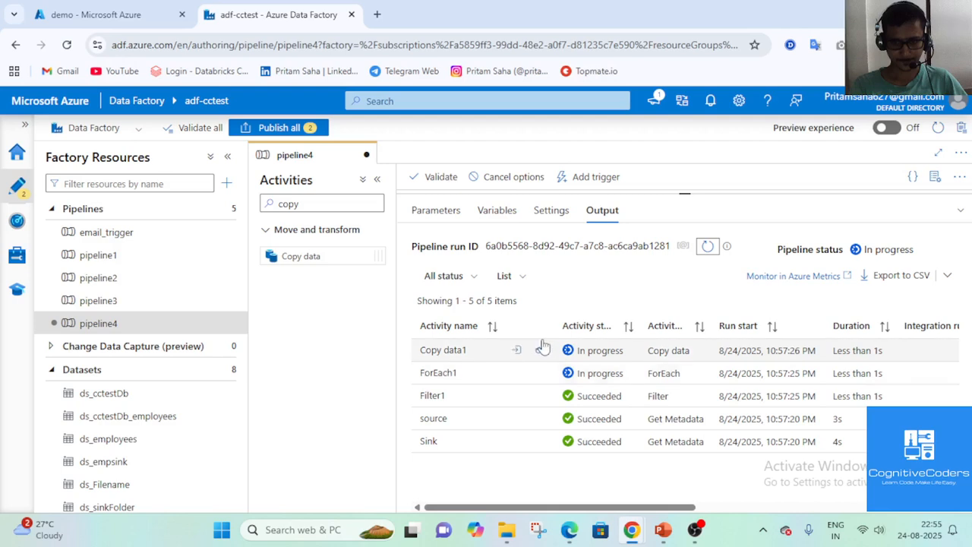
click(707, 247)
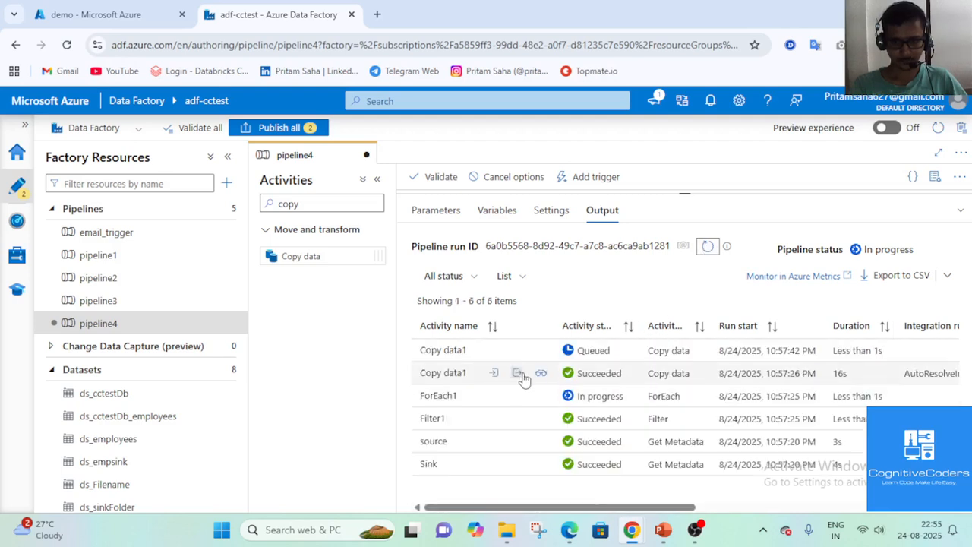
- Inspect the output and input JSON of the succeeded Copy data1 activity run
click(520, 374)
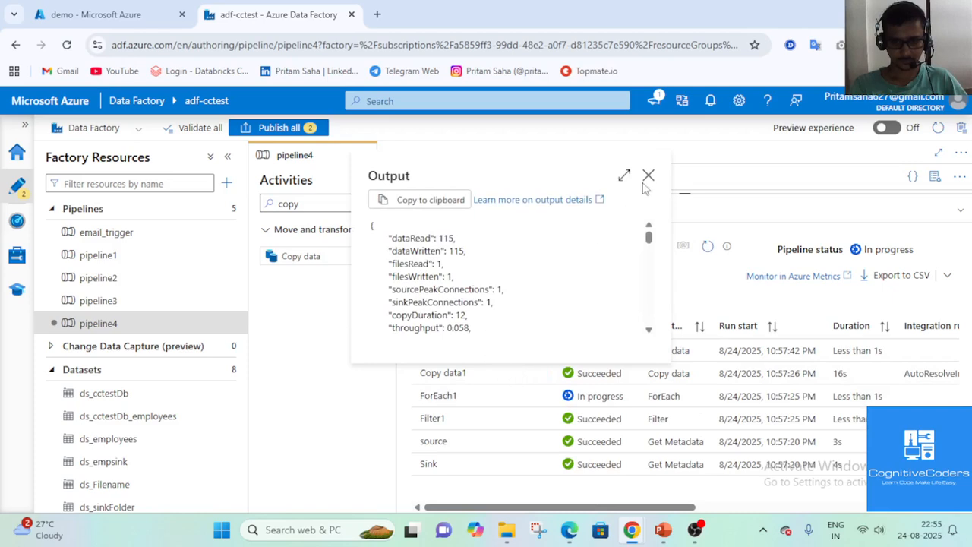
click(648, 175)
click(498, 373)
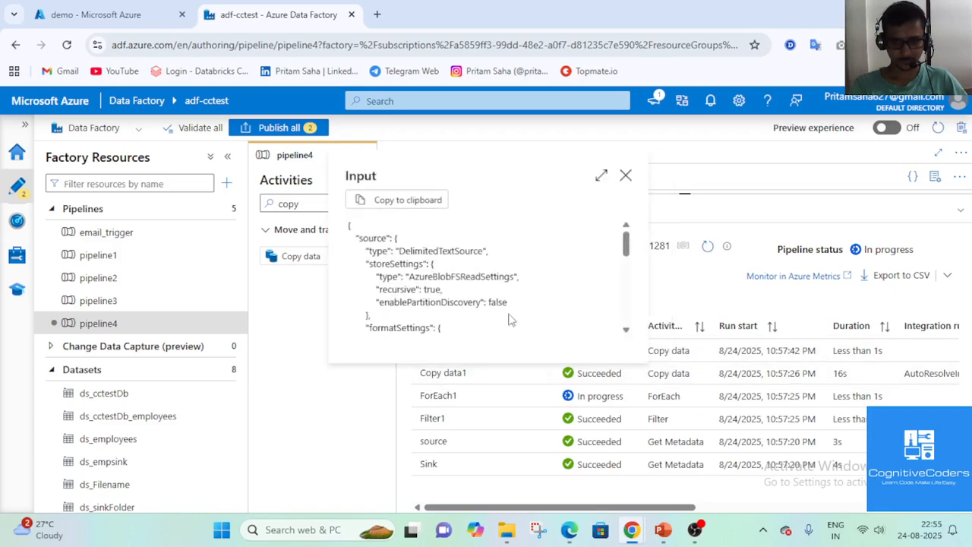
scroll(521, 275, down, 2)
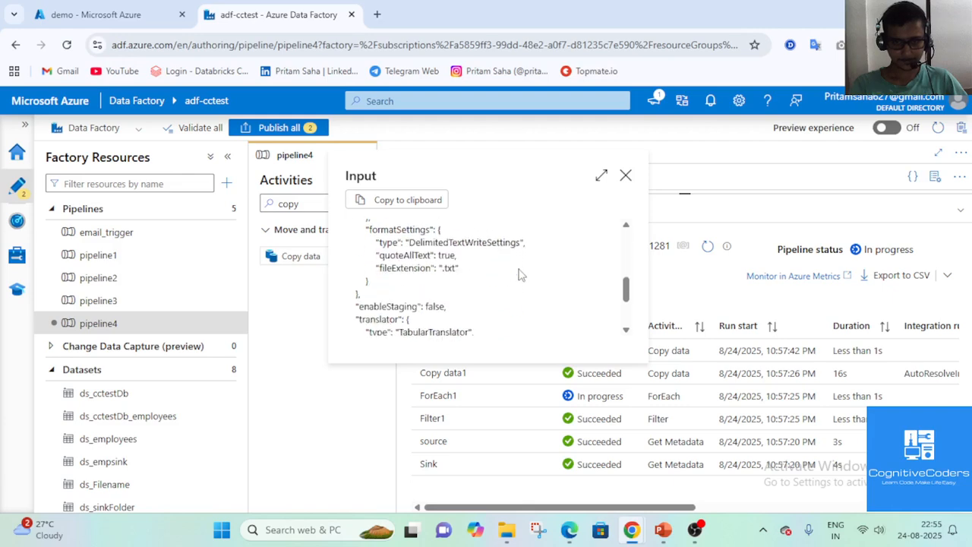
click(625, 177)
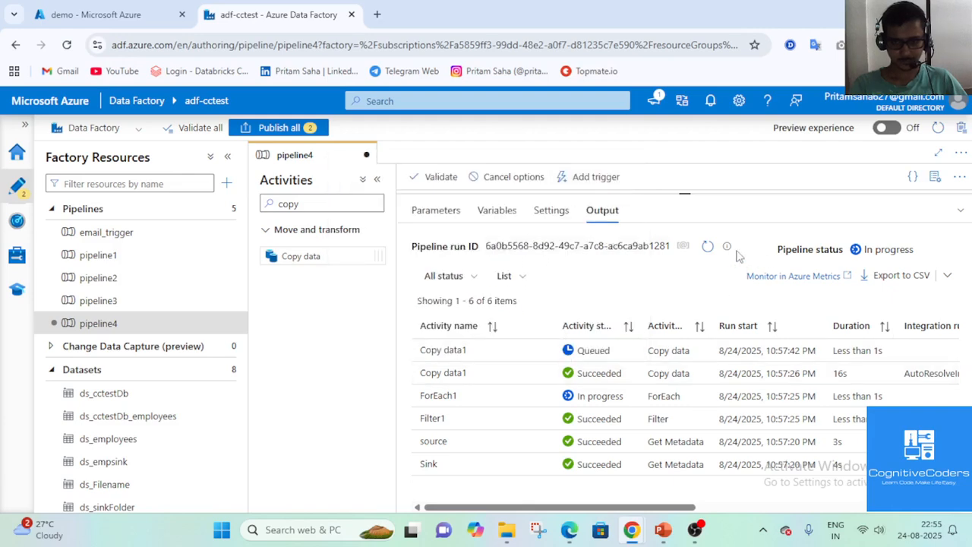
- Refresh the debug run status, and refresh the sink folder in the Azure portal to check for the copied files
click(708, 248)
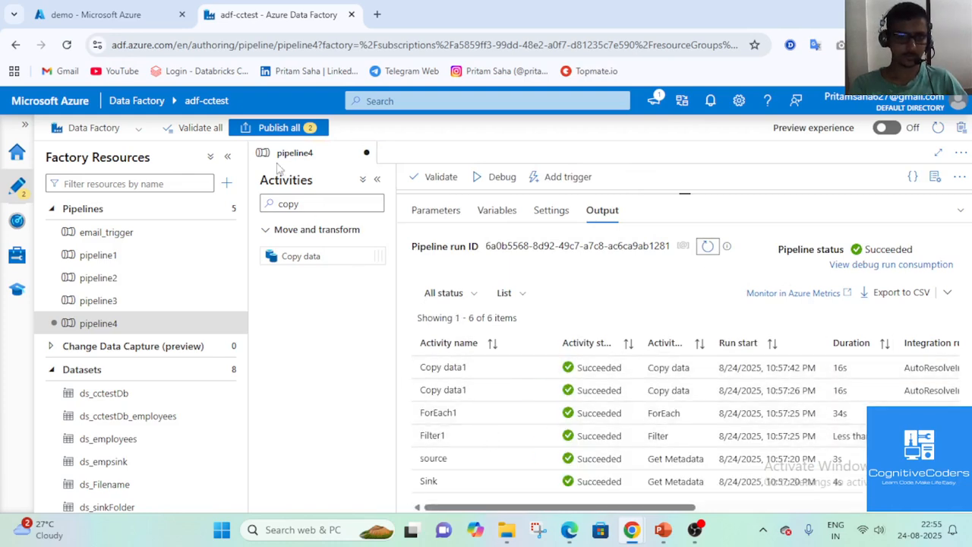
click(164, 7)
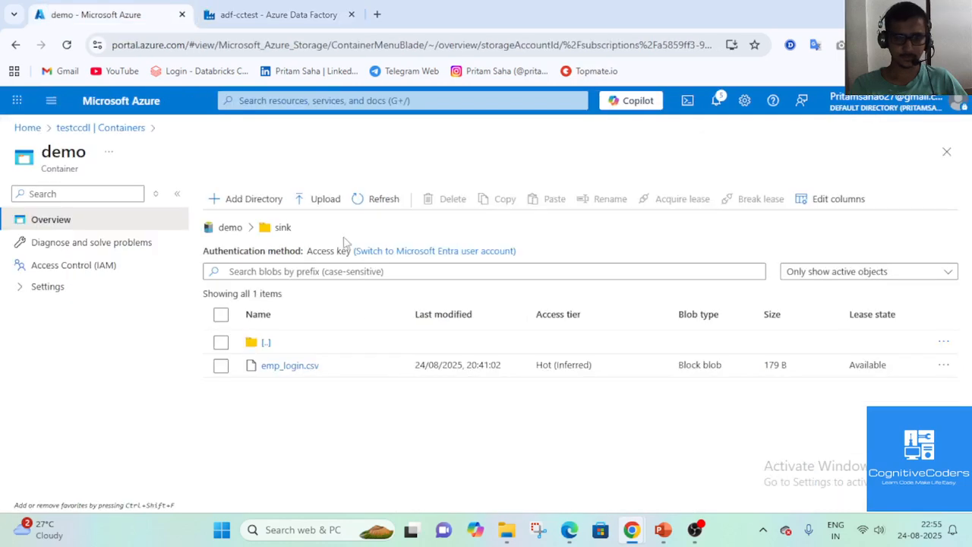
click(368, 202)
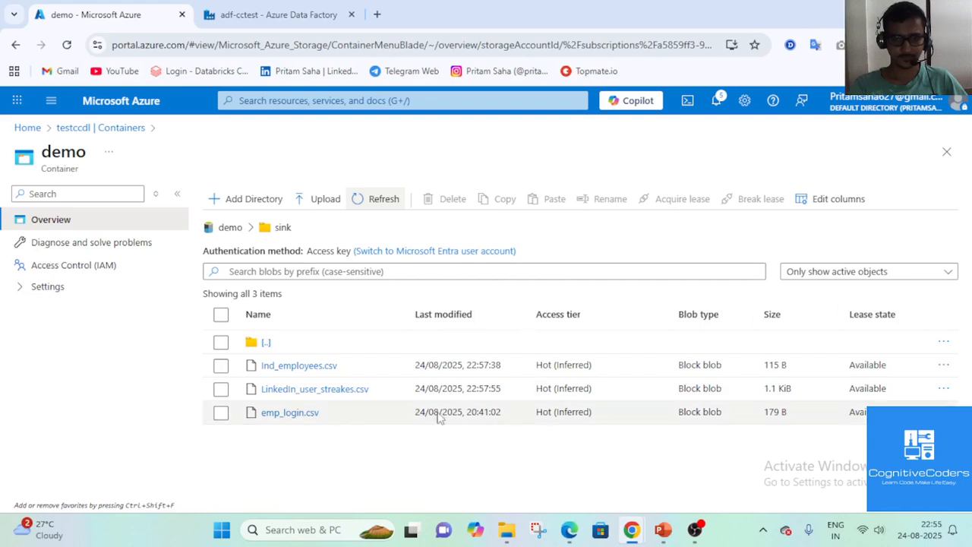
- Return to pipeline4 in Data Factory and review its activity runs and the complete activity flow on the canvas
click(319, 10)
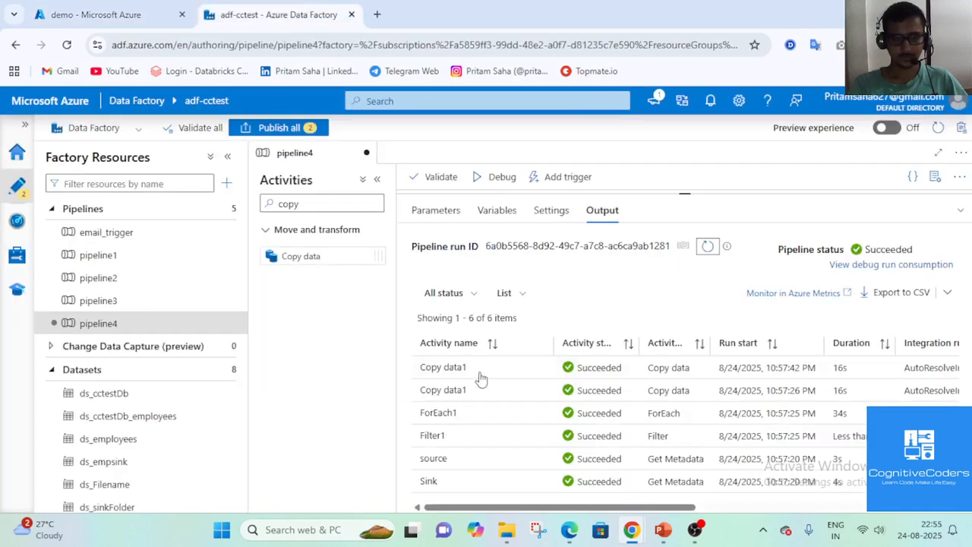
click(960, 215)
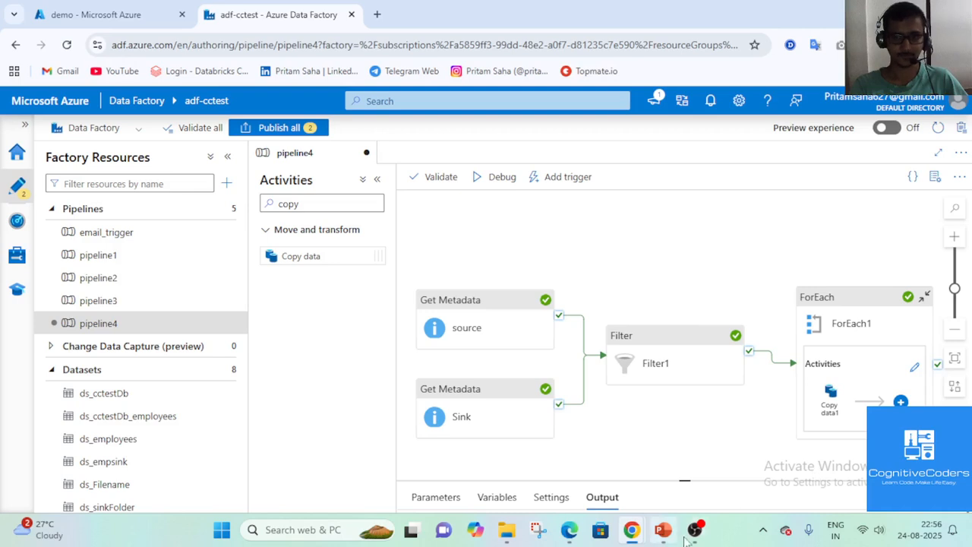
mouse_move(704, 541)
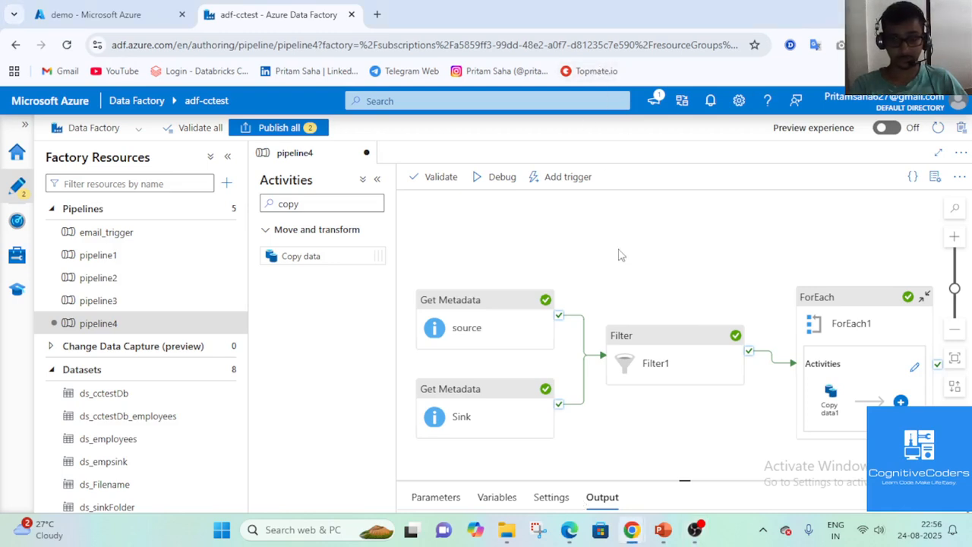
click(701, 534)
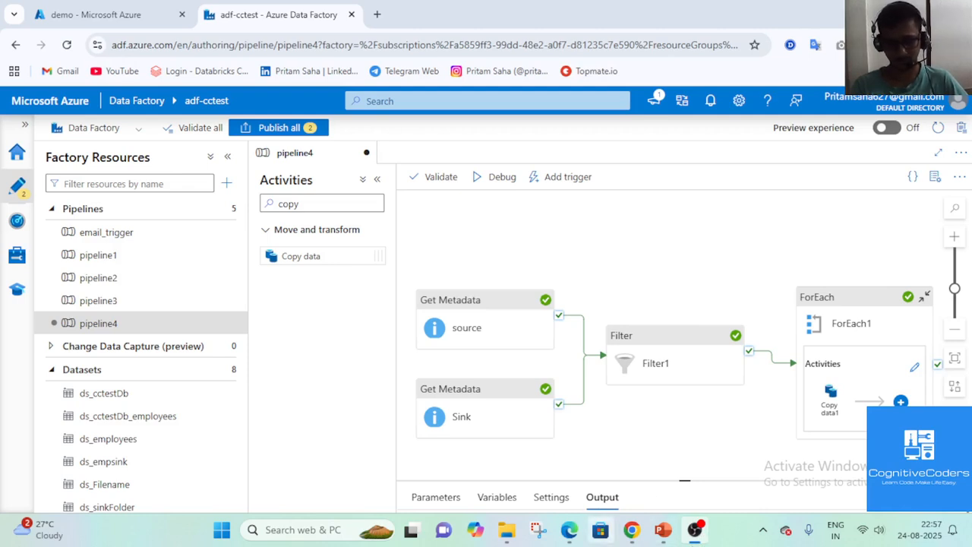
- Switch to the CognitiveCoders YouTube channel in Edge and browse its list of videos
mouse_move(640, 540)
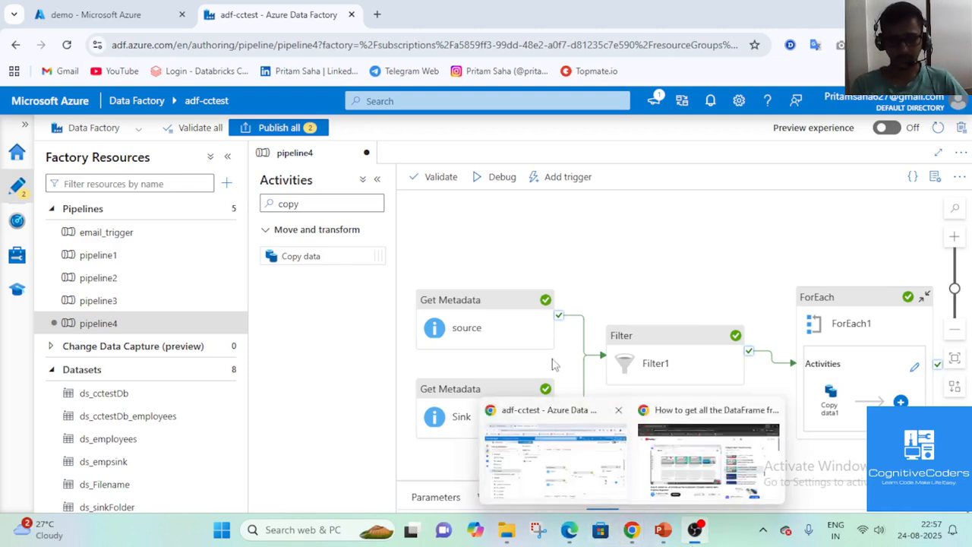
click(579, 536)
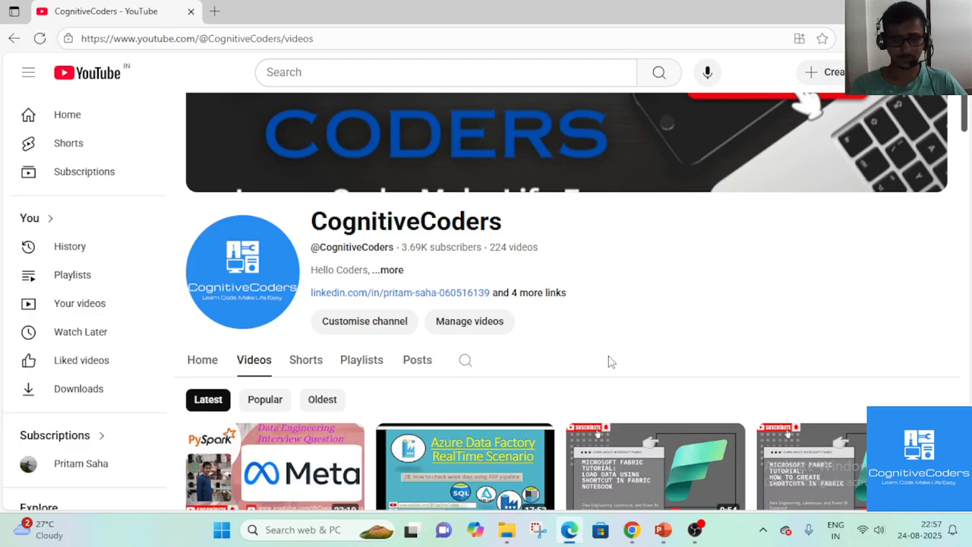
scroll(607, 360, down, 5)
scroll(607, 360, up, 10)
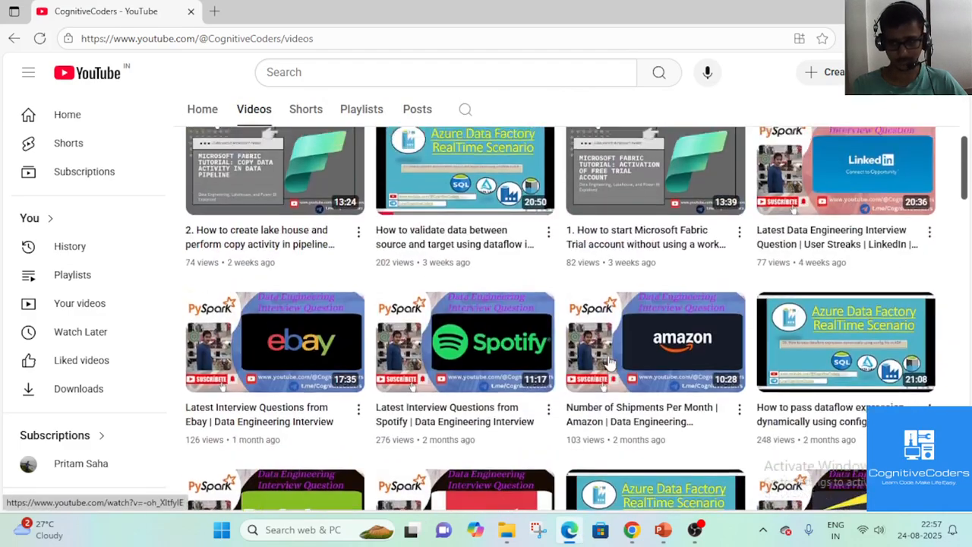